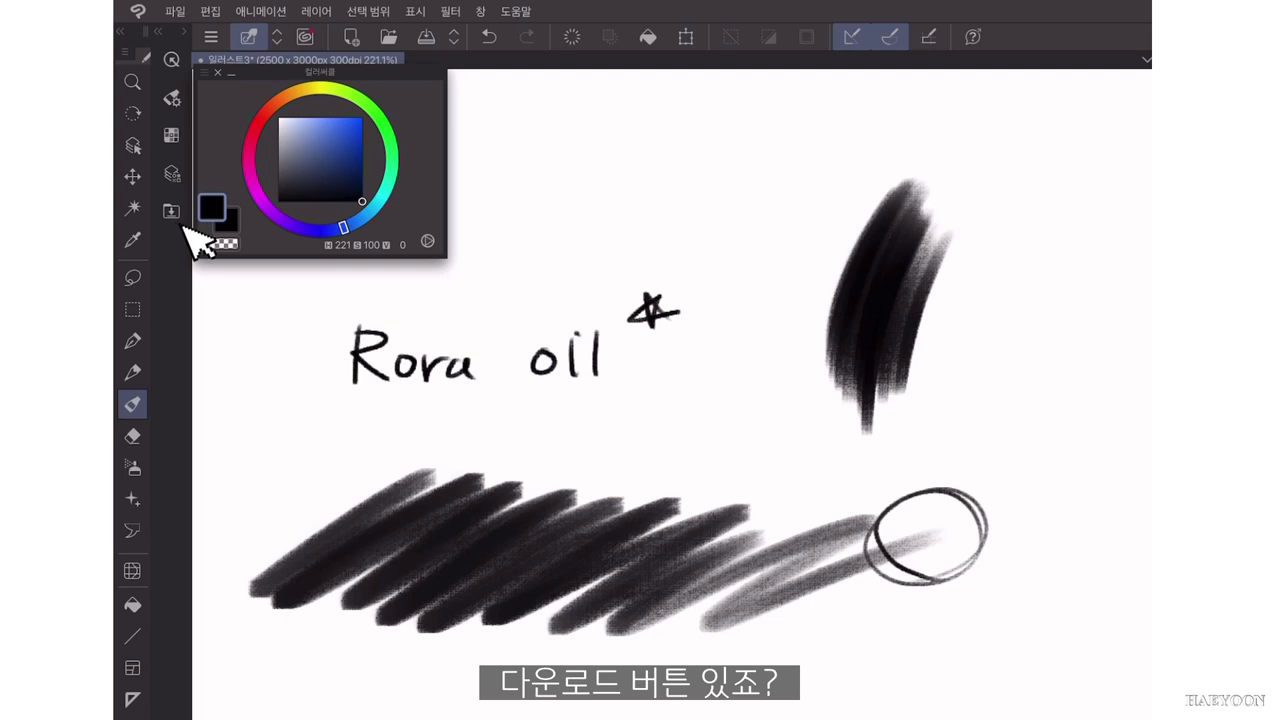
Open the CLIP STUDIO ASSETS site from the downloaded materials and look through its front page down to the featured collections.
left_click(171, 210)
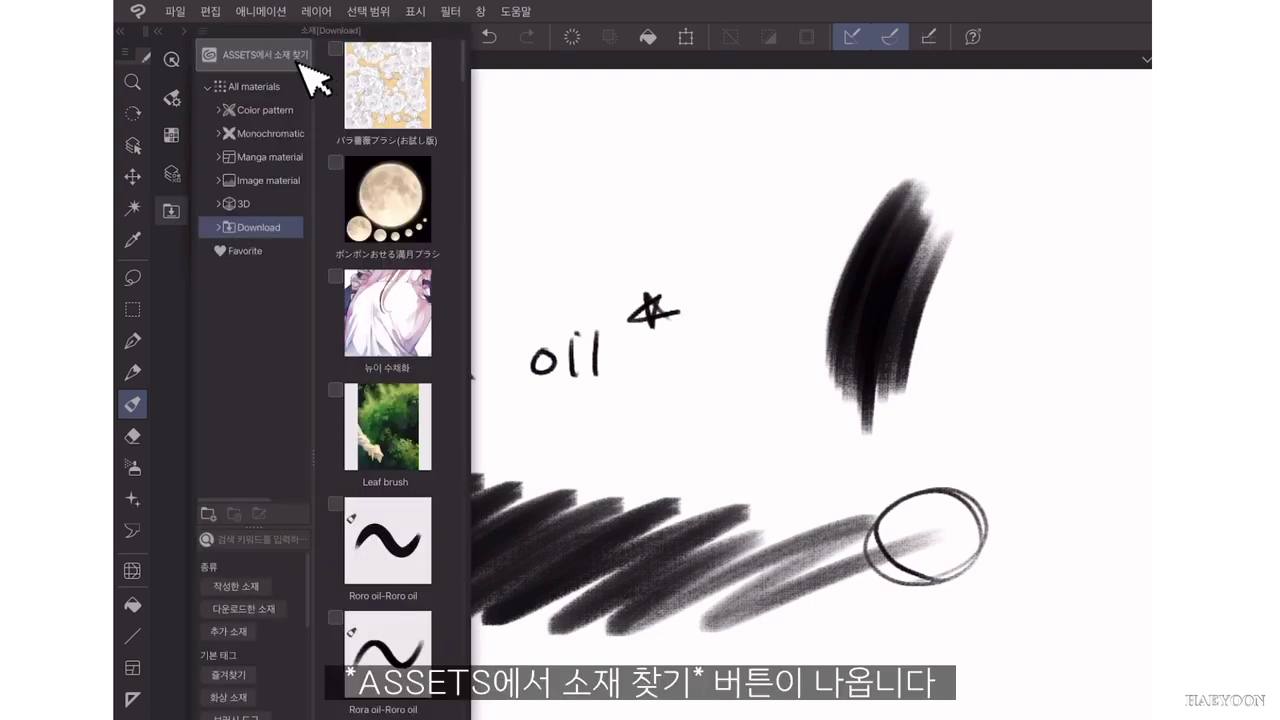
left_click(300, 60)
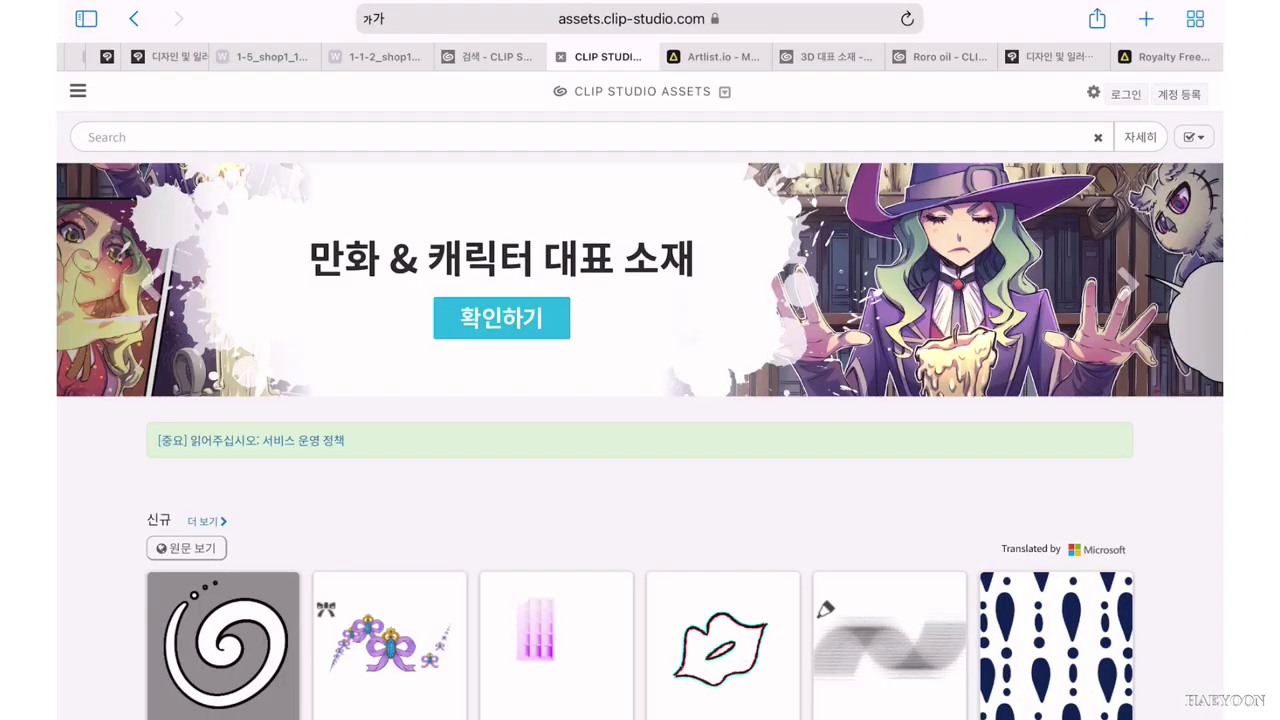
scroll(640, 400, "down", 5)
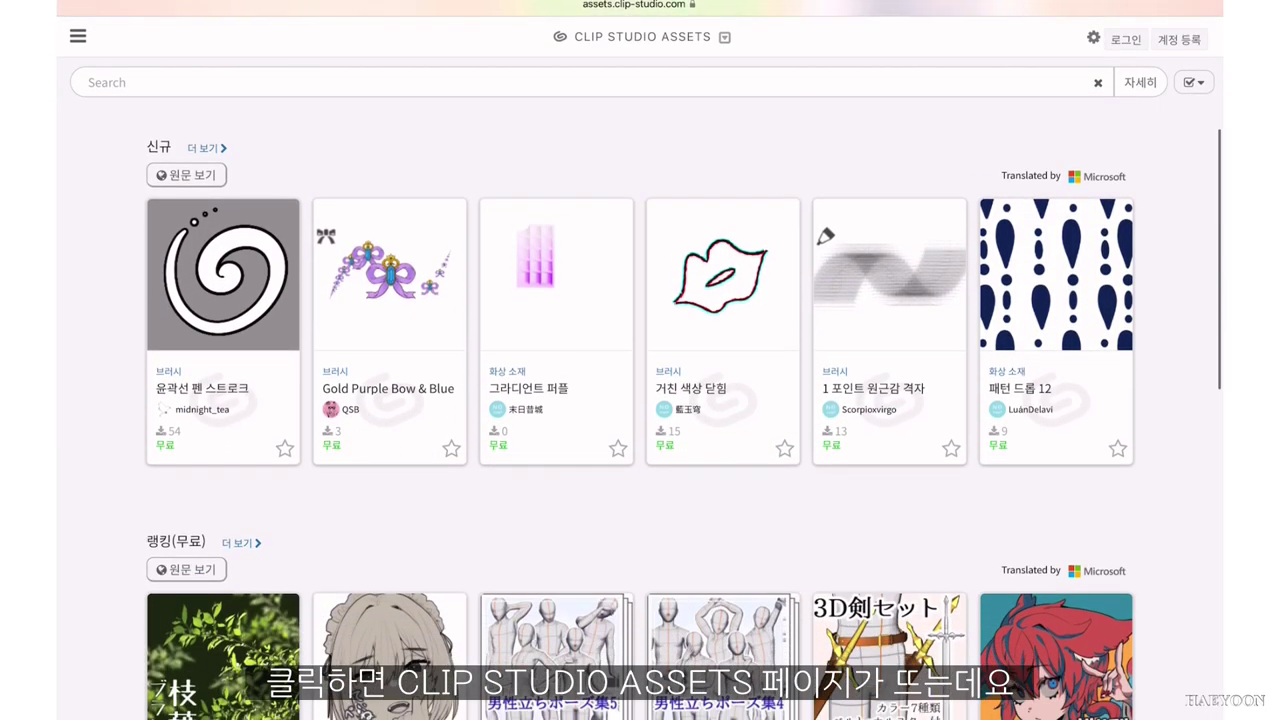
scroll(640, 400, "down", 5)
scroll(640, 400, "down", 5)
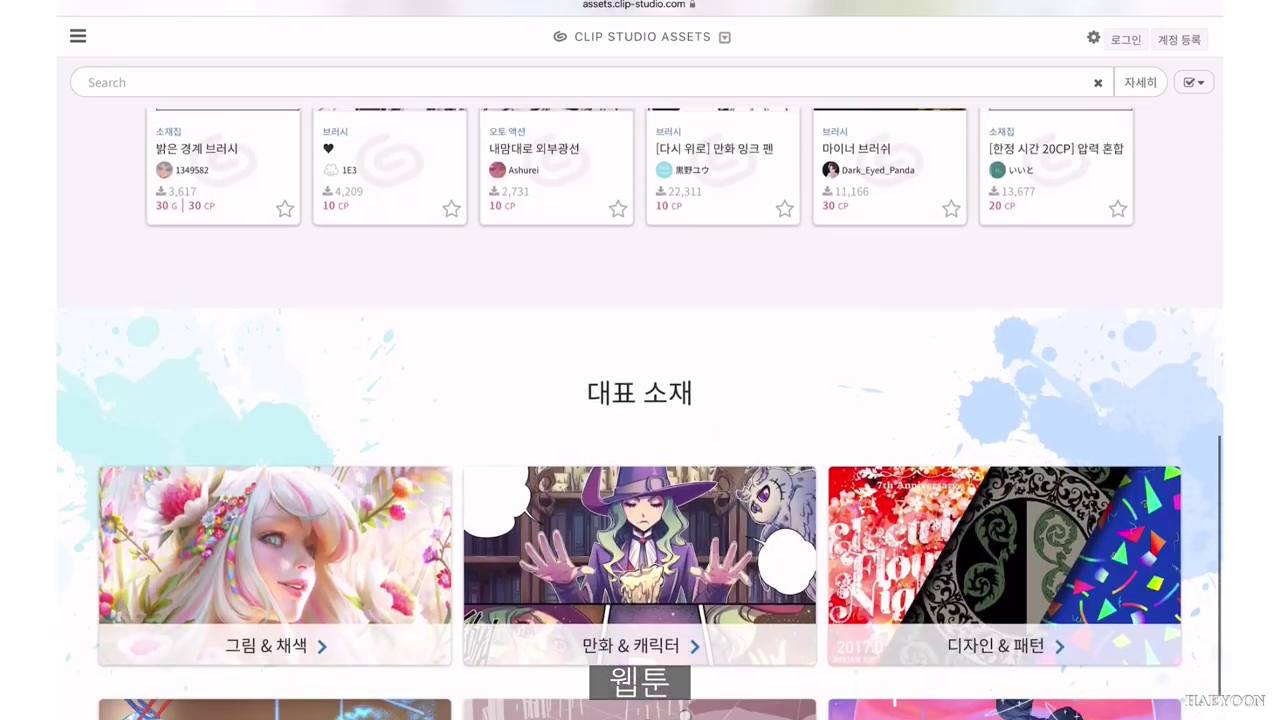
scroll(640, 400, "down", 3)
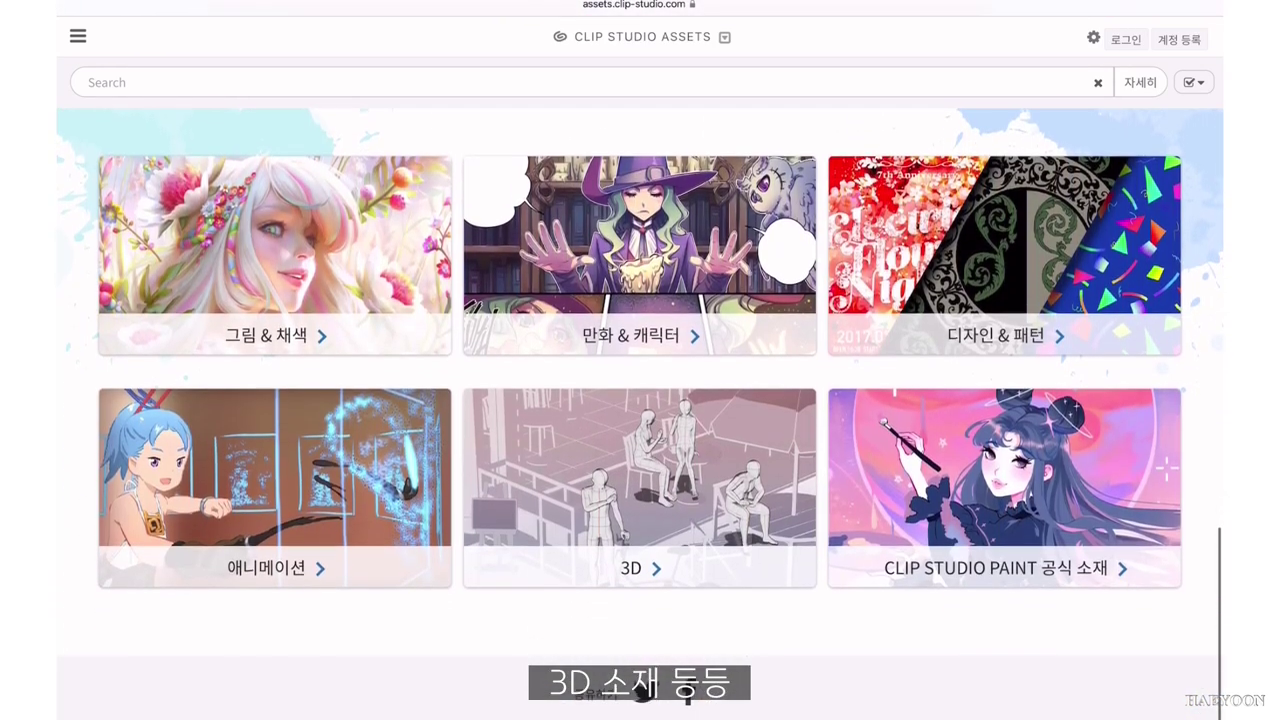
scroll(640, 400, "up", 1)
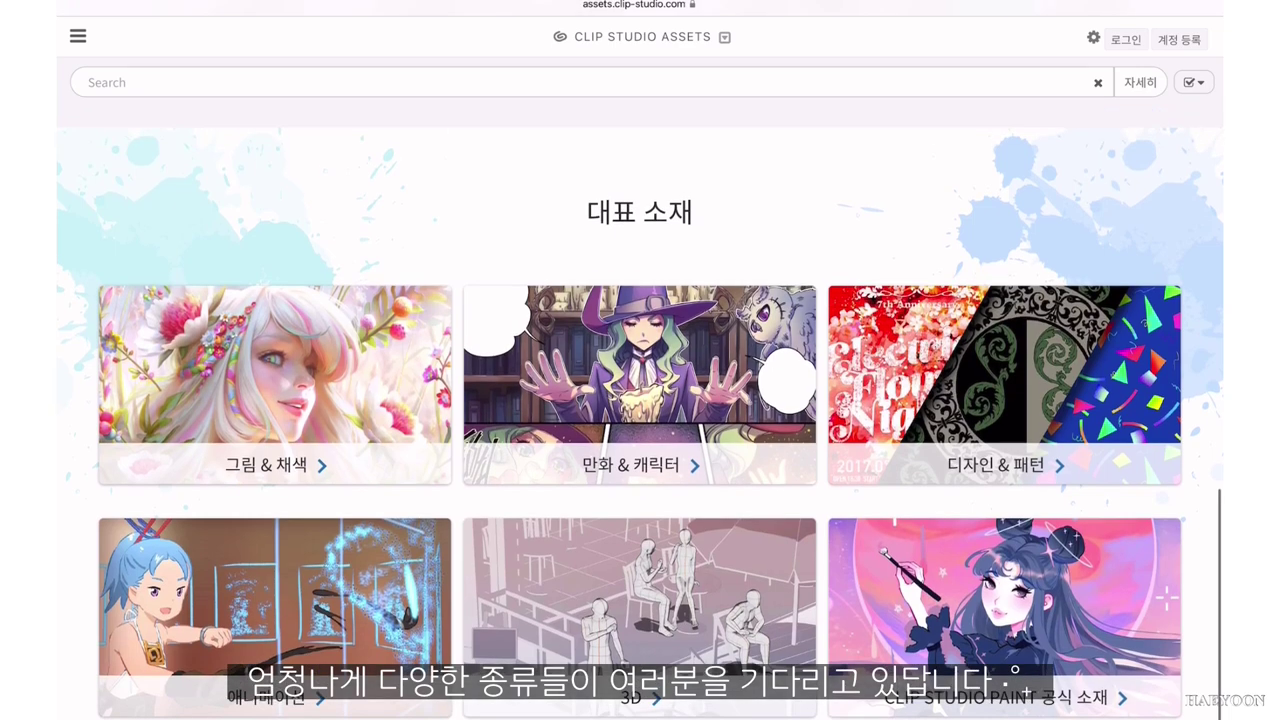
Look through the brush and texture sets in the illustration and painting collection, and view the account menu on the ranking page.
left_click(78, 36)
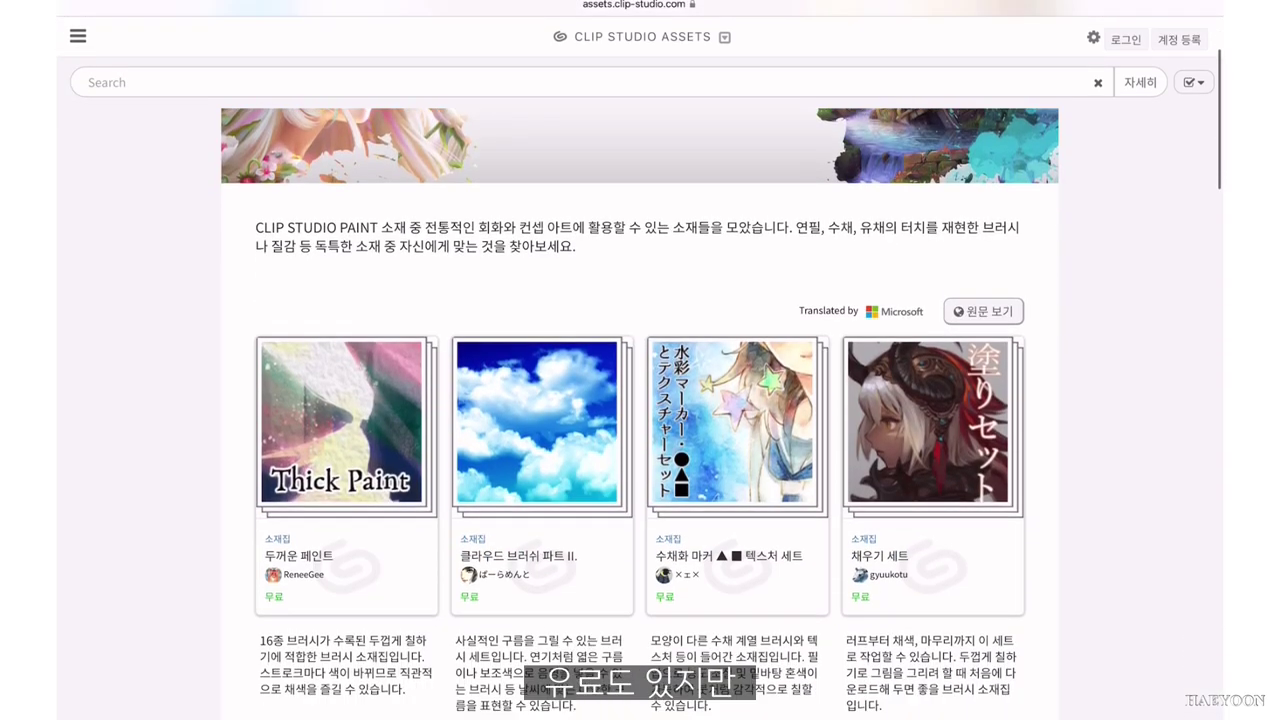
scroll(640, 400, "down", 2)
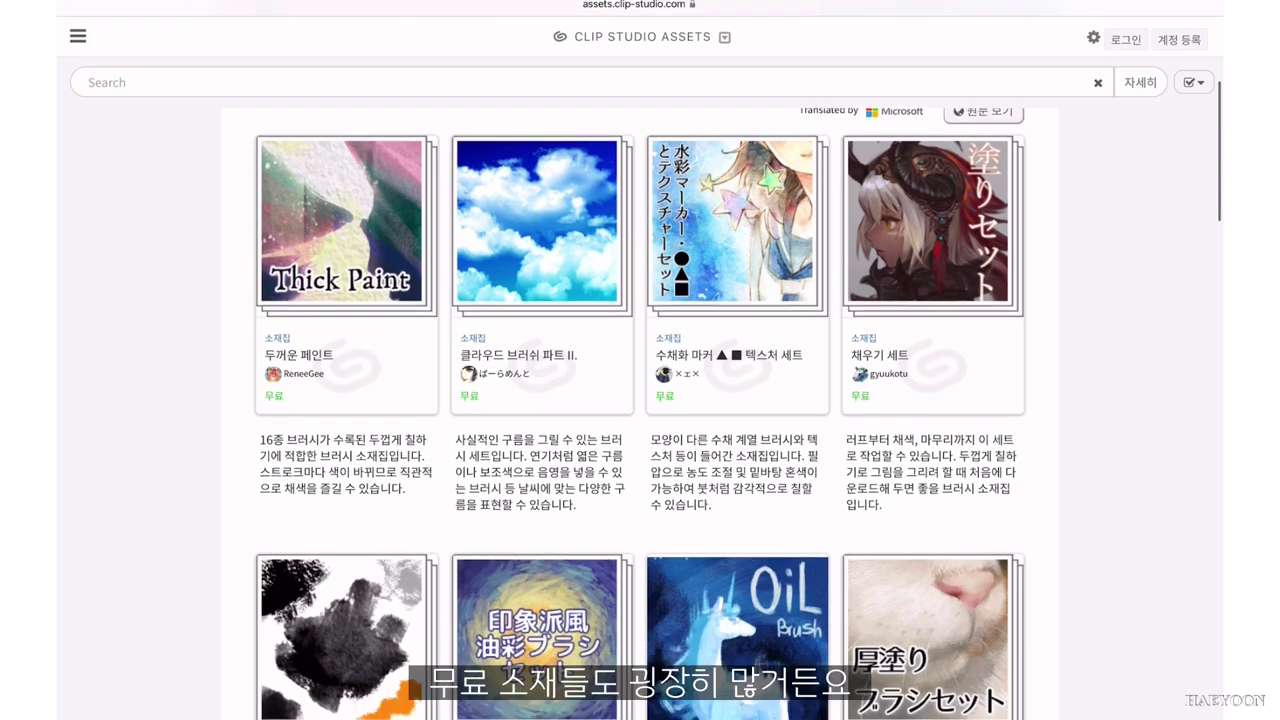
scroll(640, 400, "down", 3)
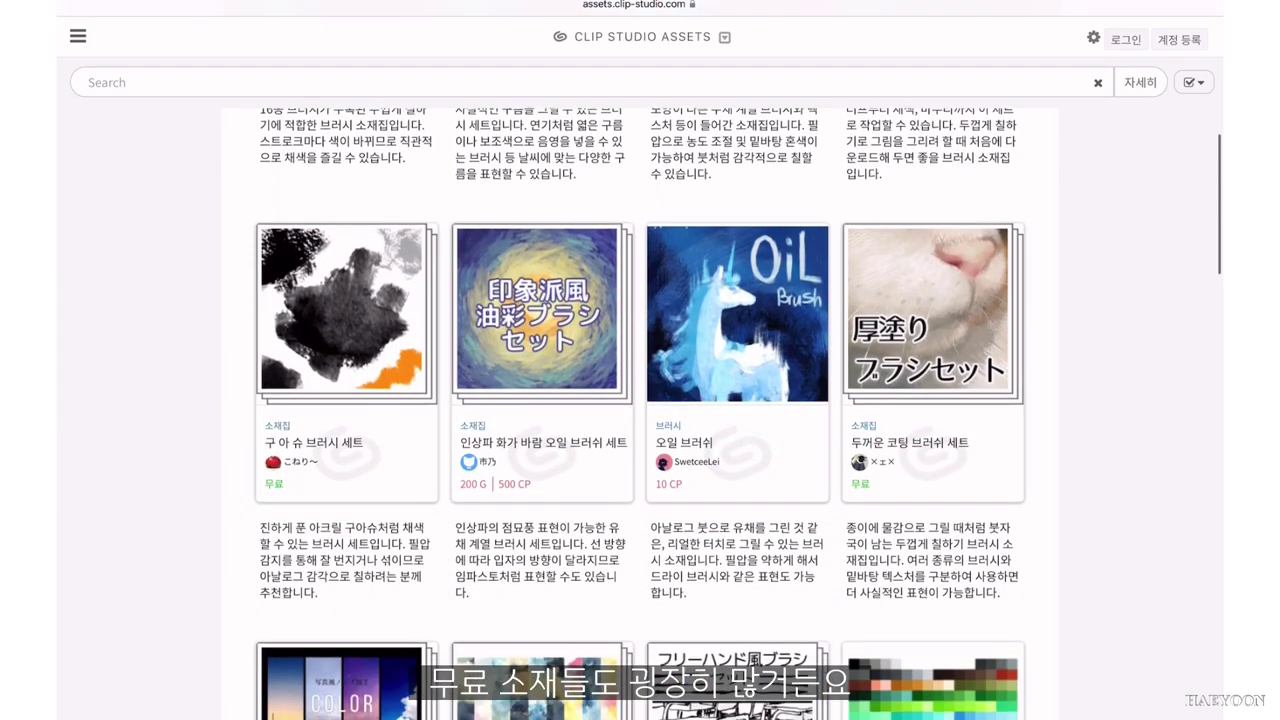
scroll(640, 400, "down", 6)
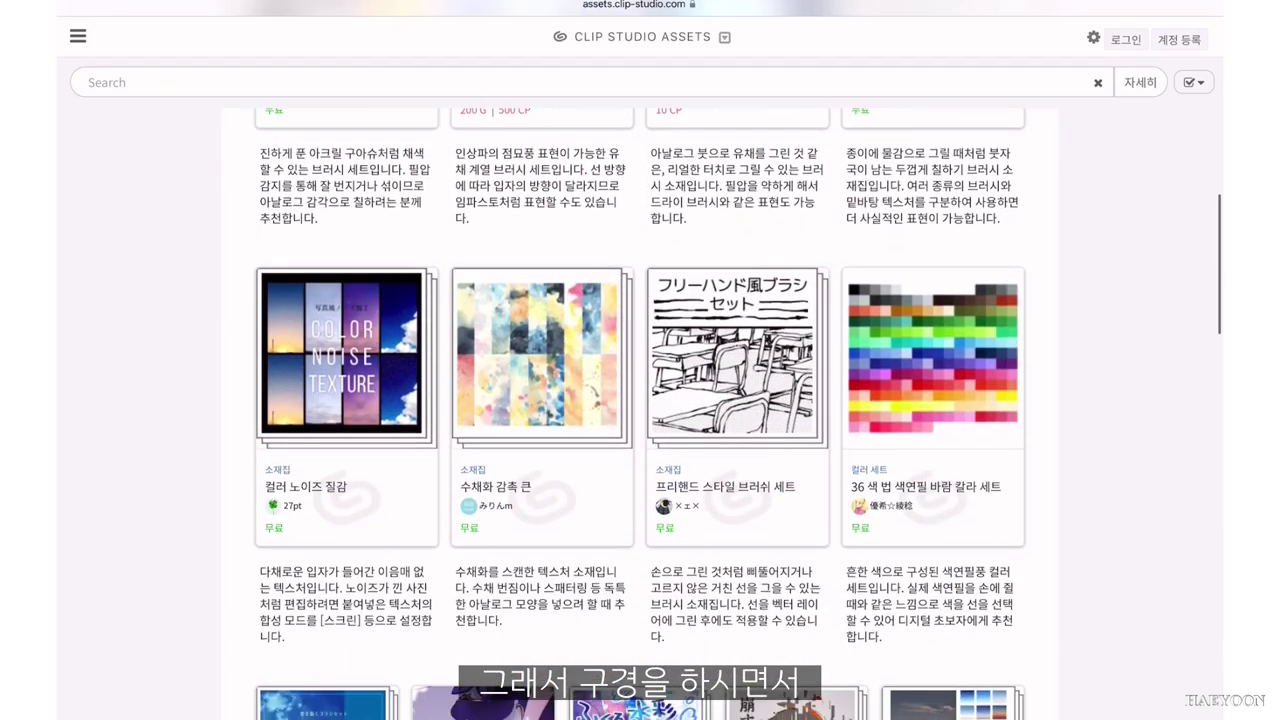
scroll(640, 400, "down", 8)
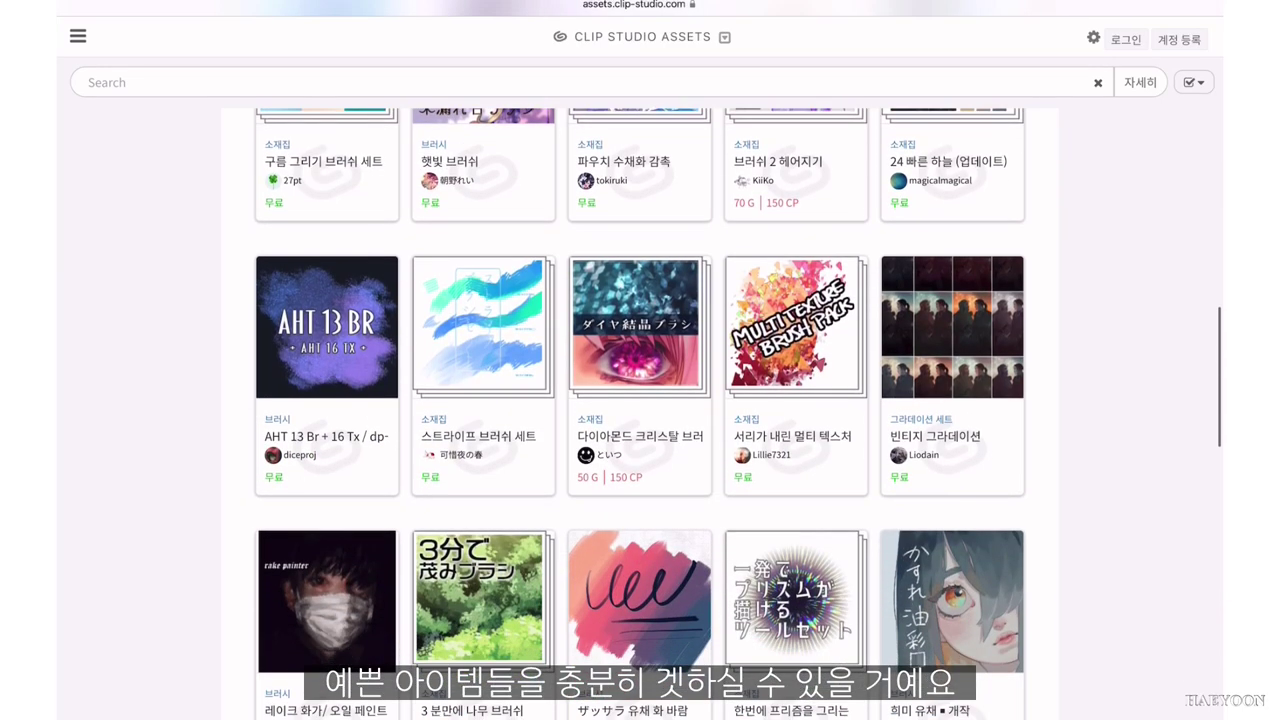
scroll(640, 400, "down", 7)
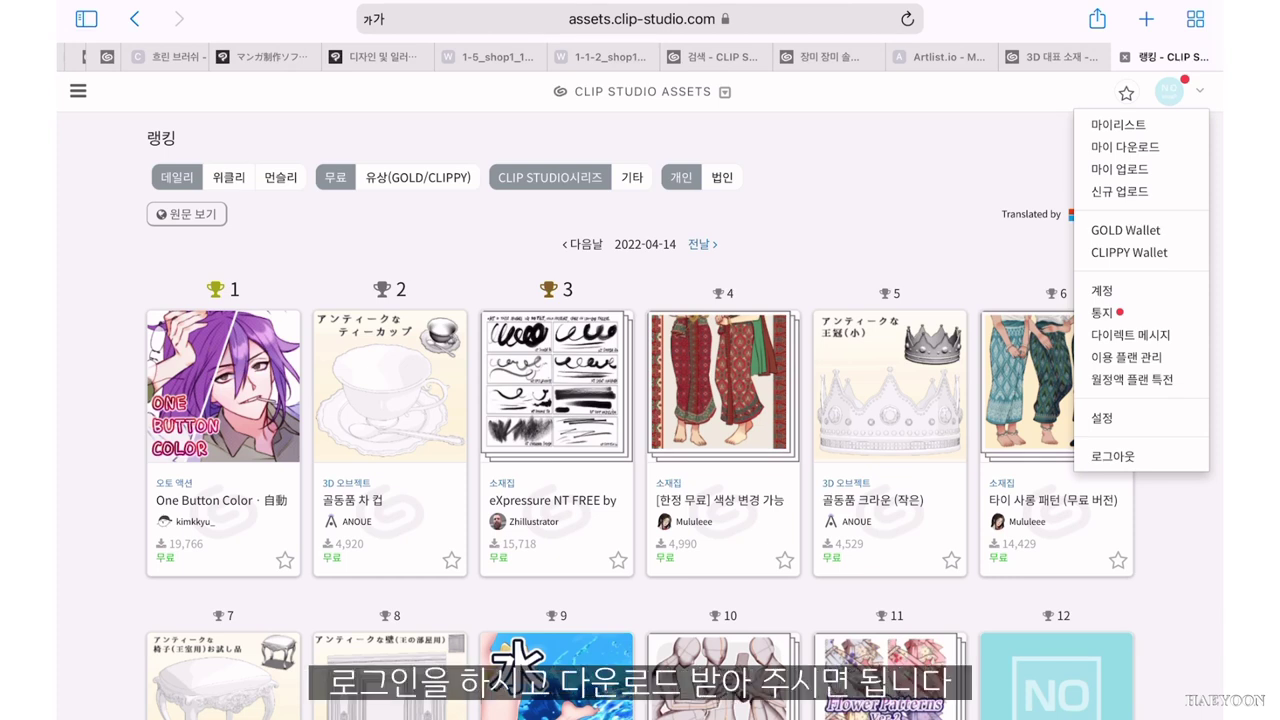
left_click(1169, 91)
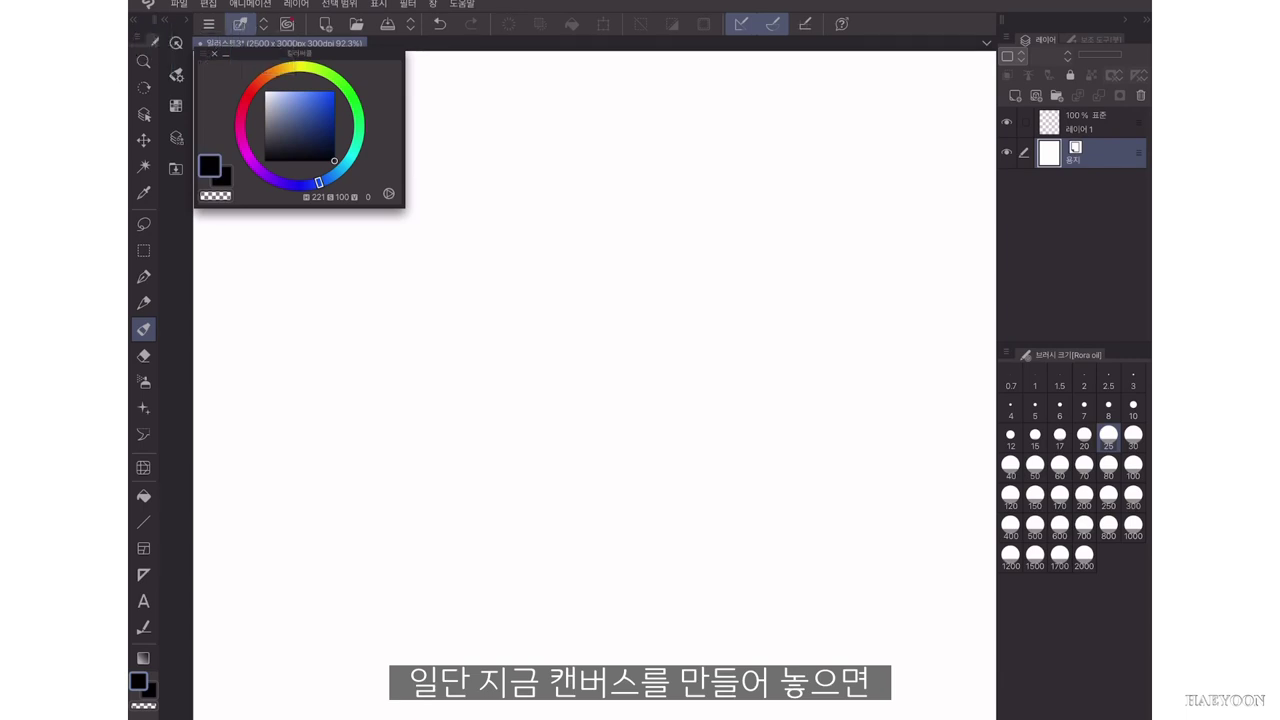
Switch between the paper layer and 레이어 1 in the blank illustration, leaving 레이어 1 active.
left_click(1035, 278)
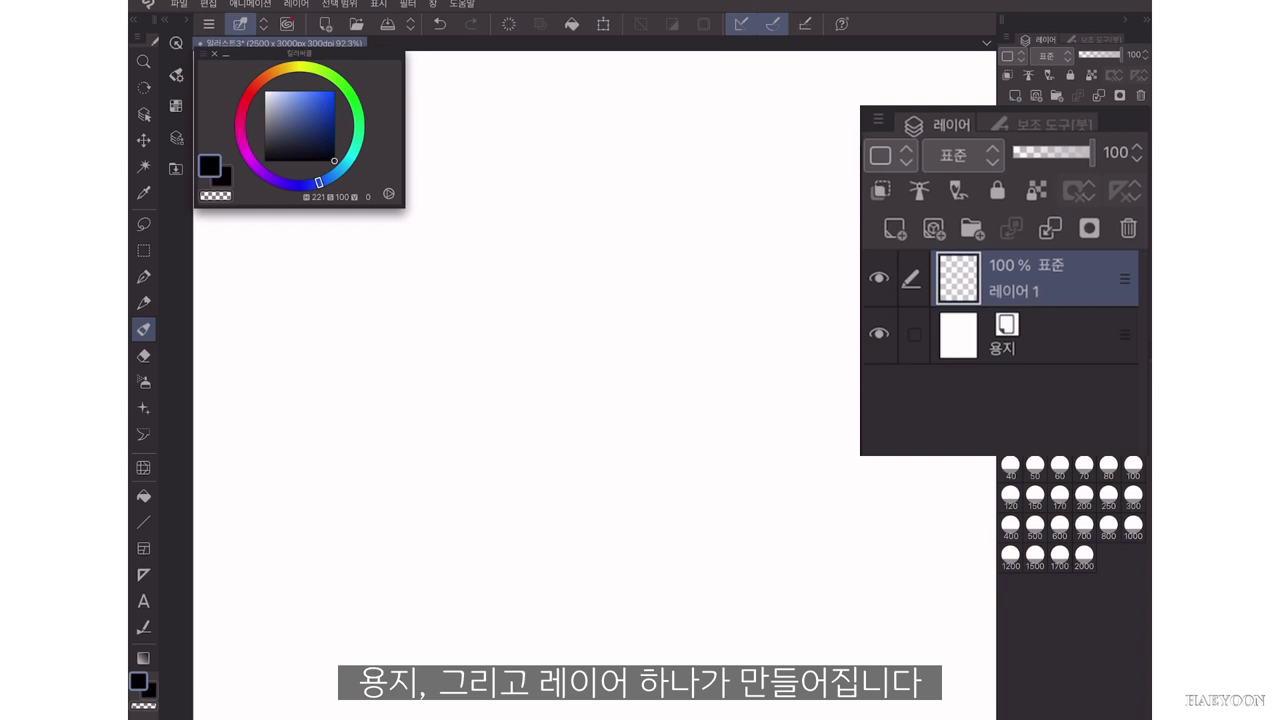
left_click(1035, 335)
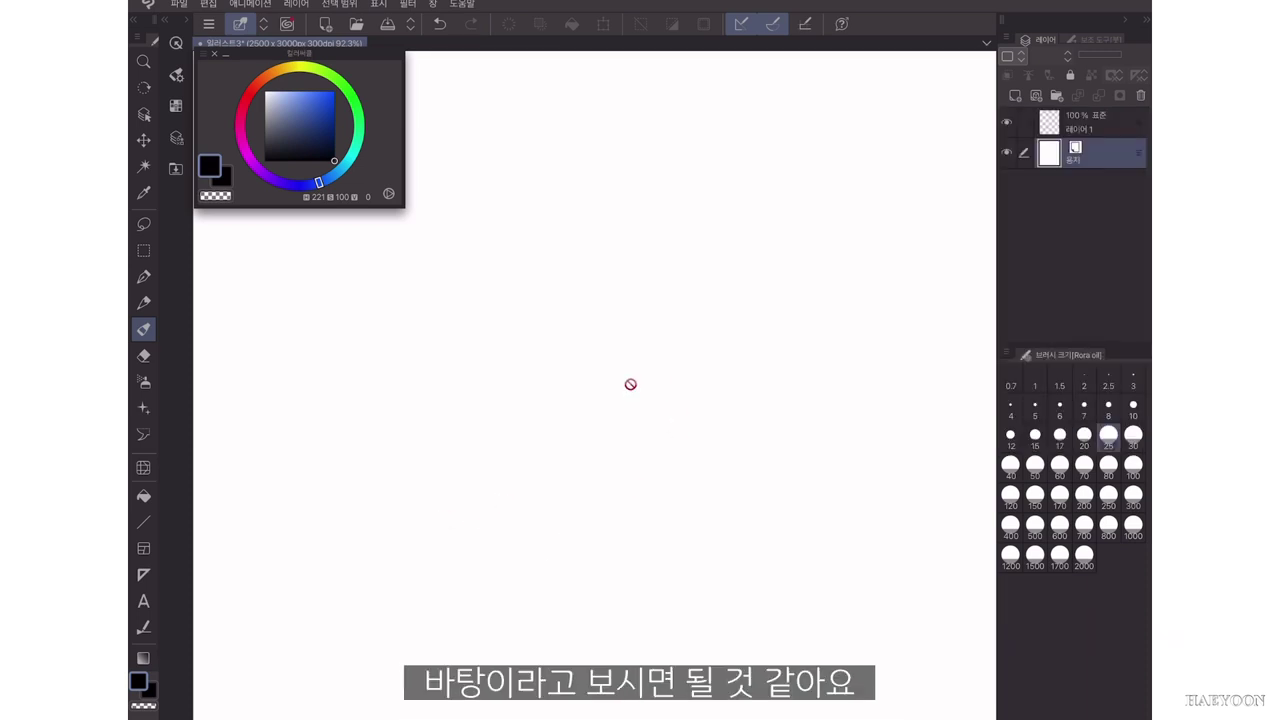
left_click(1090, 123)
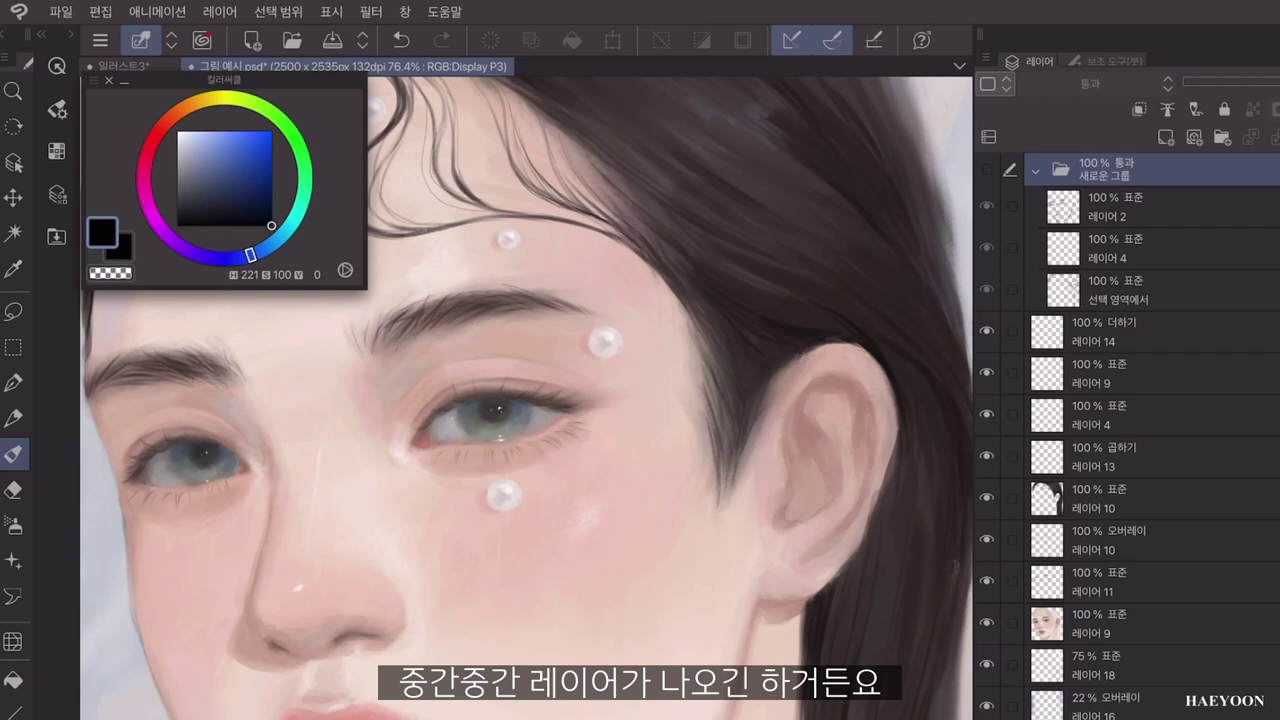
Examine the layer stack of the example portrait by selecting its layers one after another from 레이어 2 downward.
left_click(1160, 207)
left_click(1160, 249)
left_click(1160, 290)
left_click(1160, 332)
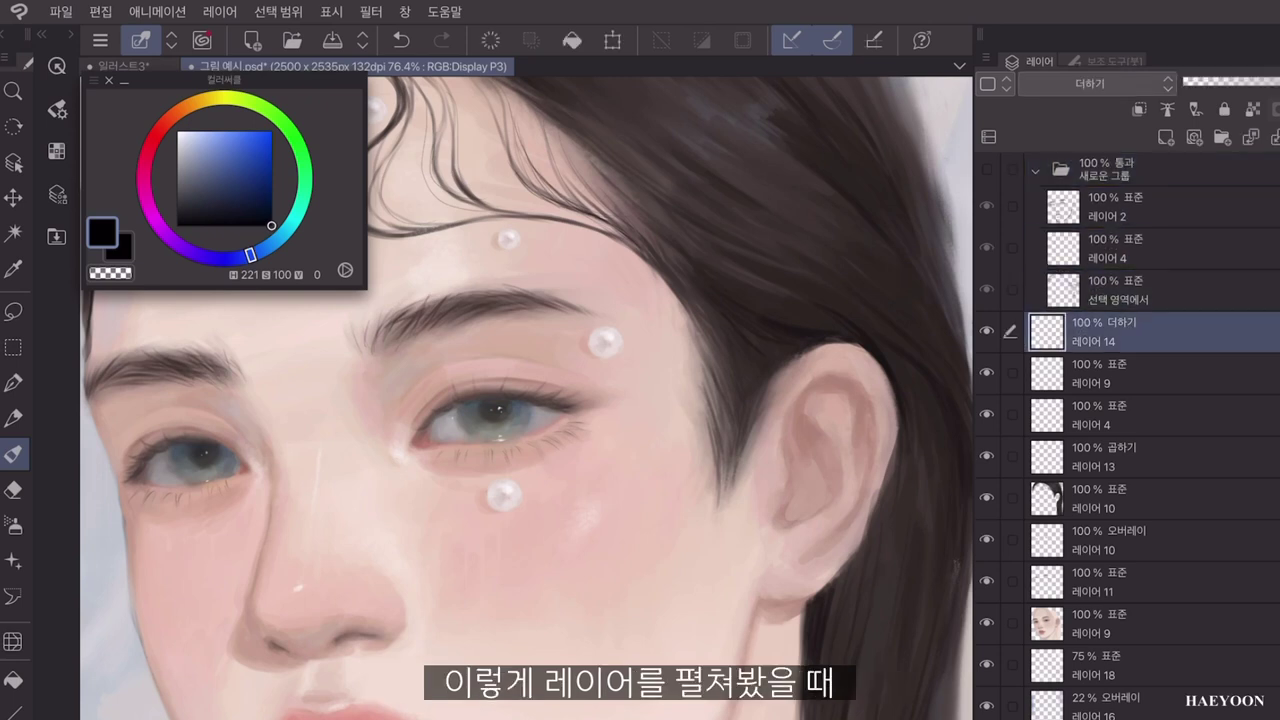
left_click(1160, 373)
left_click(1160, 415)
left_click(1160, 457)
left_click(1160, 498)
left_click(1160, 540)
left_click(1160, 582)
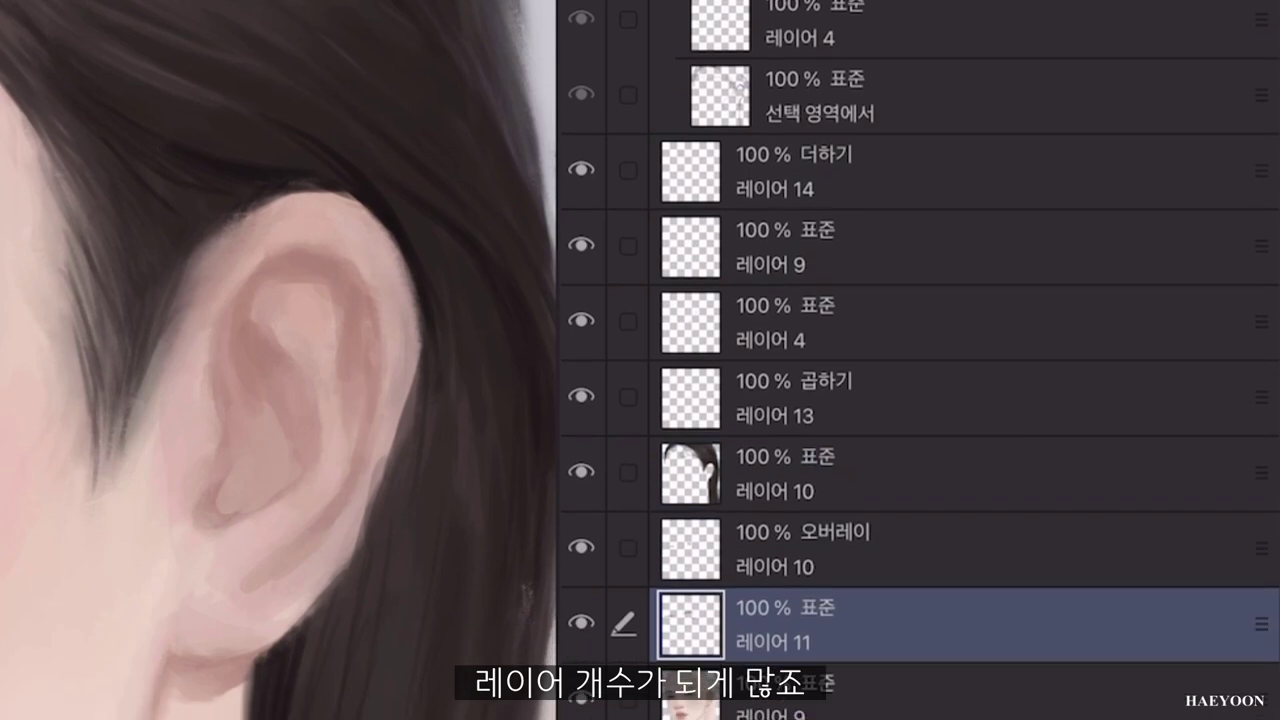
left_click(1000, 701)
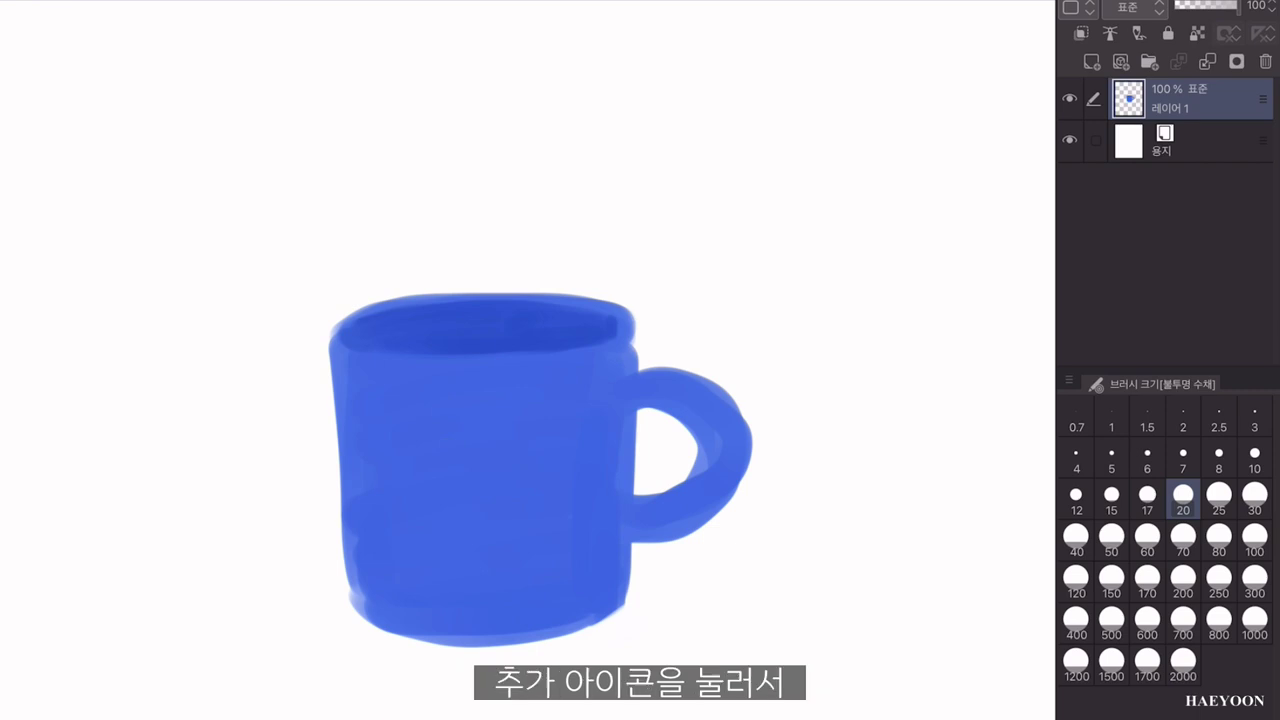
Add a new layer above the mug's layer and paint five horizontal stripes across the blue mug.
left_click(1092, 62)
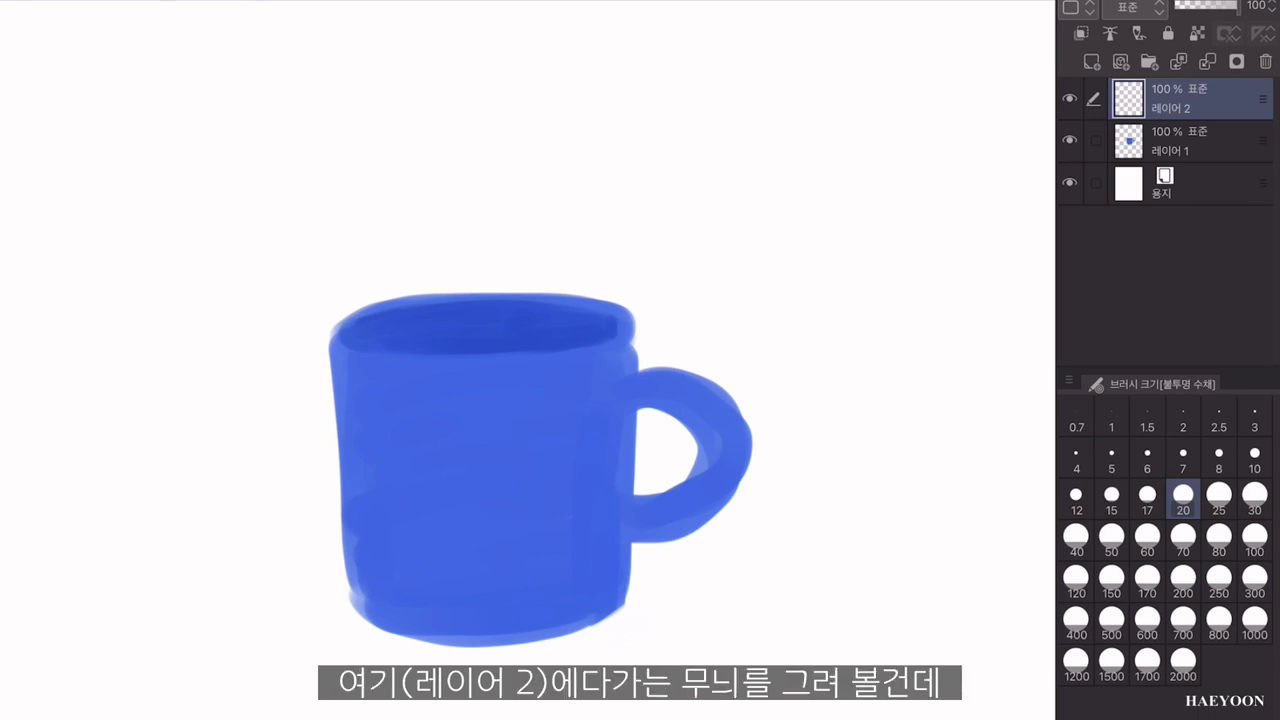
left_click_drag(335, 378, 620, 372)
left_click_drag(340, 430, 630, 420)
left_click_drag(345, 485, 636, 470)
left_click_drag(348, 534, 630, 524)
left_click_drag(355, 590, 628, 578)
Rename the mug's layer to 컵 and the stripe layer to 무늬.
left_click(1180, 142)
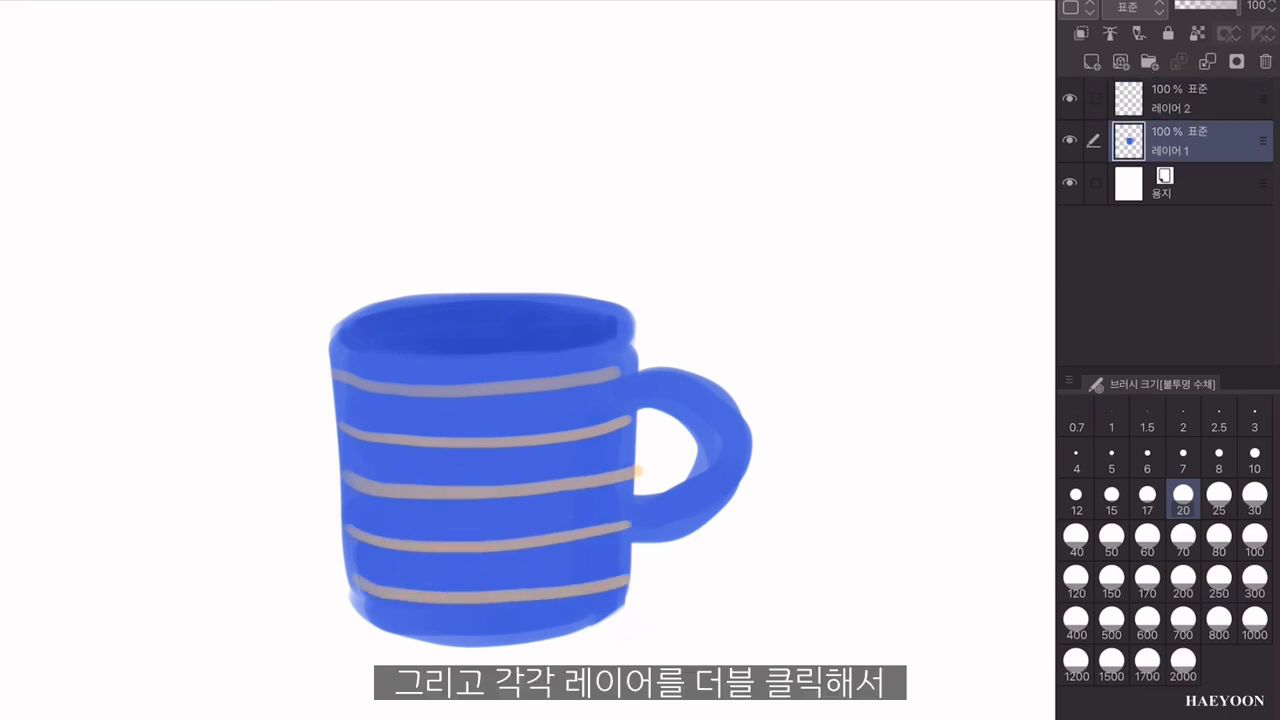
double_click(1171, 151)
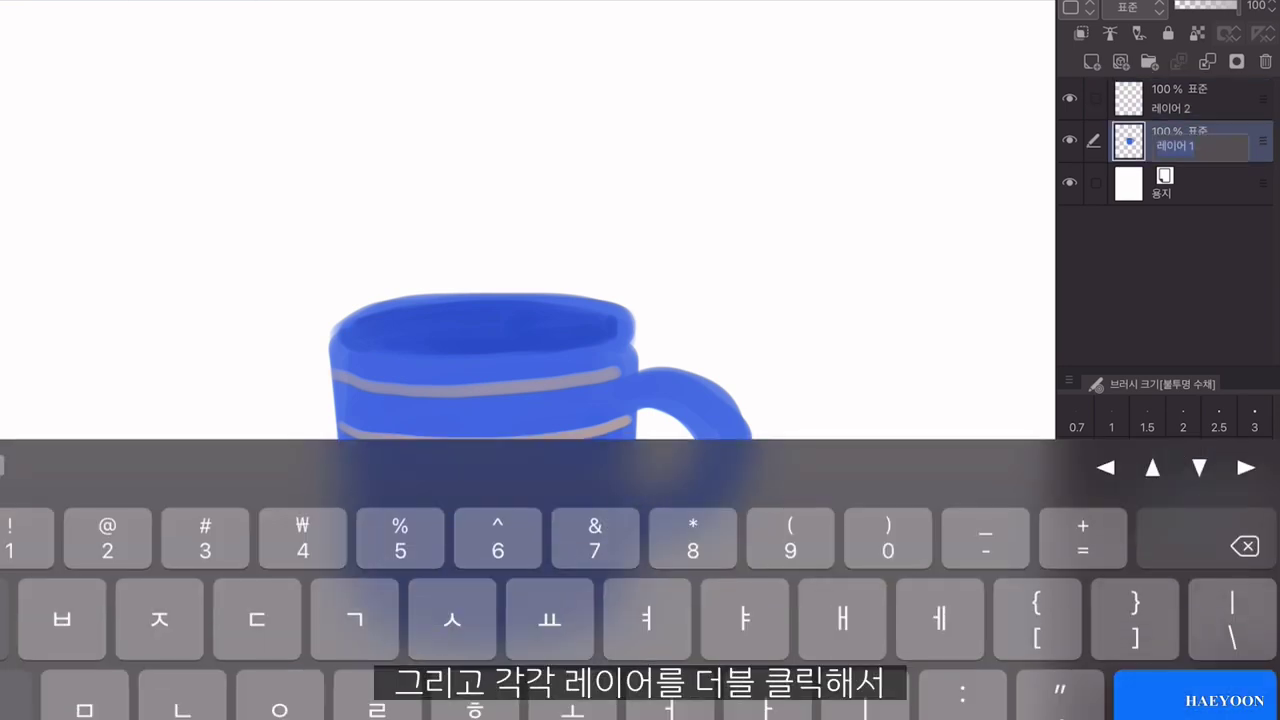
type("컵")
key("Return")
left_click(1180, 100)
double_click(1171, 108)
type("무늬")
key("Return")
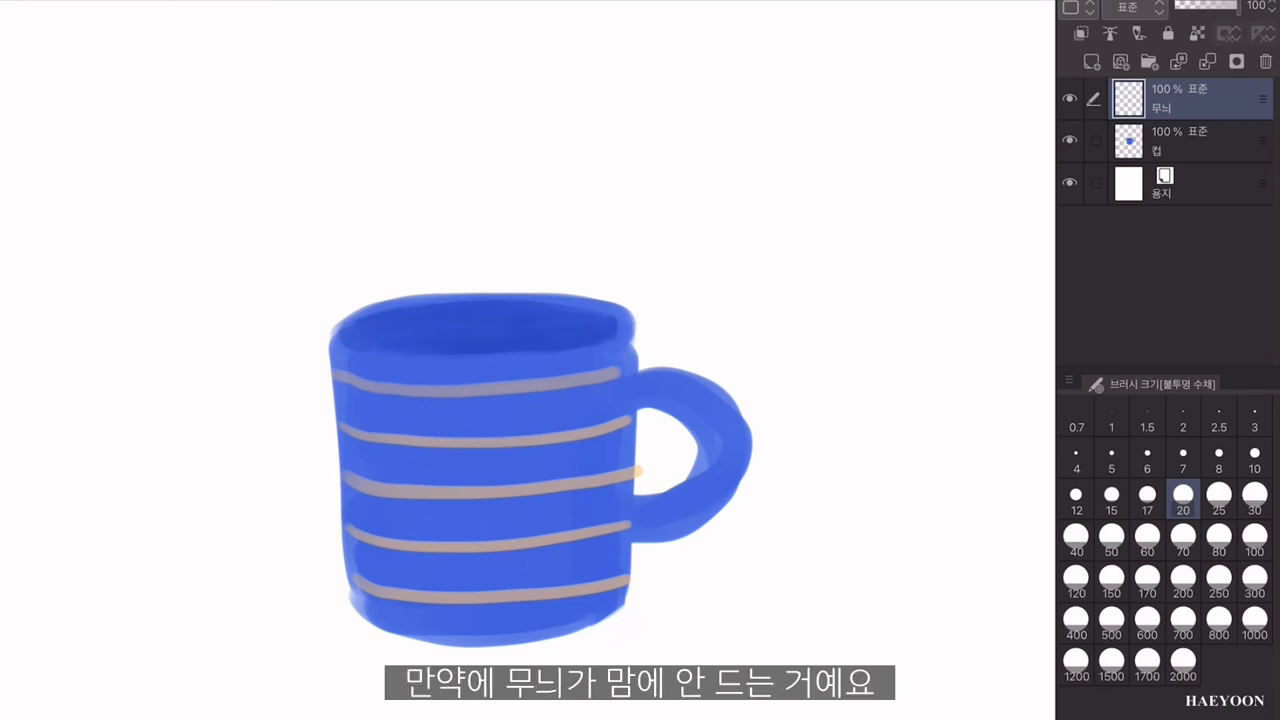
Erase all the stripes on the 무늬 layer with the eraser at size 200.
key("e")
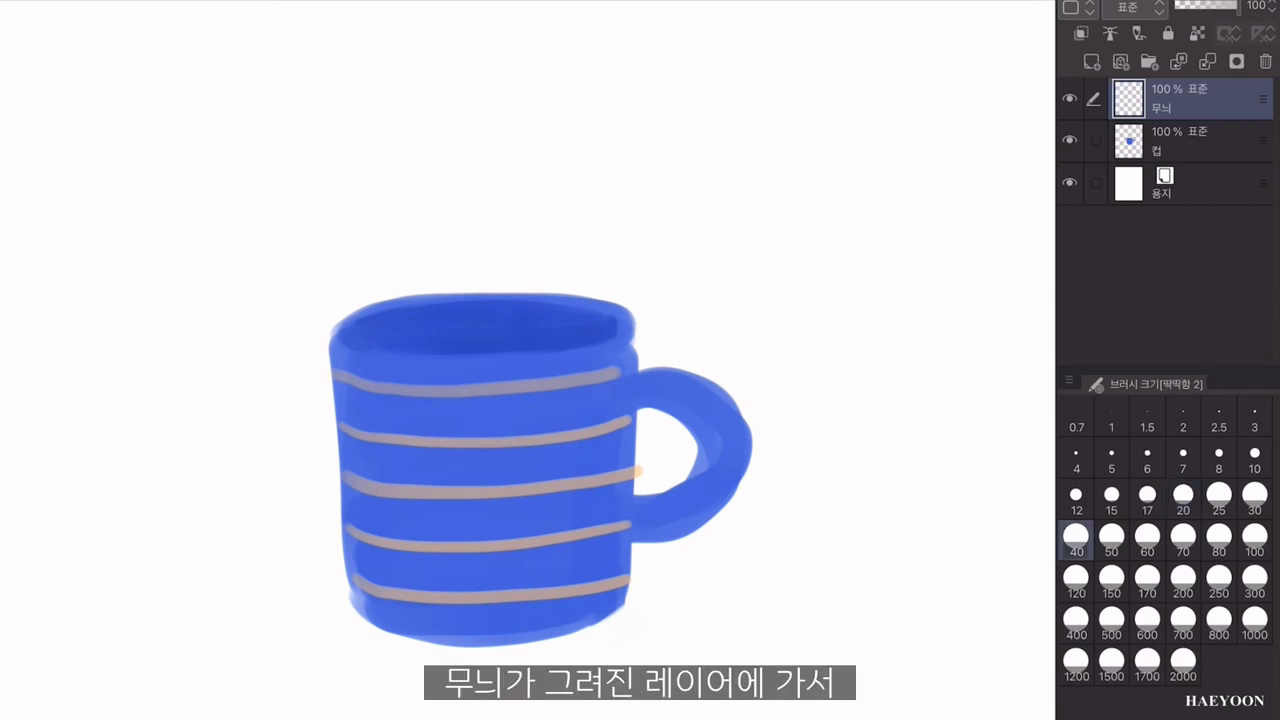
left_click(1183, 580)
mouse_move(487, 285)
left_mouse_down()
mouse_move(414, 389)
mouse_move(334, 389)
mouse_move(363, 495)
mouse_move(397, 357)
mouse_move(382, 535)
mouse_move(614, 354)
mouse_move(590, 580)
left_mouse_up()
Paint three horizontal zigzag lines across the mug on the 무늬 layer with the opaque watercolor brush.
key("b")
mouse_move(336, 388)
left_mouse_down()
mouse_move(470, 420)
mouse_move(632, 384)
left_mouse_up()
mouse_move(345, 482)
left_mouse_down()
mouse_move(534, 505)
mouse_move(630, 488)
left_mouse_up()
mouse_move(357, 553)
left_mouse_down()
mouse_move(371, 580)
mouse_move(630, 565)
left_mouse_up()
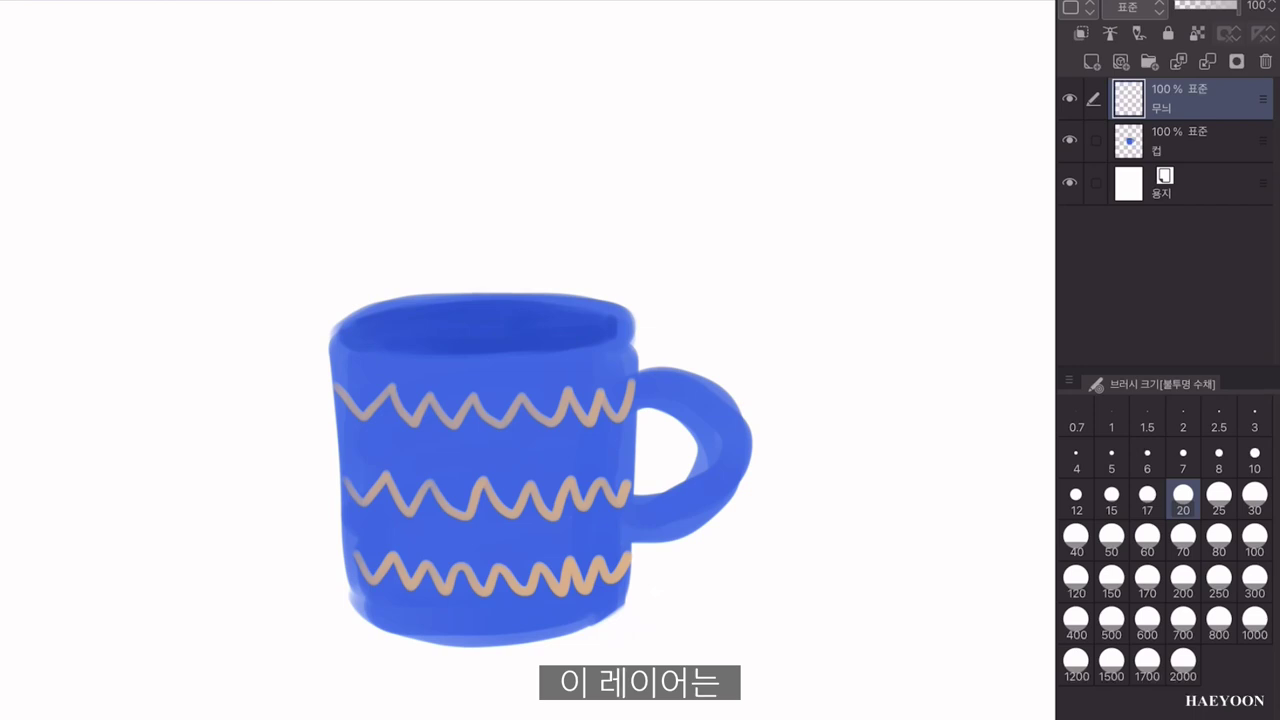
Try erasing over the zigzag lines on the 무늬 layer with the size 200 eraser.
key("e")
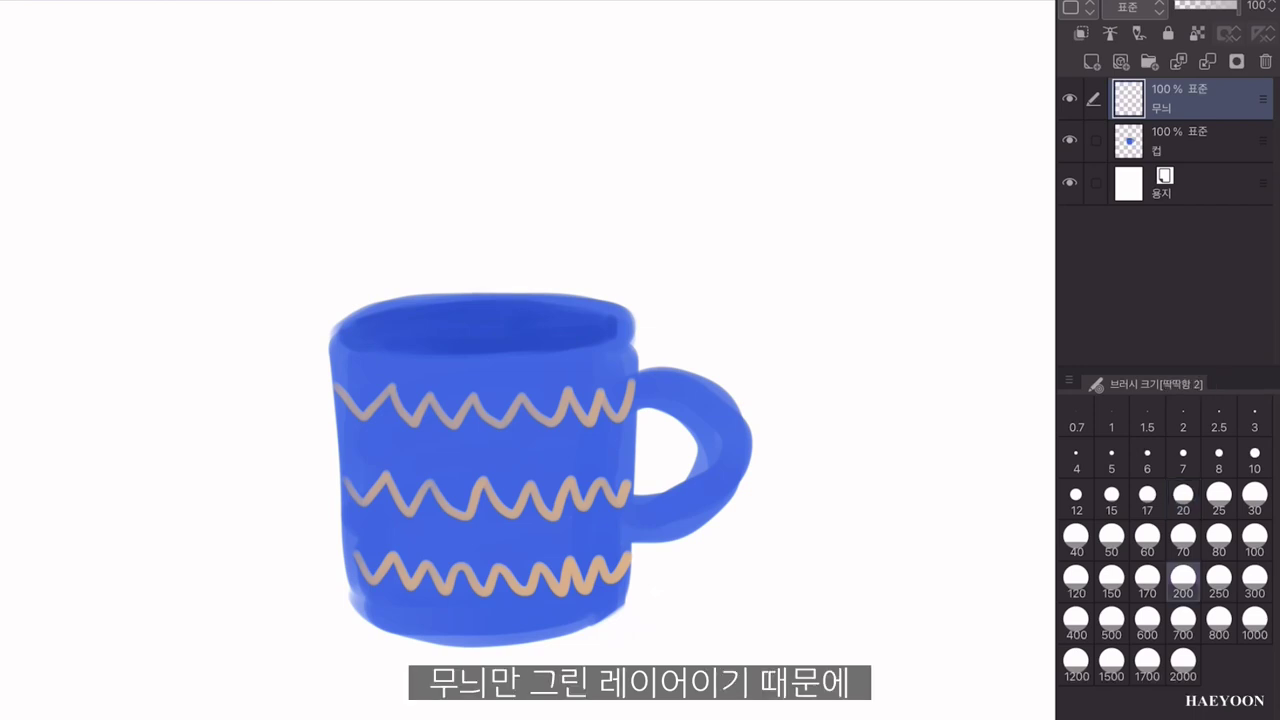
mouse_move(392, 388)
left_mouse_down()
mouse_move(272, 468)
mouse_move(679, 313)
mouse_move(243, 621)
left_mouse_up()
mouse_move(65, 710)
left_mouse_down()
mouse_move(1163, 160)
mouse_move(240, 719)
mouse_move(1279, 341)
mouse_move(560, 719)
mouse_move(477, 360)
mouse_move(1115, 0)
mouse_move(314, 261)
left_mouse_up()
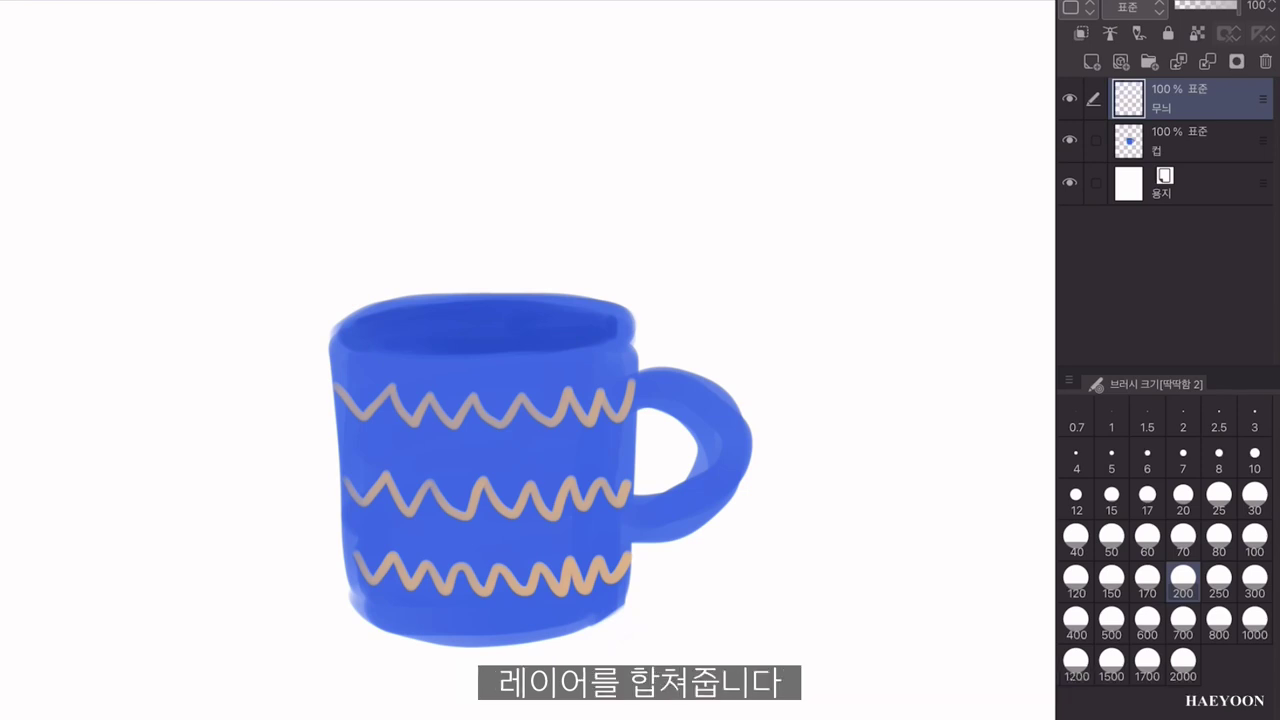
Merge the 무늬 layer down into the 컵 layer.
key("ctrl+e")
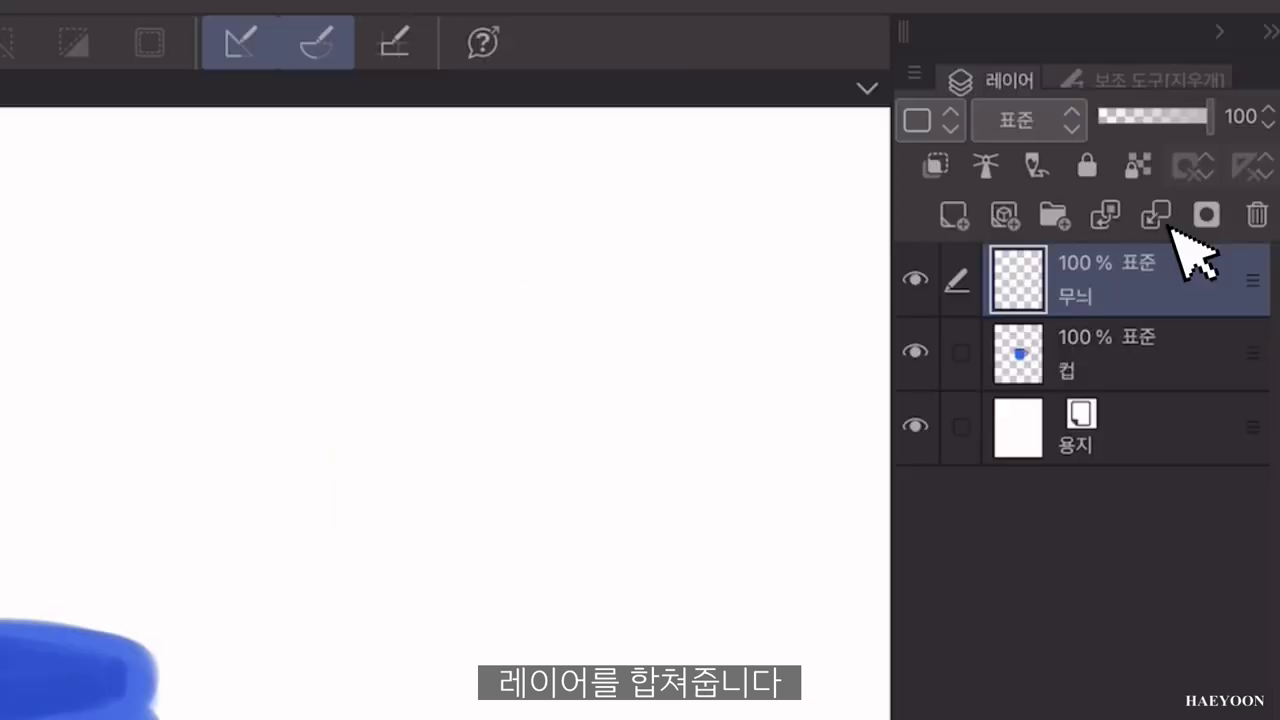
left_click(1157, 210)
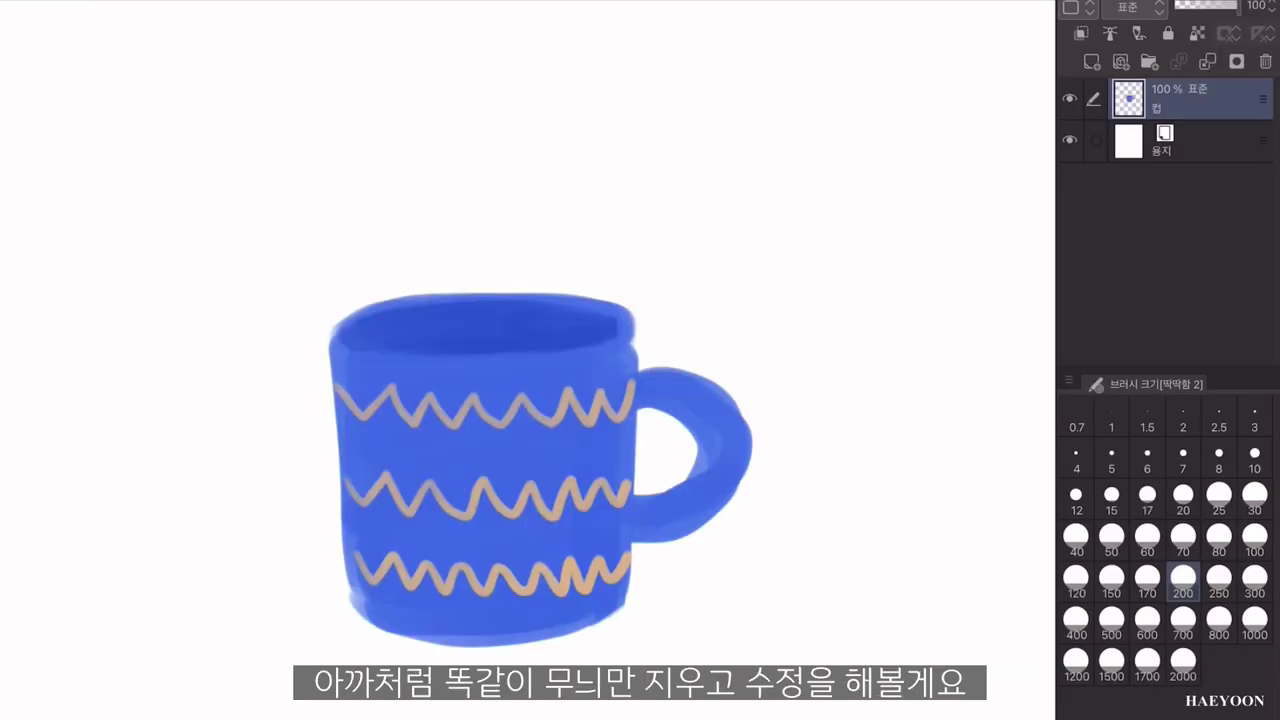
Try to erase only the zigzag pattern from the merged 컵 layer with the size 200 eraser.
scroll(544, 502, "up", 3)
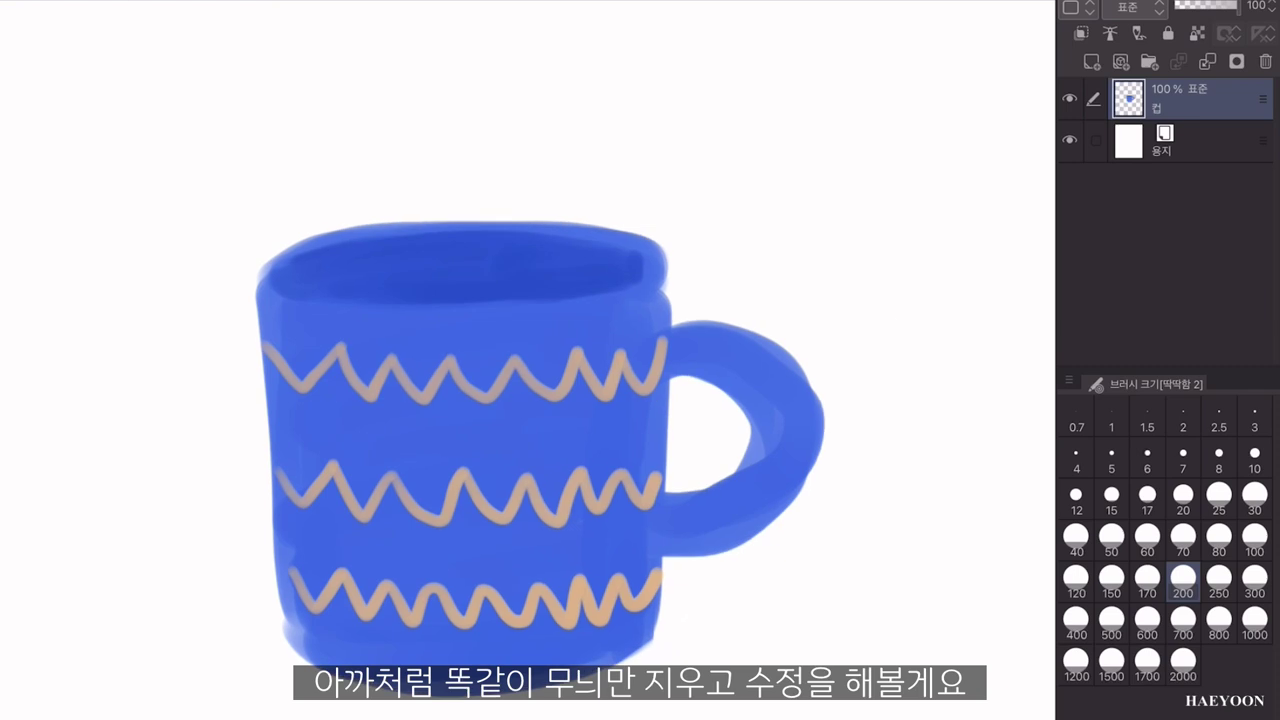
mouse_move(285, 398)
left_mouse_down()
mouse_move(309, 329)
mouse_move(357, 300)
mouse_move(357, 243)
mouse_move(393, 330)
left_mouse_up()
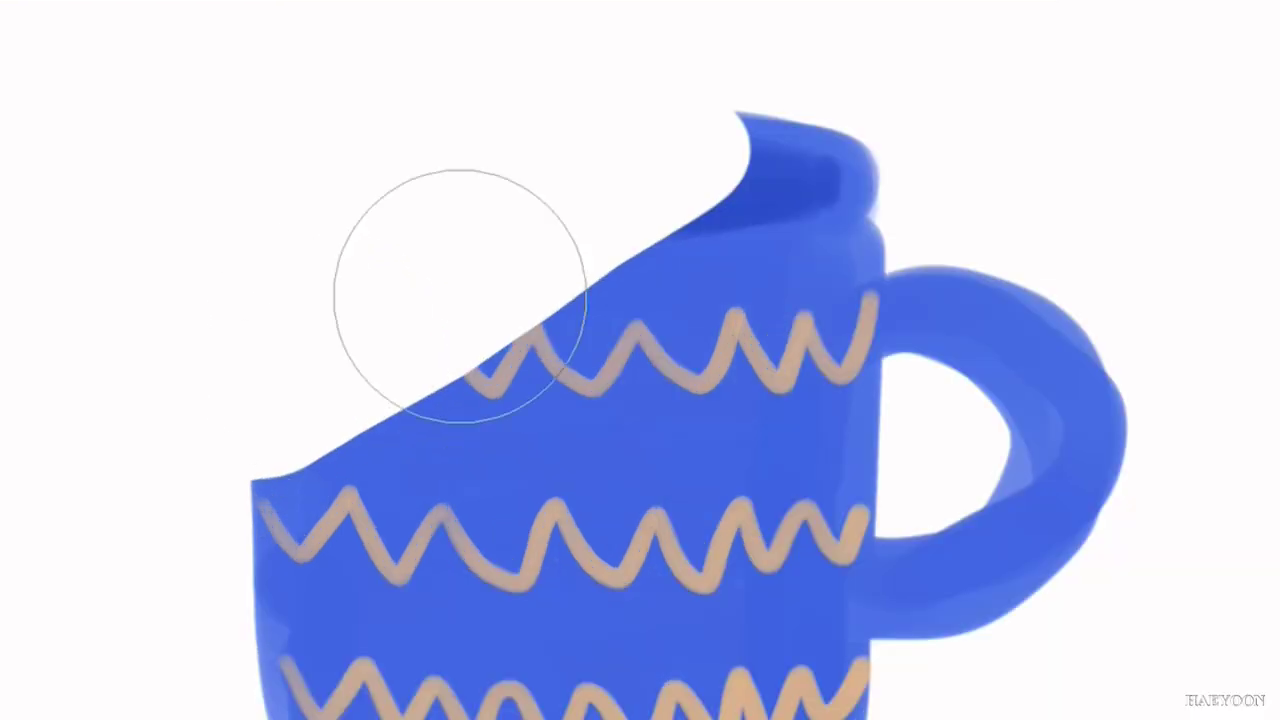
mouse_move(460, 296)
left_mouse_down()
mouse_move(714, 251)
mouse_move(674, 389)
mouse_move(400, 560)
left_mouse_up()
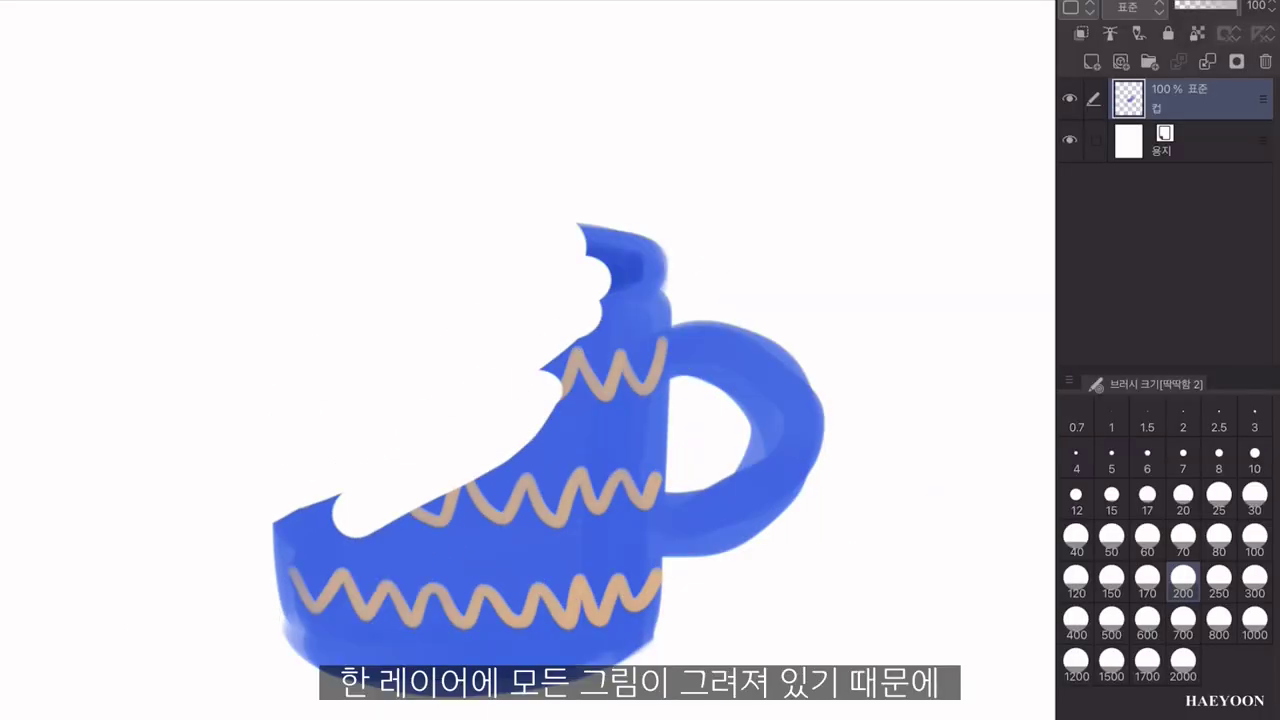
mouse_move(595, 300)
left_mouse_down()
mouse_move(414, 414)
mouse_move(634, 366)
mouse_move(660, 480)
left_mouse_up()
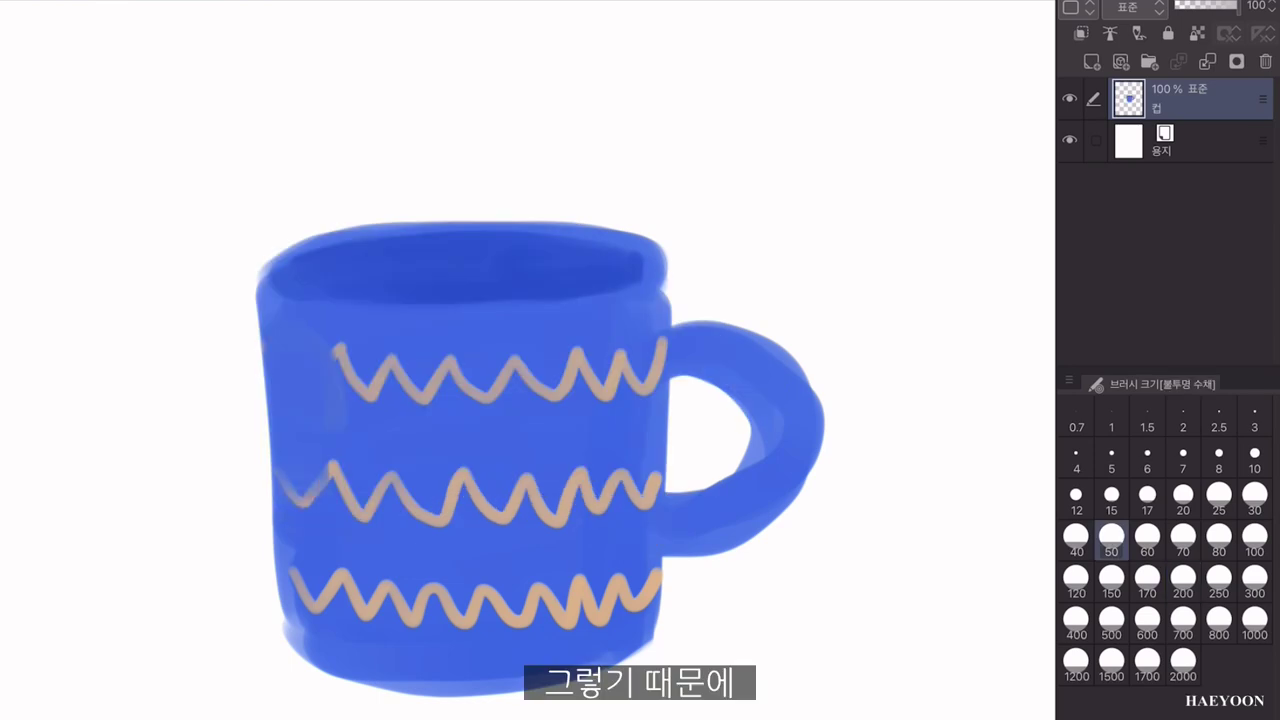
Cover the zigzag lines with the mug's blue using the opaque watercolor brush at sizes 50 and 30.
left_click_drag(278, 465, 330, 505)
mouse_move(285, 550)
left_mouse_down()
mouse_move(340, 600)
mouse_move(345, 575)
left_mouse_up()
left_click_drag(335, 465, 380, 510)
left_click_drag(345, 570, 392, 615)
mouse_move(385, 360)
left_mouse_down()
mouse_move(450, 510)
mouse_move(520, 600)
mouse_move(595, 610)
mouse_move(655, 490)
mouse_move(645, 602)
left_mouse_up()
mouse_move(662, 465)
left_mouse_down()
mouse_move(573, 600)
mouse_move(425, 612)
left_mouse_up()
left_click(1254, 499)
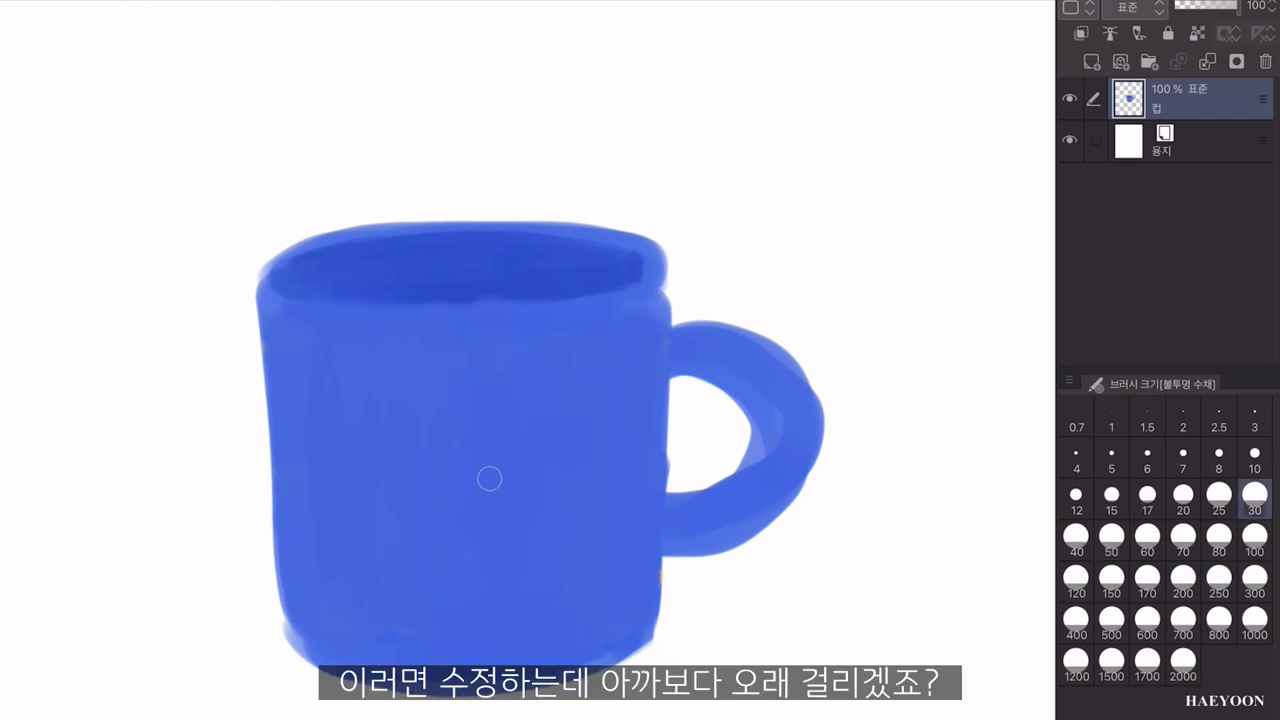
Pick a pattern colour, reduce the brush size and paint a new pattern line on the mug's upper part.
left_click(110, 237)
left_click(169, 269)
left_click(517, 154)
key("bracketleft")
key("bracketleft")
key("bracketleft")
mouse_move(274, 345)
left_mouse_down()
mouse_move(283, 389)
mouse_move(414, 371)
left_mouse_up()
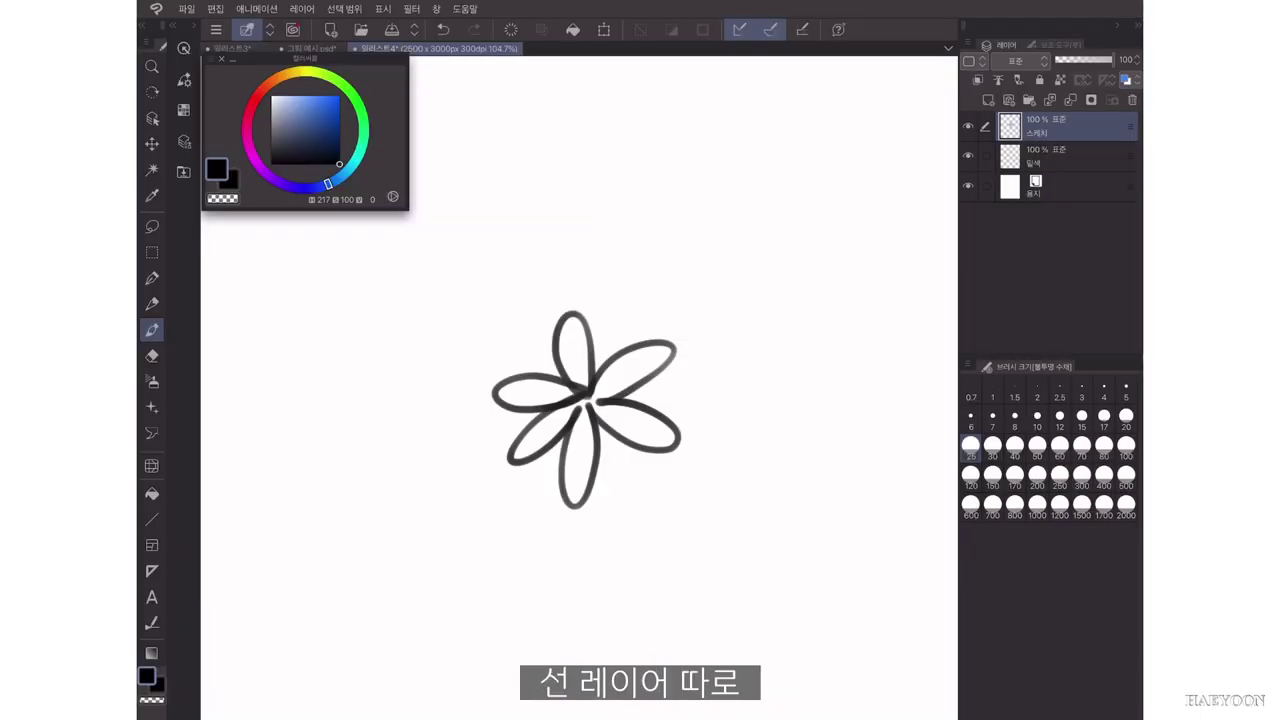
Paint pink into the flower's petals on the separate 밑색 layer beneath the 스케치 line layer.
left_click(1070, 156)
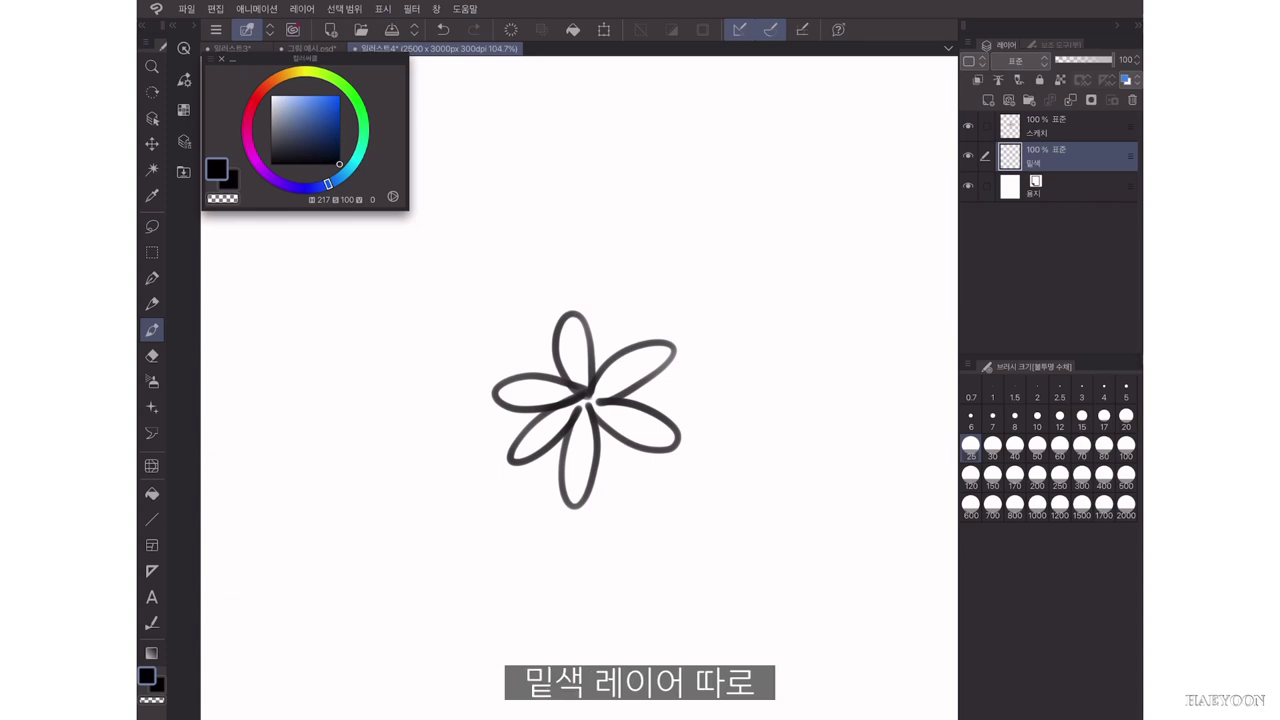
left_click(251, 106)
left_click_drag(569, 339, 577, 378)
mouse_move(575, 305)
left_mouse_down()
mouse_move(535, 340)
mouse_move(475, 455)
mouse_move(578, 560)
mouse_move(770, 435)
left_mouse_up()
left_click_drag(700, 410, 740, 265)
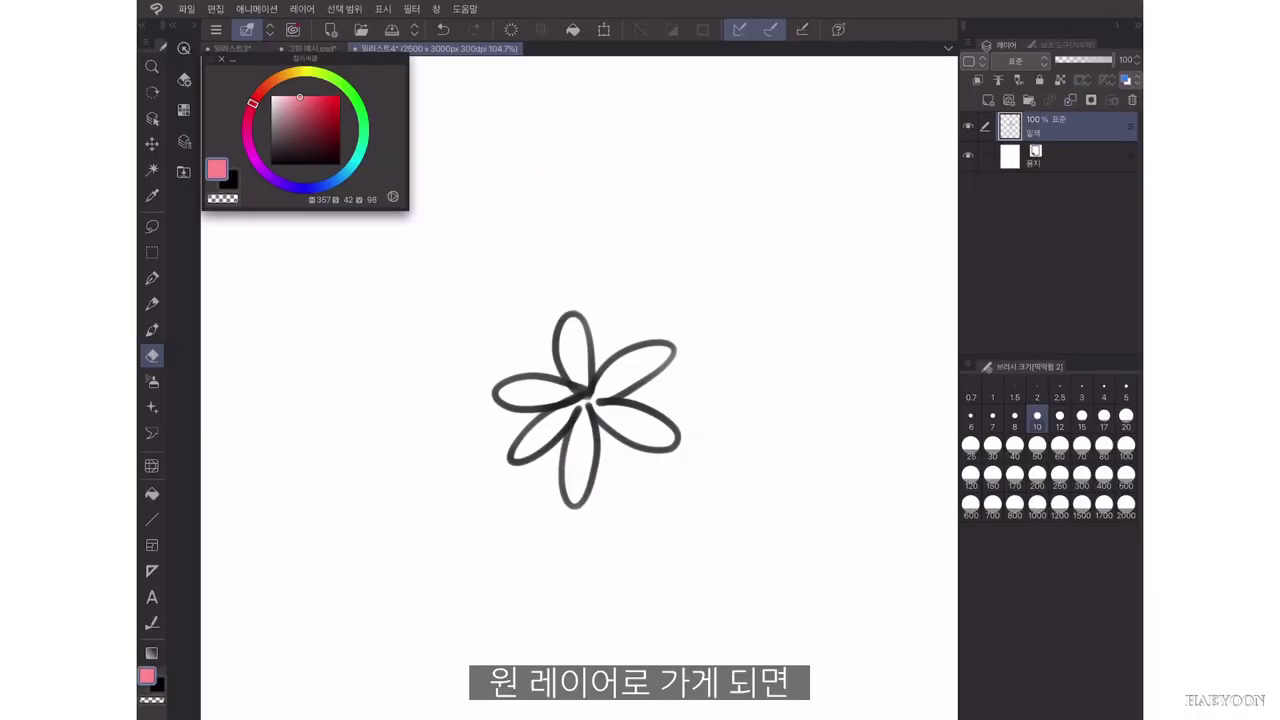
Colour inside the flower's upper petal with pink, staying within the outline on the single 밑색 layer.
left_click_drag(572, 321, 576, 374)
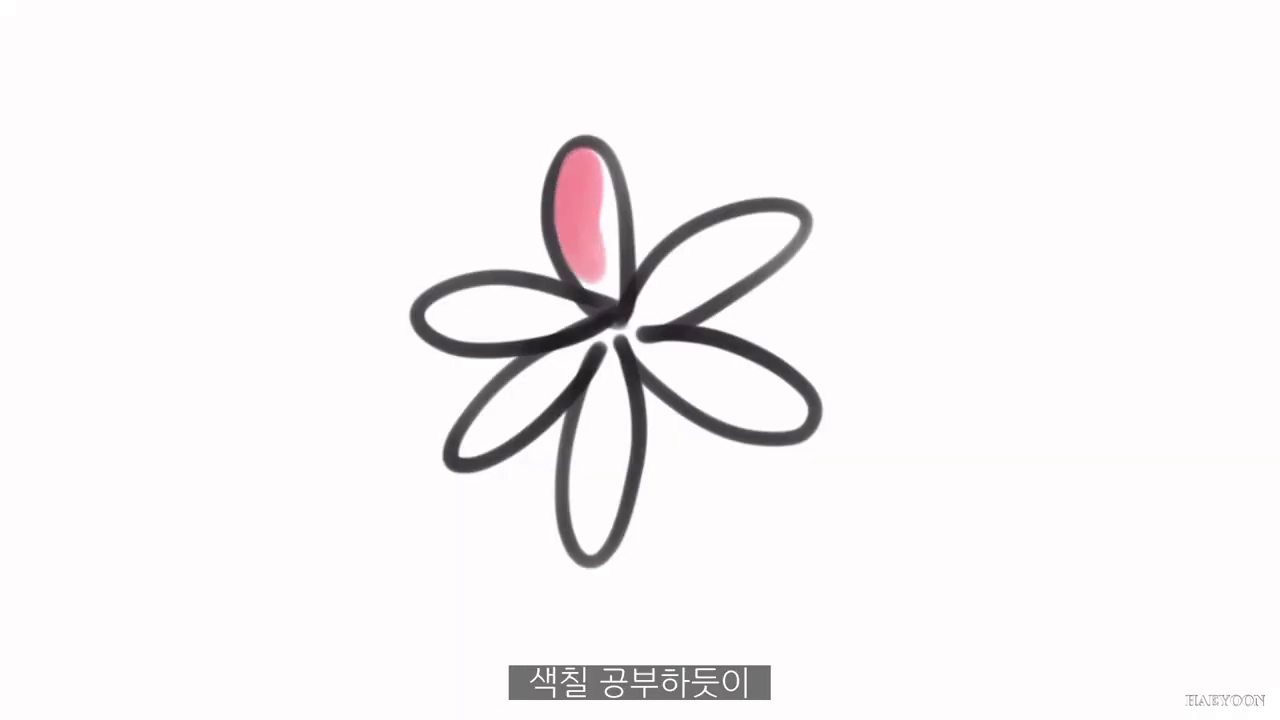
mouse_move(601, 165)
left_mouse_down()
mouse_move(612, 256)
mouse_move(607, 162)
mouse_move(573, 385)
left_mouse_up()
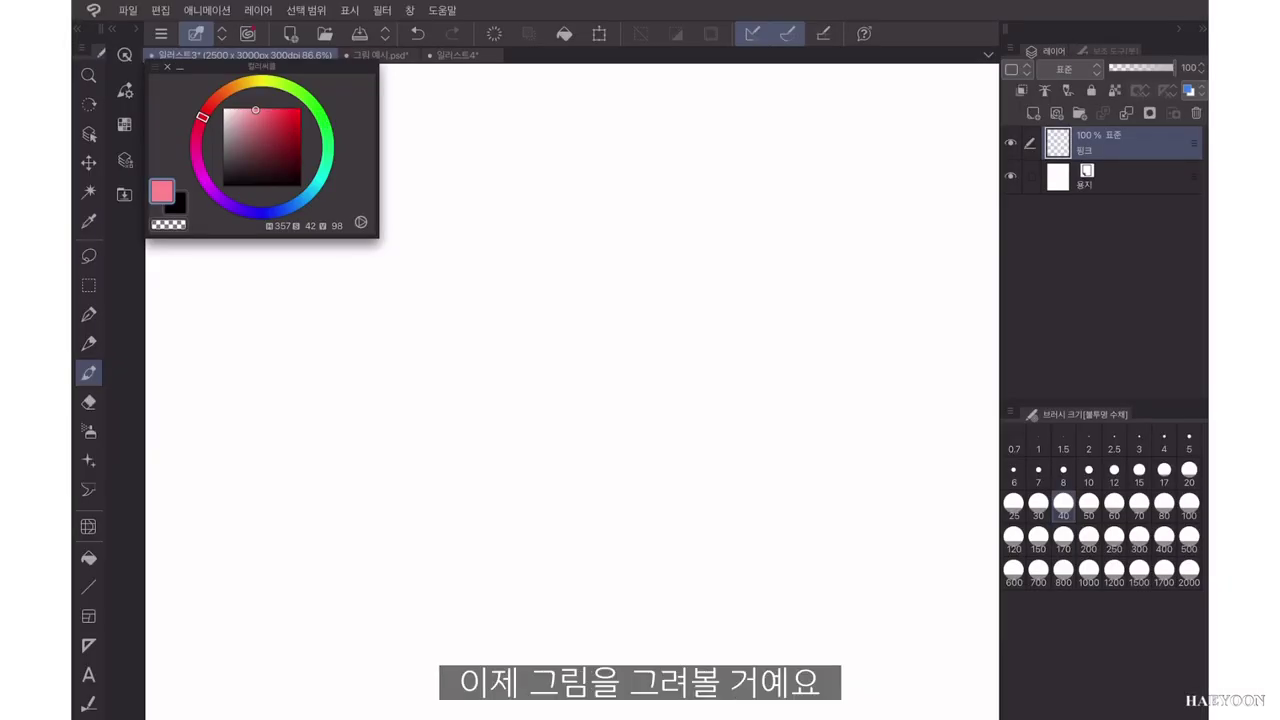
Rough in the head circle, crown and curved vertical centre line in black with the opaque watercolor brush at size 50.
scroll(570, 390, "down", 3)
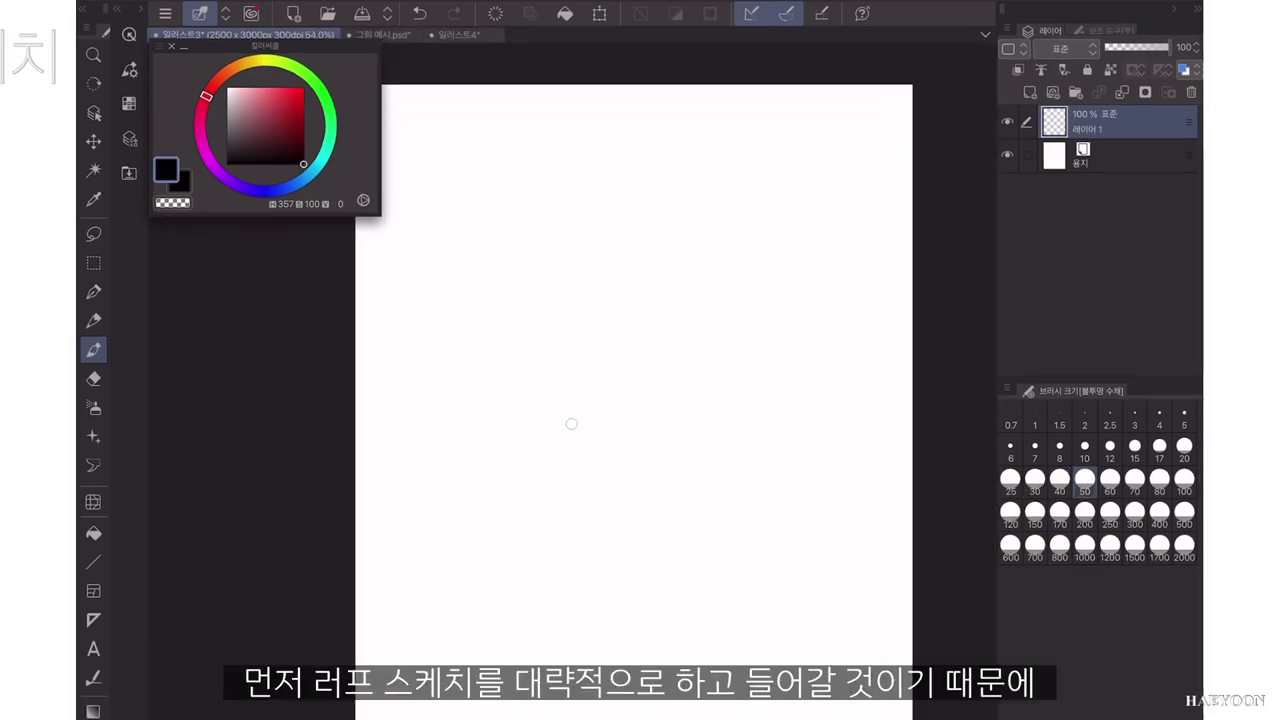
left_click_drag(428, 395, 738, 206)
left_click_drag(740, 208, 784, 505)
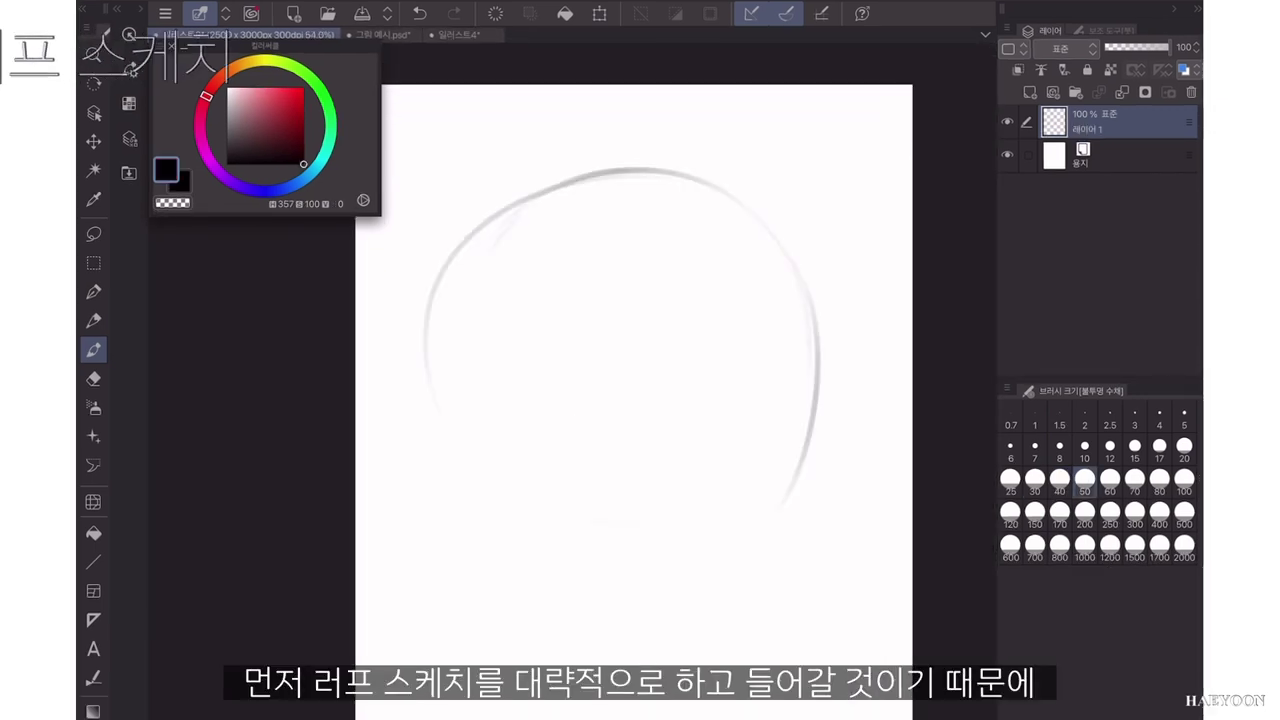
left_click_drag(482, 204, 686, 181)
left_click_drag(580, 225, 566, 352)
left_click_drag(588, 195, 590, 556)
Sketch the side of the forehead, cheek contour, chin and jawline of the three-quarter face.
left_click_drag(450, 244, 477, 420)
left_click_drag(518, 220, 470, 330)
mouse_move(466, 316)
left_mouse_down()
mouse_move(478, 381)
mouse_move(560, 564)
left_mouse_up()
left_click_drag(556, 556, 636, 551)
left_click_drag(728, 466, 612, 592)
left_click_drag(710, 400, 735, 436)
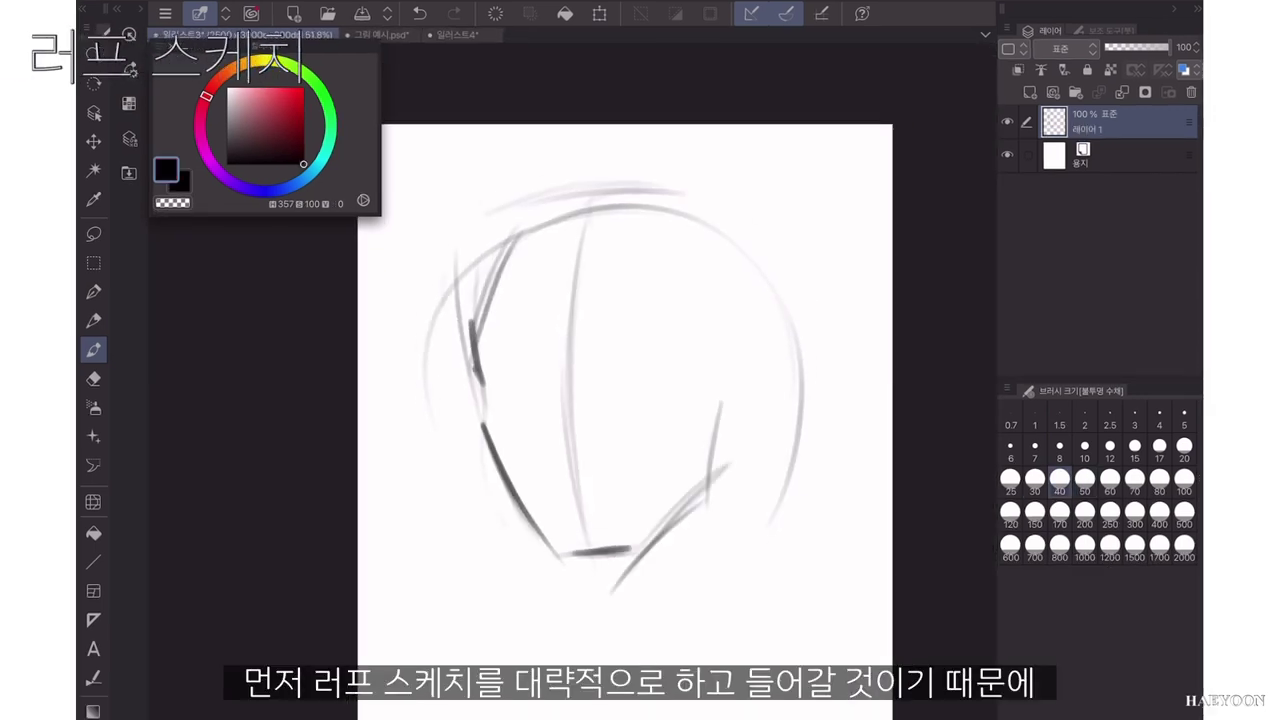
Sketch the horizontal eye guidelines and the nose's bridge and base on the rough face.
left_click_drag(470, 358, 704, 340)
left_click_drag(506, 382, 664, 370)
left_click_drag(571, 353, 536, 432)
mouse_move(540, 428)
left_mouse_down()
mouse_move(600, 419)
mouse_move(596, 445)
left_mouse_up()
left_click_drag(538, 431, 600, 429)
Mark the inner eye corner, brow, cheek and short mouth lines on the rough face.
left_click_drag(540, 333, 564, 360)
mouse_move(624, 336)
left_mouse_down()
mouse_move(598, 358)
mouse_move(717, 352)
left_mouse_up()
left_click_drag(558, 372, 507, 404)
left_click_drag(568, 491, 606, 488)
left_click_drag(568, 516, 598, 513)
Sketch both sides of the neck and the sloping shoulder lines below the head.
left_click_drag(572, 558, 580, 622)
left_click_drag(726, 448, 708, 652)
left_click_drag(578, 552, 528, 610)
left_click_drag(400, 625, 535, 600)
mouse_move(380, 710)
left_mouse_down()
mouse_move(475, 612)
mouse_move(560, 598)
left_mouse_up()
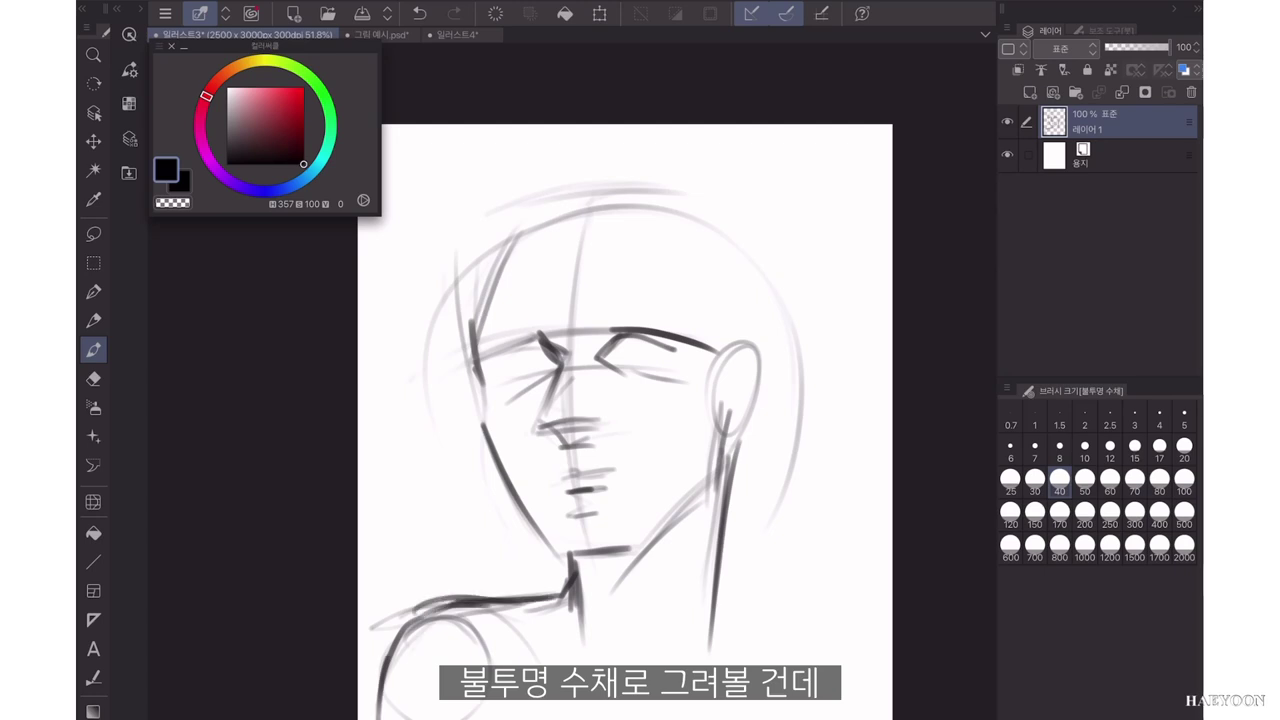
left_click_drag(710, 570, 772, 668)
Rough in the hairline and the long hair outline sweeping down from the crown, and strengthen the cheek contour.
left_click_drag(512, 238, 606, 214)
left_click_drag(558, 207, 490, 298)
left_click_drag(584, 184, 460, 310)
left_click_drag(524, 185, 362, 658)
left_click_drag(586, 220, 766, 344)
left_click_drag(522, 230, 646, 224)
left_click_drag(674, 188, 762, 330)
left_click_drag(738, 386, 776, 468)
mouse_move(492, 342)
left_mouse_down()
mouse_move(478, 446)
mouse_move(537, 532)
left_mouse_up()
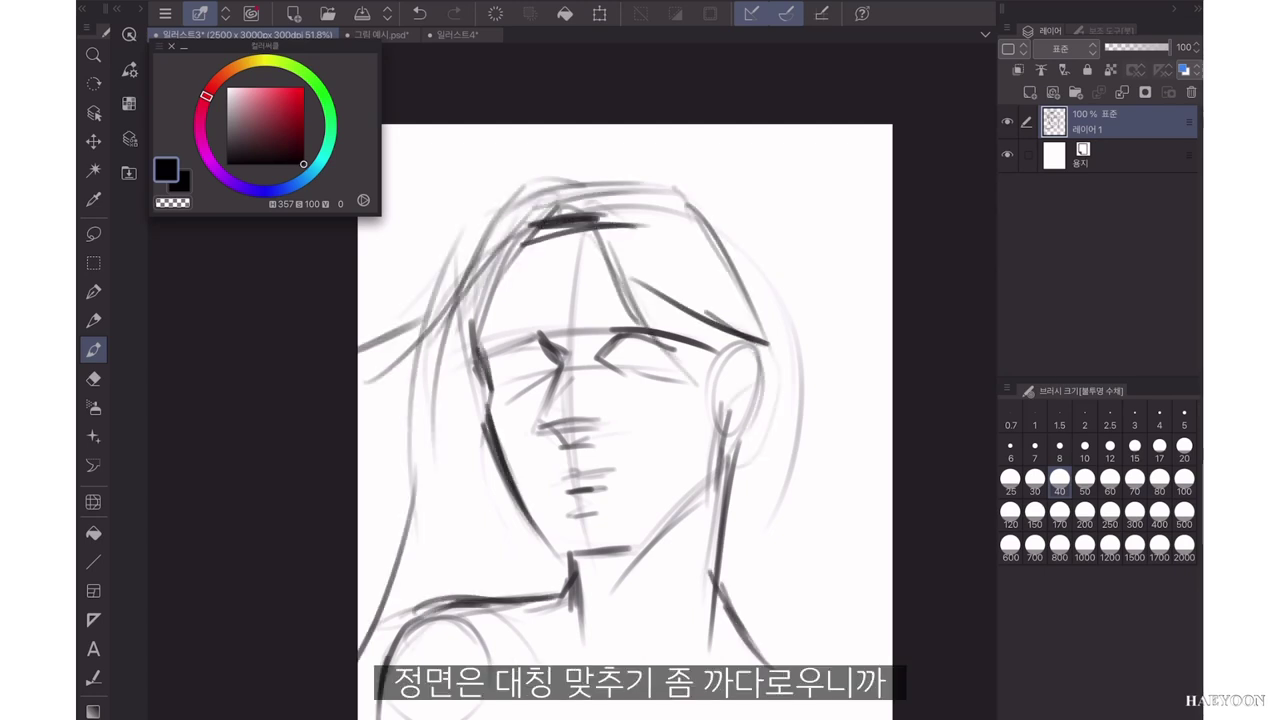
Add hair strands over the crown and long strands falling behind the ear past the neck.
left_click_drag(750, 338, 746, 434)
left_click_drag(682, 169, 780, 302)
left_click_drag(651, 126, 554, 180)
left_click_drag(760, 320, 762, 590)
left_click_drag(768, 430, 700, 684)
left_click_drag(768, 395, 813, 598)
left_click_drag(820, 480, 864, 718)
left_click_drag(790, 536, 852, 718)
left_click_drag(720, 562, 744, 668)
Sketch the shoulder and upper arm lines and reinforce the chin and jaw up to the ear.
left_click_drag(419, 584, 494, 600)
left_click_drag(492, 602, 543, 718)
left_click_drag(547, 691, 598, 718)
scroll(640, 420, "down", 1)
left_click_drag(588, 540, 650, 536)
left_click_drag(648, 533, 722, 487)
left_click_drag(728, 440, 721, 487)
Sketch the ear's outer and inner shape with guidelines across from the eye and nose.
left_click_drag(755, 370, 732, 430)
left_click_drag(750, 368, 742, 440)
left_click_drag(590, 375, 780, 386)
left_click_drag(690, 352, 776, 368)
left_click_drag(678, 433, 728, 437)
left_click_drag(750, 382, 740, 449)
Add long hair strands beside the cheek and down along the neck.
scroll(646, 420, "up", 1)
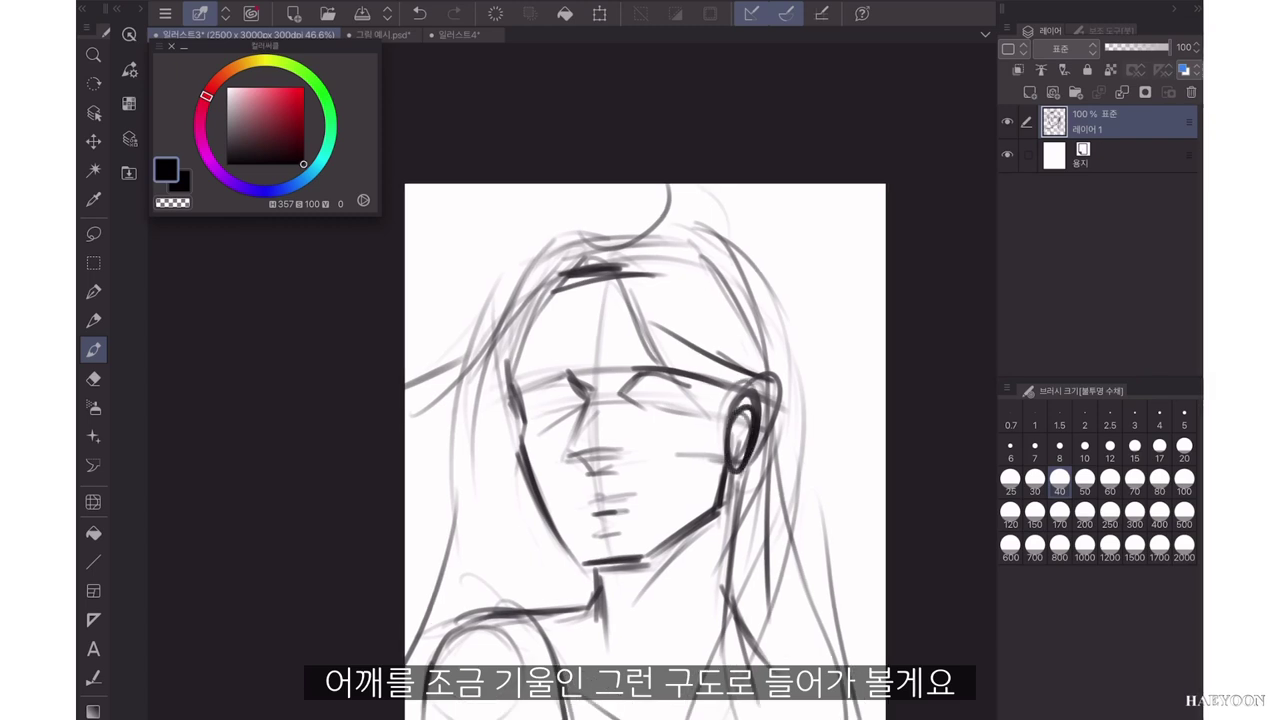
left_click_drag(497, 345, 403, 552)
left_click_drag(490, 445, 403, 525)
left_click_drag(722, 514, 678, 662)
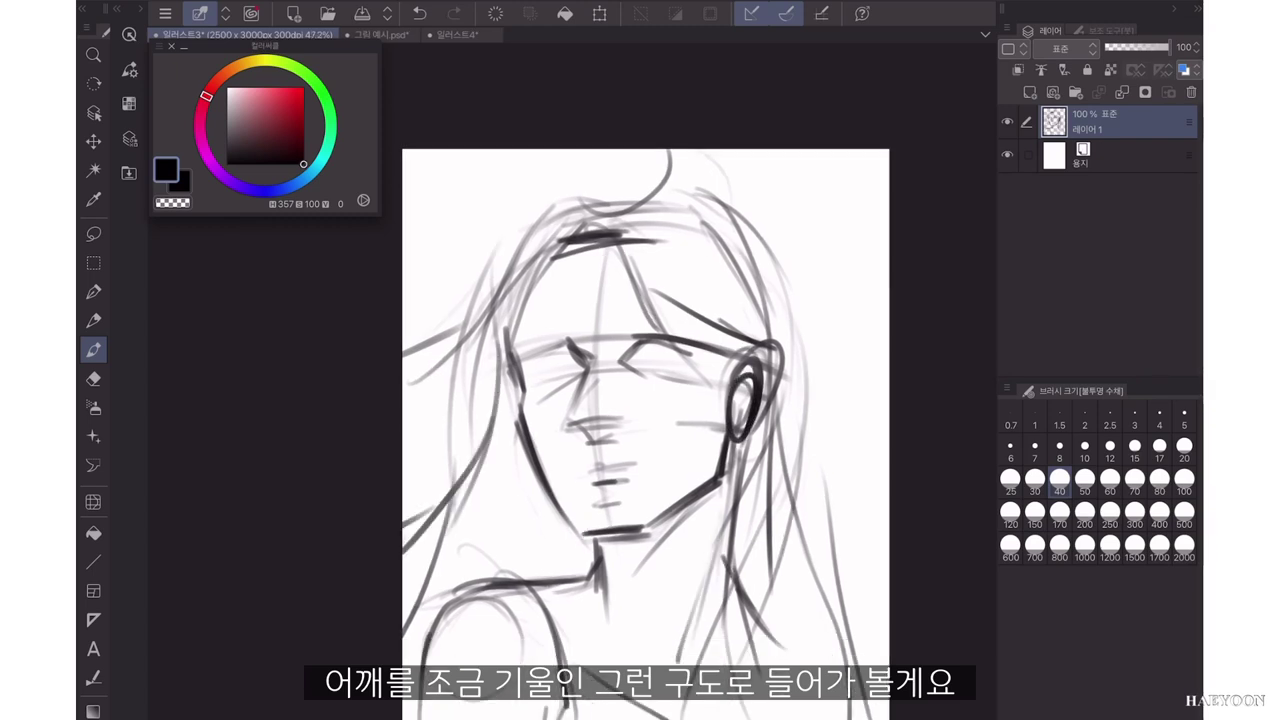
Darken the cheek and chin lines and mark the eyebrows on the rough face sketch.
left_click_drag(534, 456, 584, 526)
left_click_drag(578, 526, 648, 528)
left_click_drag(528, 333, 576, 340)
left_click_drag(630, 338, 697, 325)
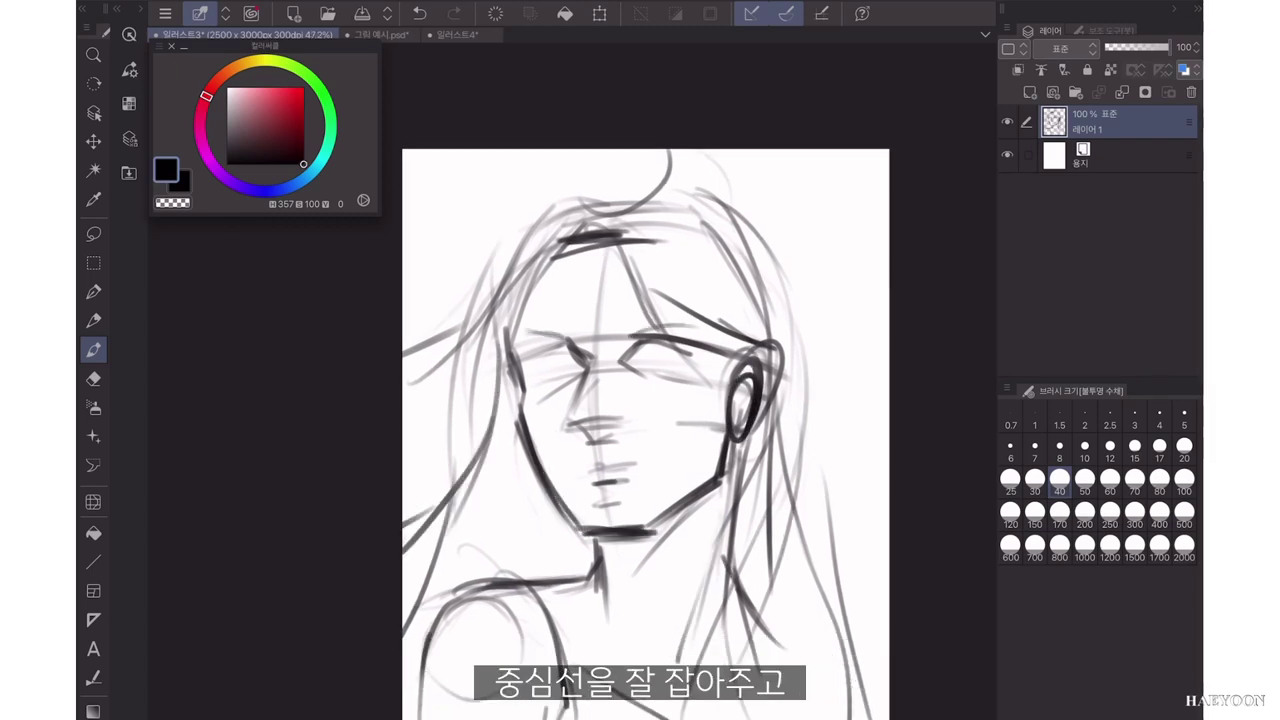
left_click_drag(646, 420, 656, 415)
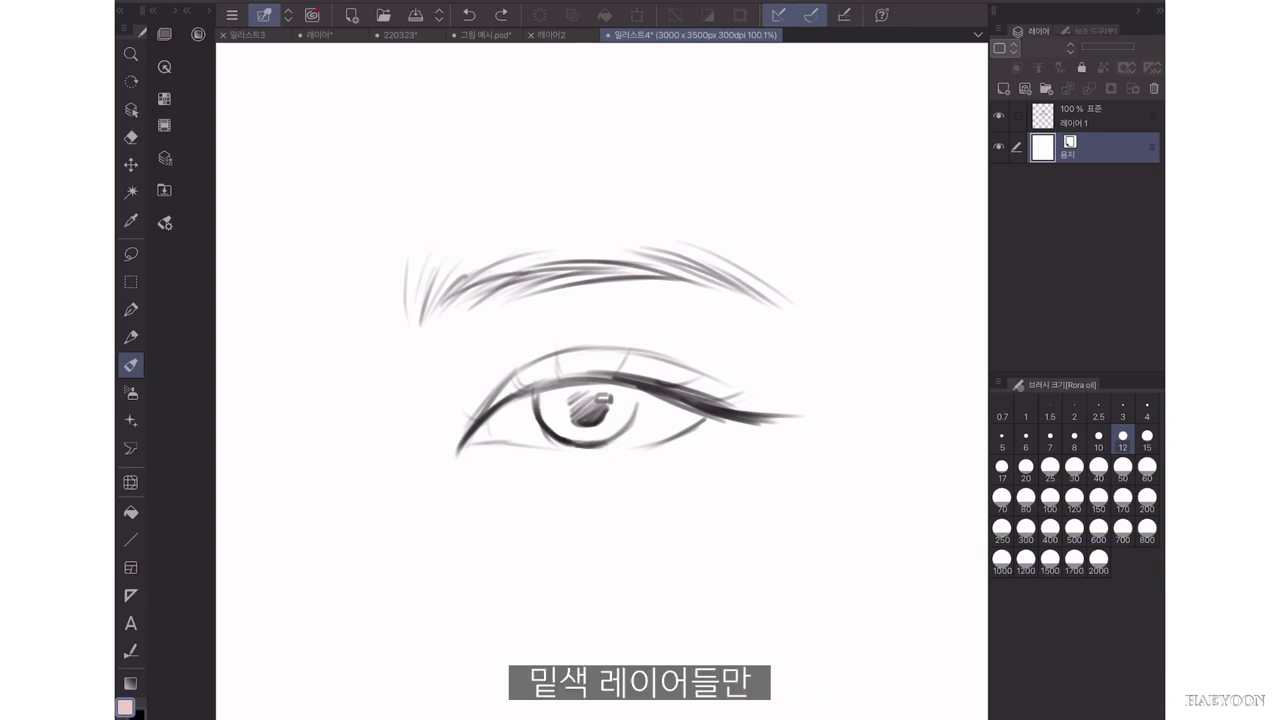
Add three layers between the paper and the eye sketch layer, and rename the lowest one 얼굴.
left_click(1003, 89)
left_click(1003, 89)
left_click(1003, 89)
left_click(1095, 210)
double_click(1075, 217)
key("BackSpace")
key("BackSpace")
key("BackSpace")
key("BackSpace")
key("BackSpace")
type("얼굴")
key("Return")
Rename the middle new layer 속눈썹 and the one above it 눈썹.
double_click(1075, 186)
type("속눈썹")
key("Return")
double_click(1075, 154)
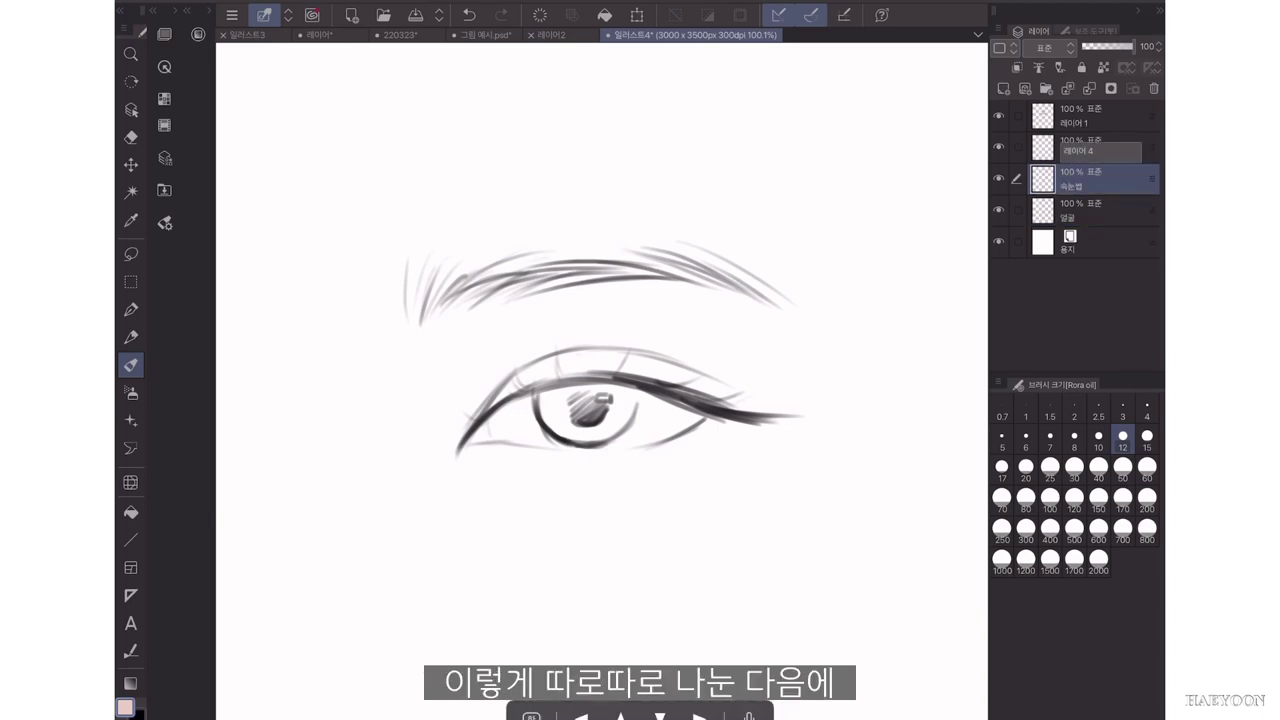
key("Return")
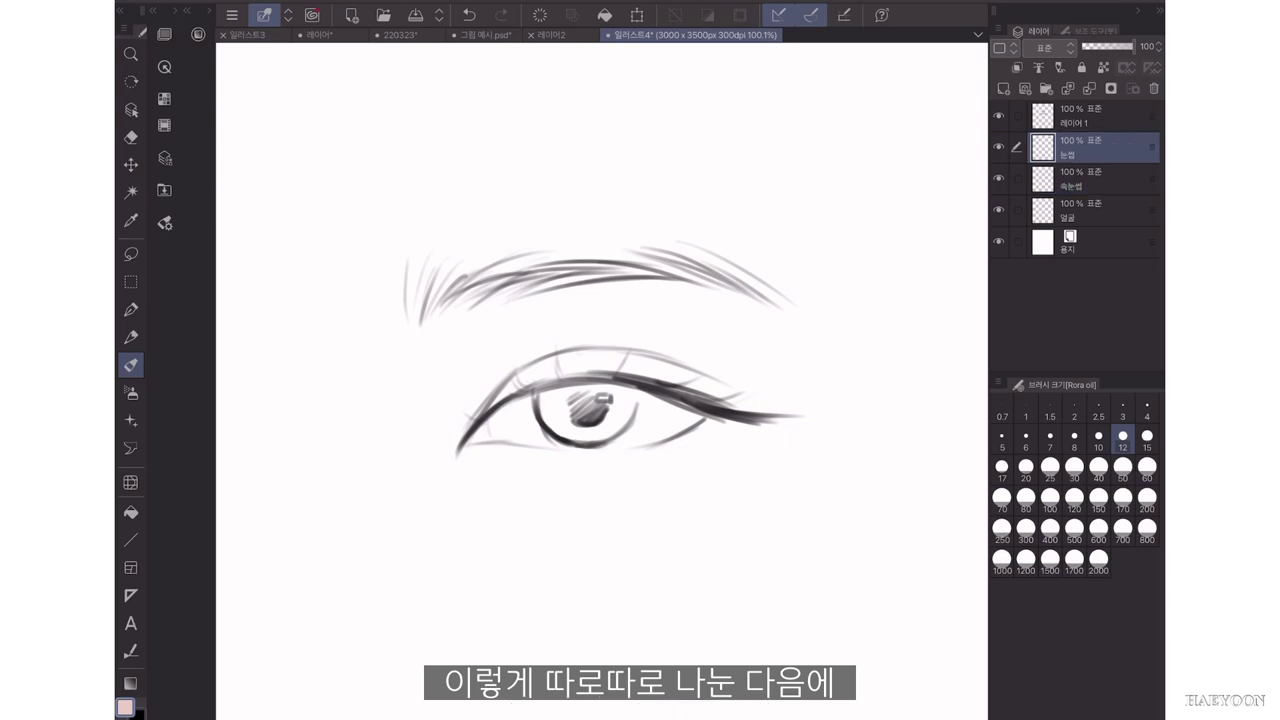
Paint the skin base and shading around the eye and brow on the 얼굴 layer with the opaque watercolor brush.
left_click(1095, 210)
left_click(1074, 501)
left_click(131, 365)
mouse_move(379, 312)
left_mouse_down()
mouse_move(661, 209)
mouse_move(440, 512)
mouse_move(522, 604)
left_mouse_up()
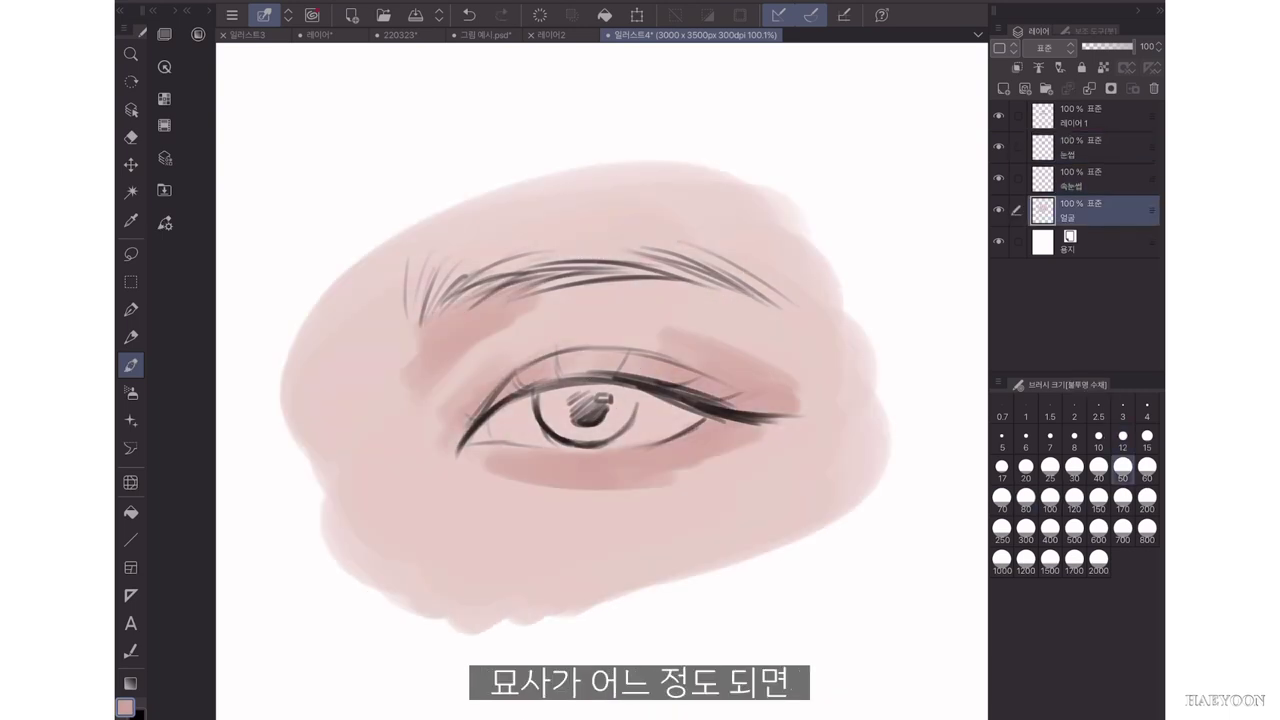
left_click_drag(522, 306, 590, 293)
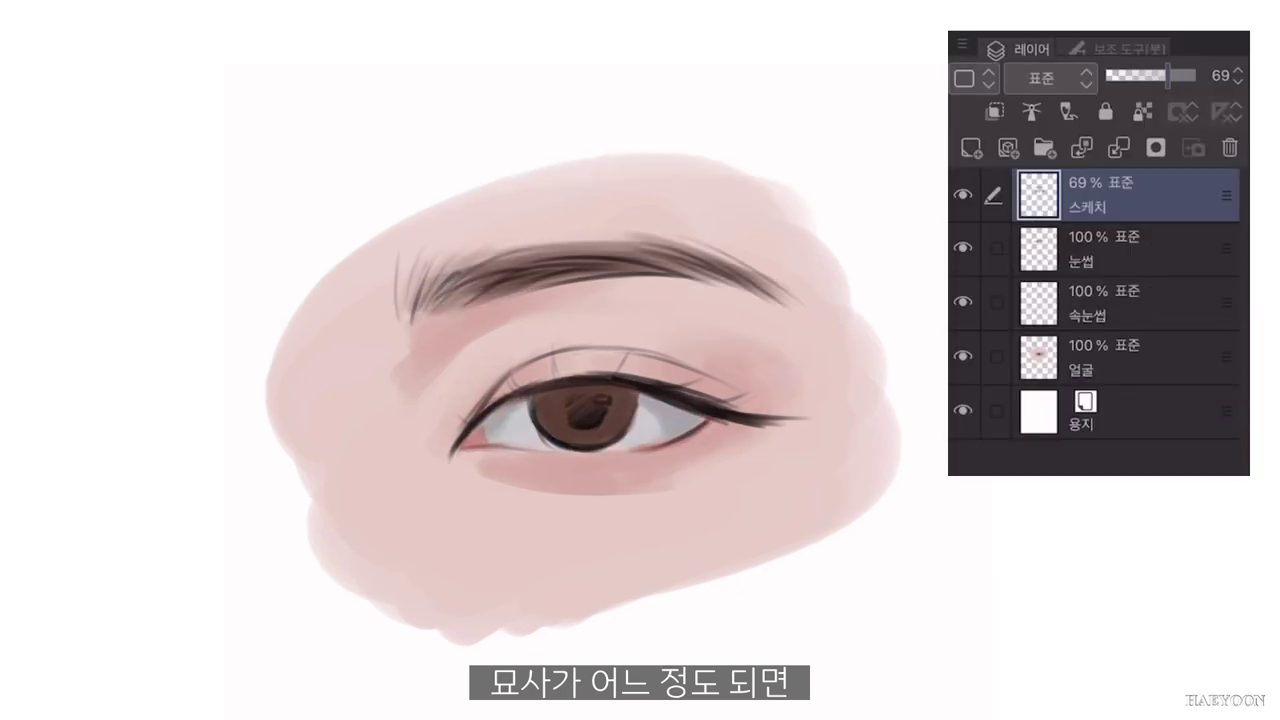
Lower the 스케치 layer's opacity to 22% and select the 얼굴 layer.
mouse_move(1117, 46)
left_mouse_down()
mouse_move(1104, 46)
mouse_move(1128, 75)
left_mouse_up()
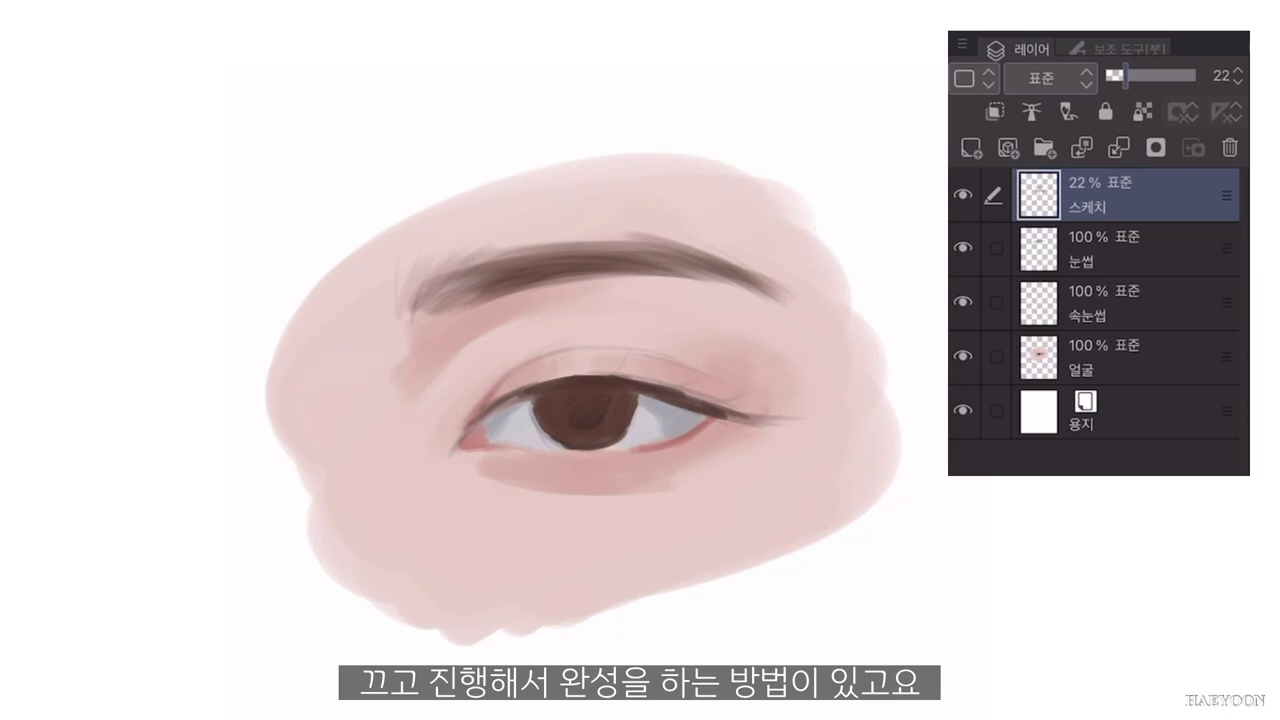
left_click(1130, 357)
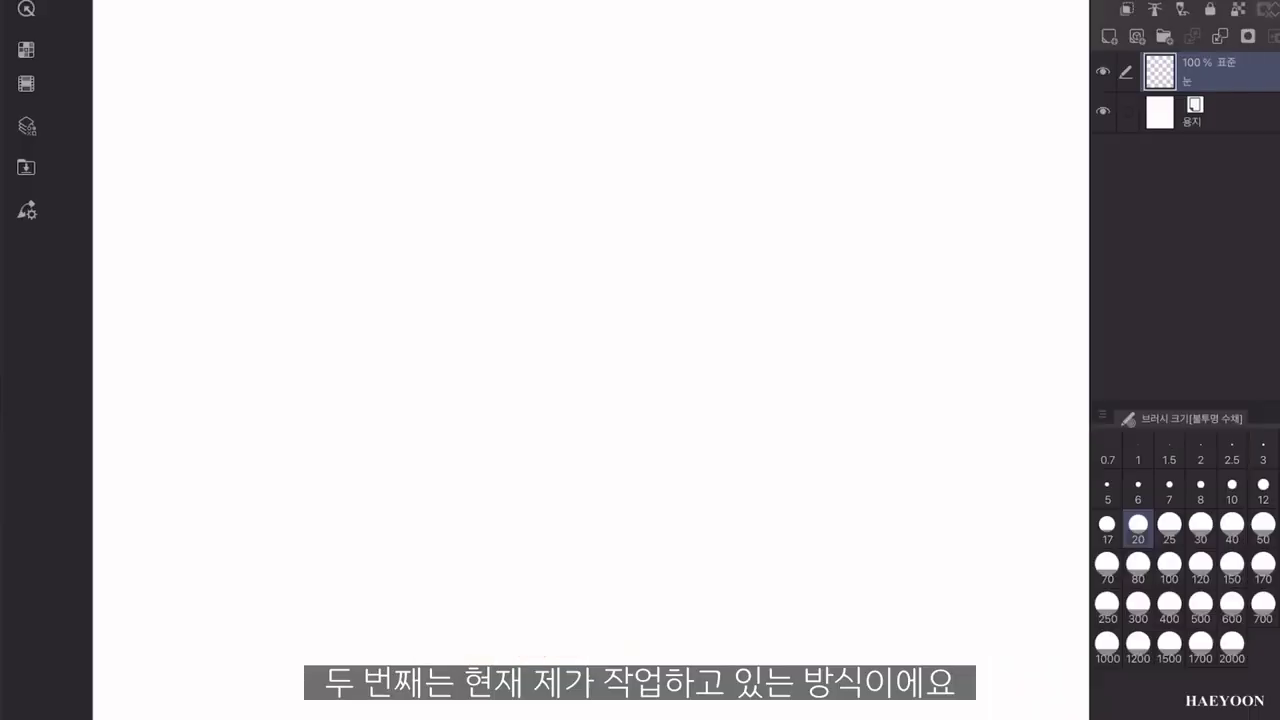
Sketch the eye's outline, lid crease, eyeliner and iris on the 눈 layer with the opaque watercolor brush at size 20.
mouse_move(465, 405)
left_mouse_down()
mouse_move(516, 349)
mouse_move(744, 363)
left_mouse_up()
mouse_move(456, 437)
left_mouse_down()
mouse_move(566, 355)
mouse_move(748, 384)
left_mouse_up()
left_click_drag(594, 354, 790, 403)
left_click_drag(456, 436, 542, 366)
left_click_drag(716, 386, 819, 396)
left_click_drag(466, 426, 566, 432)
left_click_drag(538, 368, 618, 428)
left_click_drag(645, 382, 580, 428)
left_click_drag(602, 374, 620, 380)
left_click_drag(577, 399, 612, 400)
Add a layer named 눈썹 and sketch the eyebrow hairs on it above the eye.
left_click(1104, 40)
double_click(1190, 84)
type("눈썹")
key("Return")
left_click_drag(462, 280, 566, 245)
mouse_move(416, 300)
left_mouse_down()
mouse_move(668, 235)
mouse_move(798, 280)
left_mouse_up()
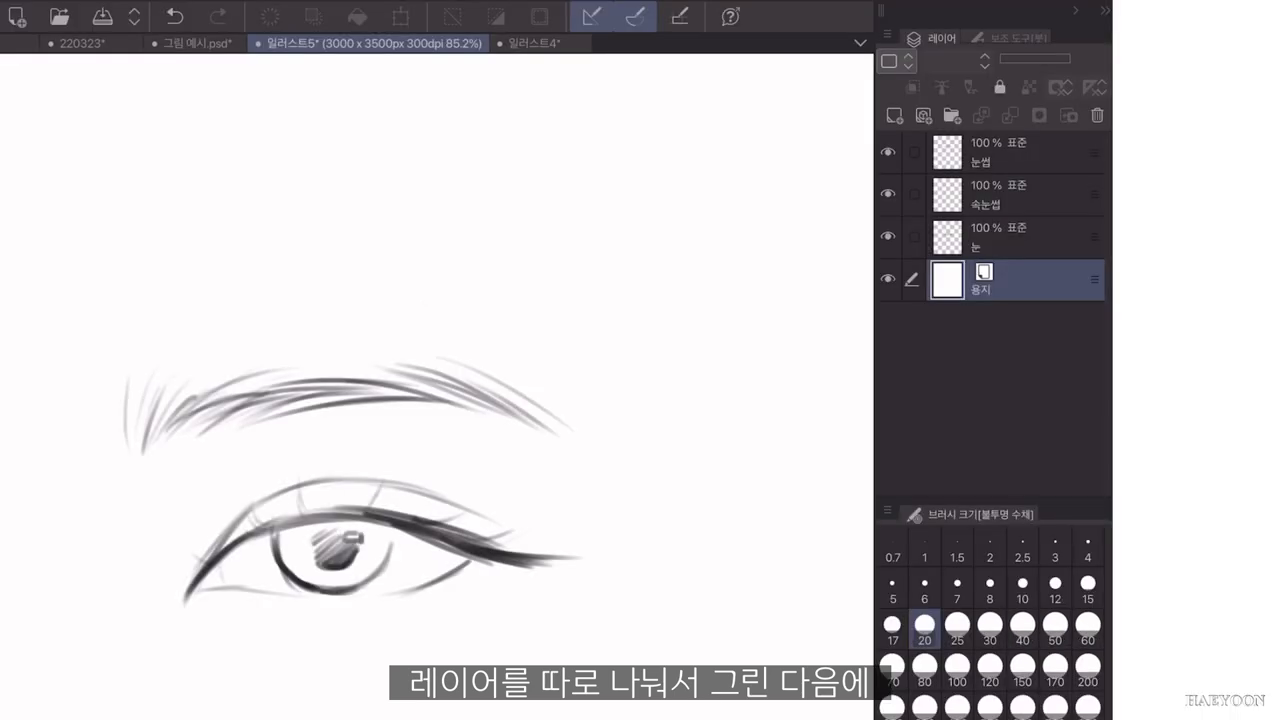
Add a new layer beneath each of the 눈, 속눈썹 and 눈썹 sketch layers, and select 레이어 1.
left_click(1104, 40)
left_click(1030, 237)
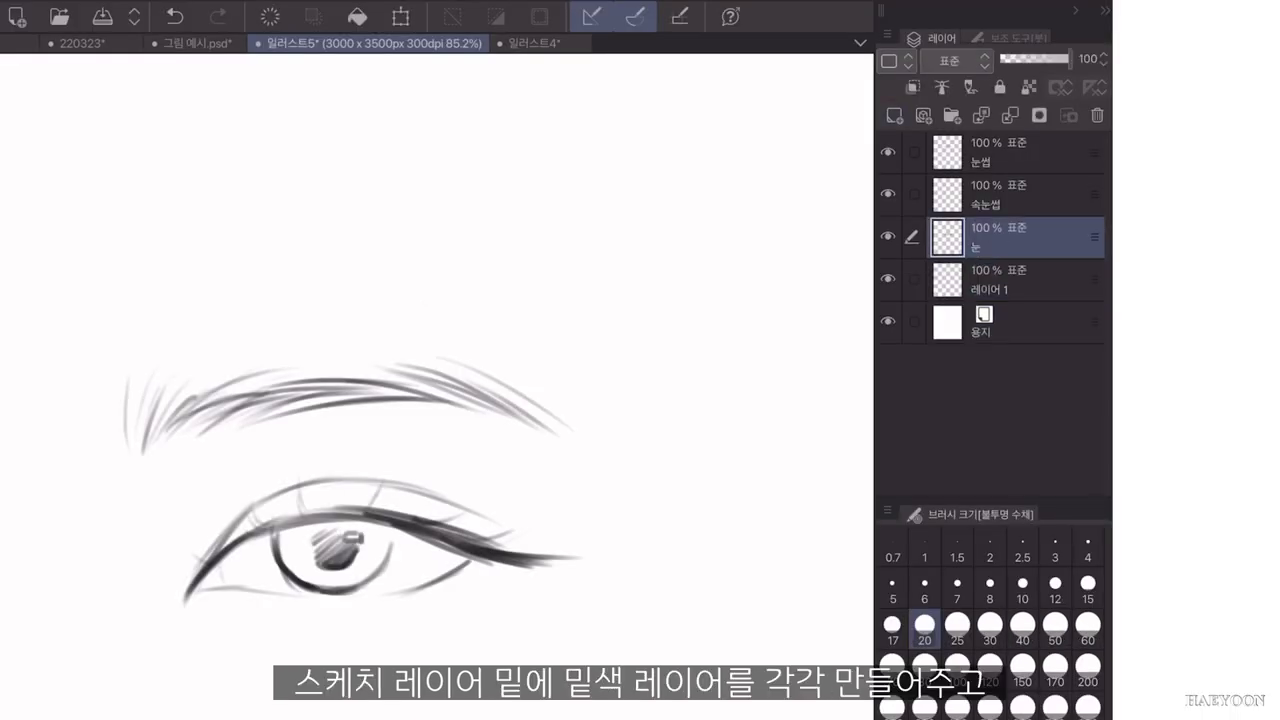
left_click(895, 116)
left_click(1030, 195)
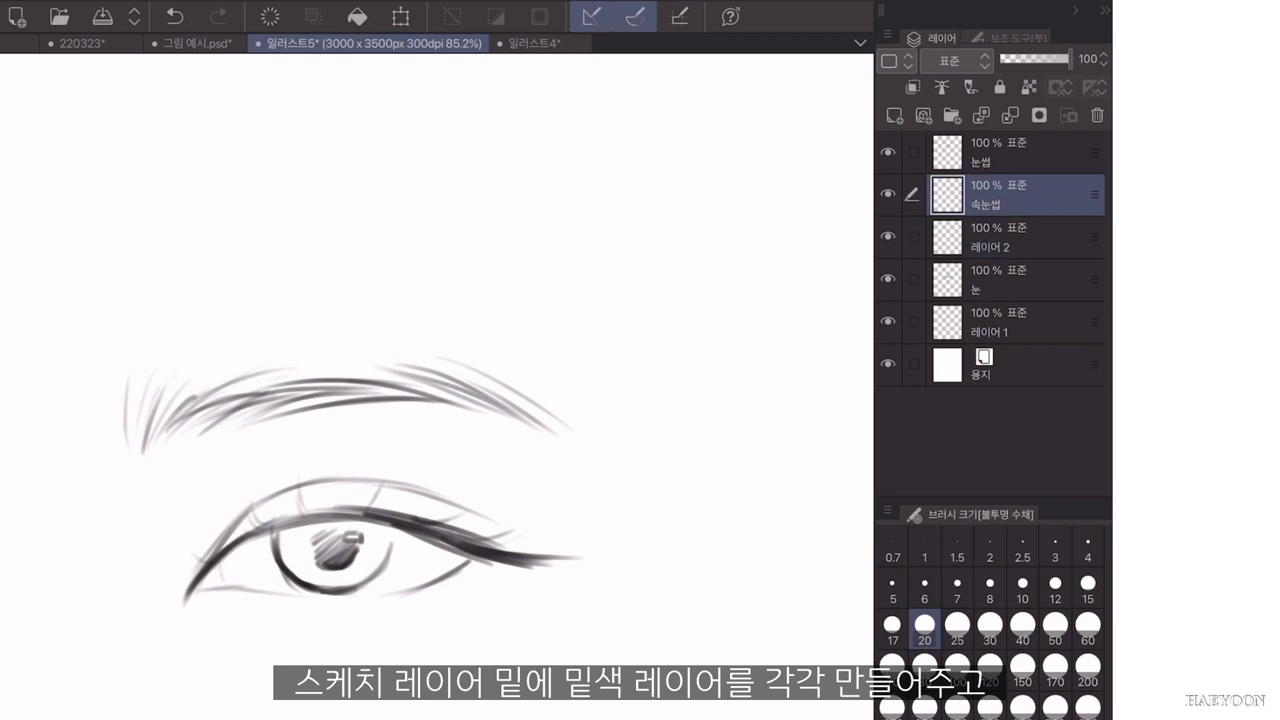
key("ctrl+shift+n")
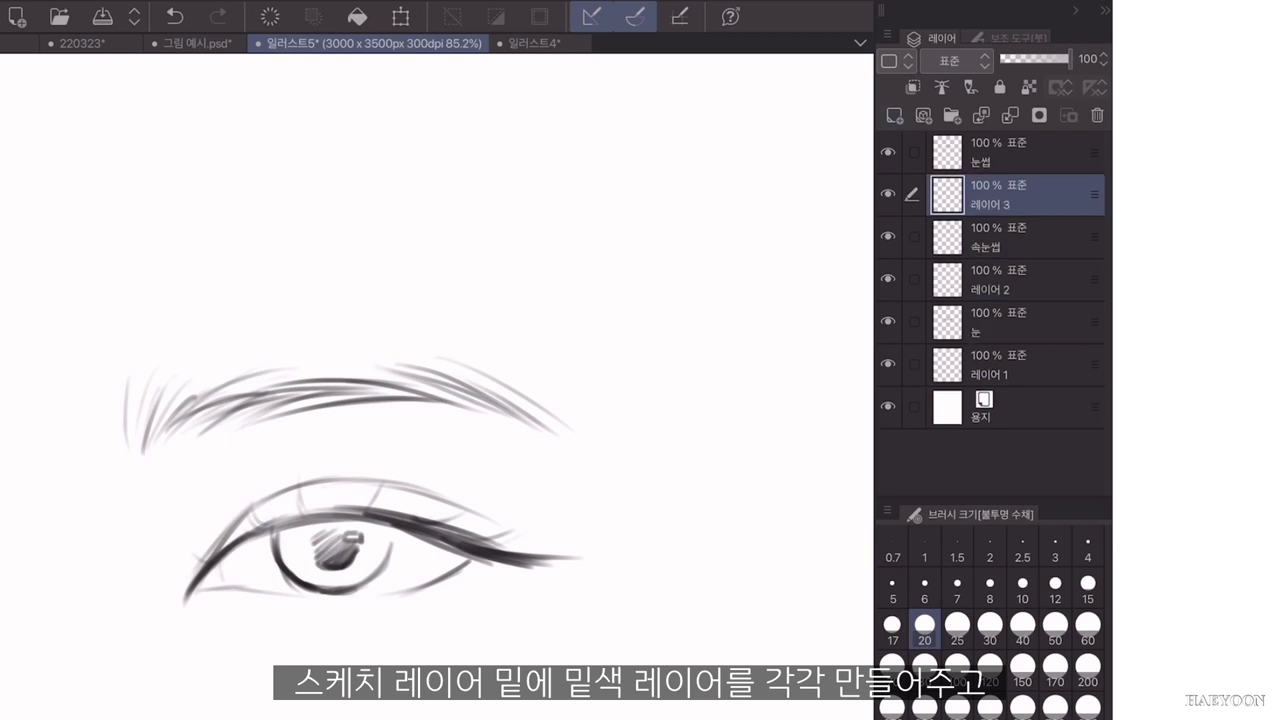
left_click(1030, 365)
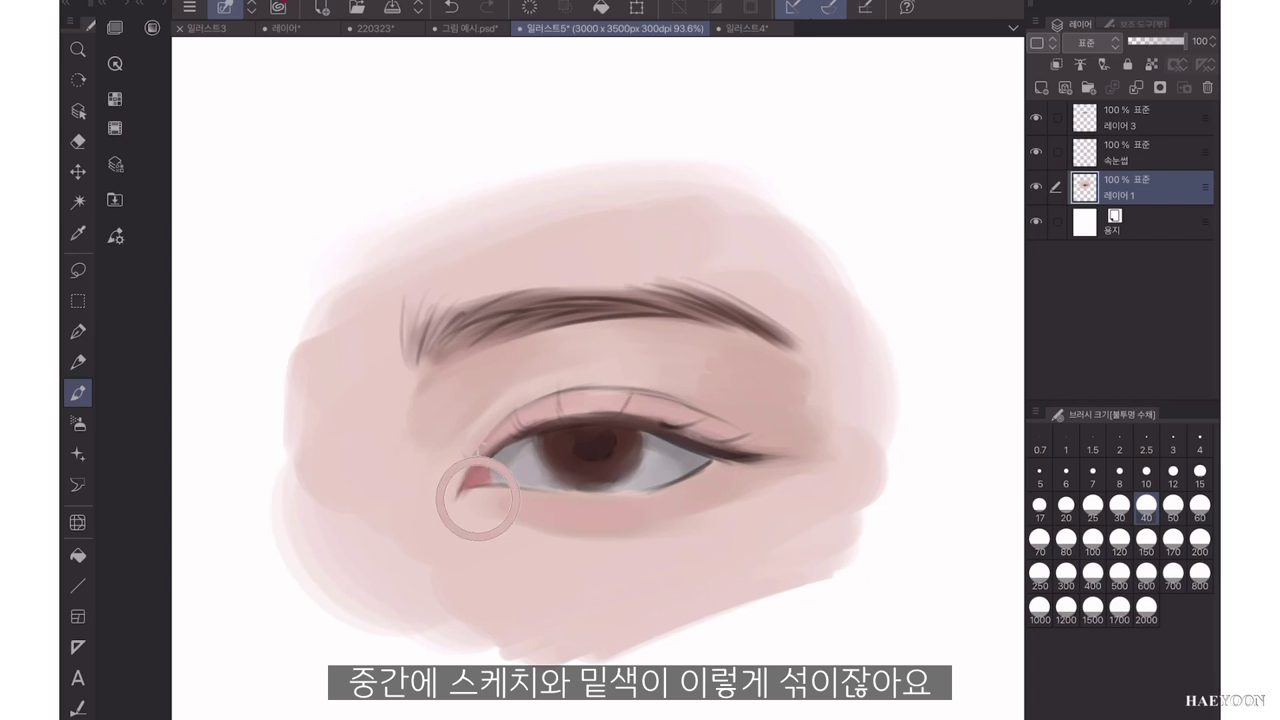
Refine the eye's inner corner and lower lid line on 레이어 1 with brush sizes 17 and 30.
left_click(1039, 508)
left_click_drag(488, 481, 515, 485)
left_click(1119, 508)
left_click_drag(716, 464, 610, 493)
left_click_drag(698, 484, 658, 496)
left_click(721, 456)
Smooth the upper eyelid and its crease on 레이어 1 with a size 17 brush, and set the brush size to 25.
mouse_move(530, 404)
left_mouse_down()
mouse_move(660, 392)
mouse_move(694, 408)
left_mouse_up()
left_click(594, 161)
left_click(1039, 508)
mouse_move(602, 391)
left_mouse_down()
mouse_move(710, 410)
mouse_move(750, 440)
left_mouse_up()
left_click(1092, 508)
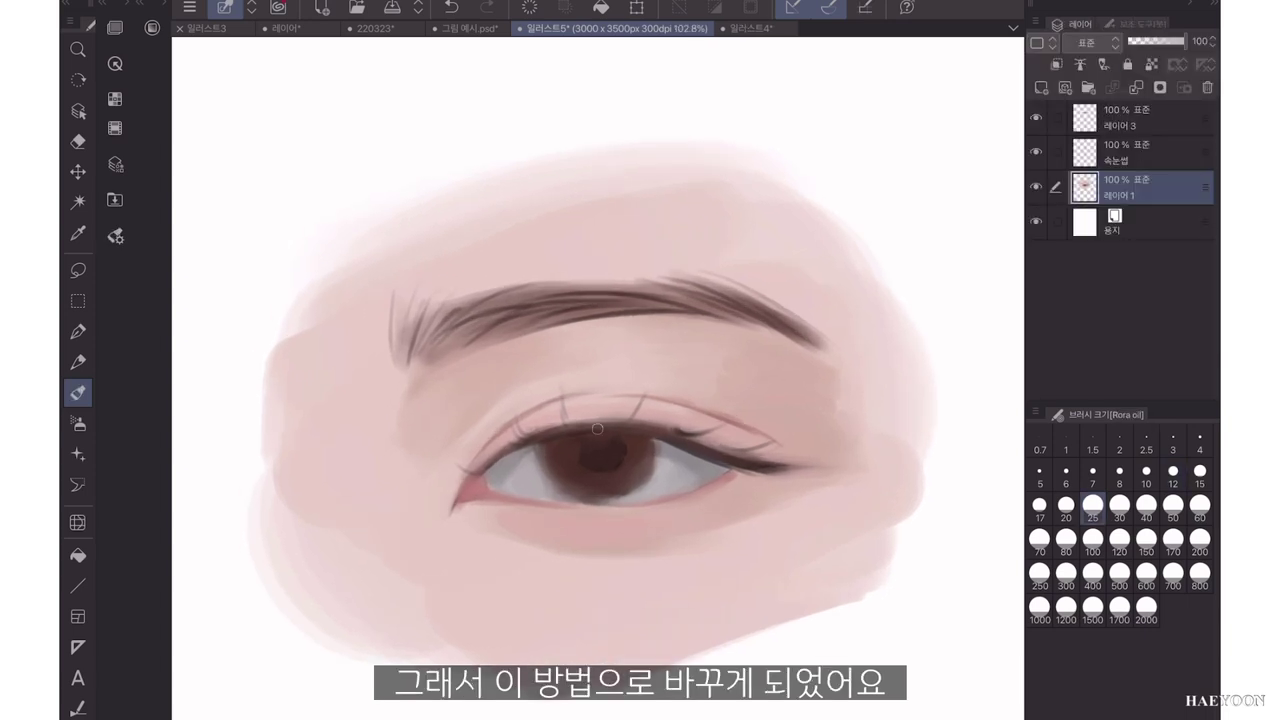
Blend the front and middle of the eyebrow on 레이어 3 with the Rora oil brush at size 60.
key("bracketright")
key("bracketright")
key("bracketright")
left_click(1066, 577)
left_click(1200, 508)
left_click(1140, 118)
mouse_move(486, 340)
left_mouse_down()
mouse_move(560, 317)
mouse_move(708, 308)
left_mouse_up()
left_click_drag(455, 326, 592, 286)
mouse_move(570, 304)
left_mouse_down()
mouse_move(708, 296)
mouse_move(790, 310)
left_mouse_up()
Soften the eyebrow's upper edge and tail on 레이어 3, and reduce the brush size to 30.
left_click_drag(774, 306, 840, 350)
left_click_drag(724, 276, 802, 314)
left_click_drag(774, 306, 838, 348)
key("bracketleft")
key("bracketleft")
key("bracketleft")
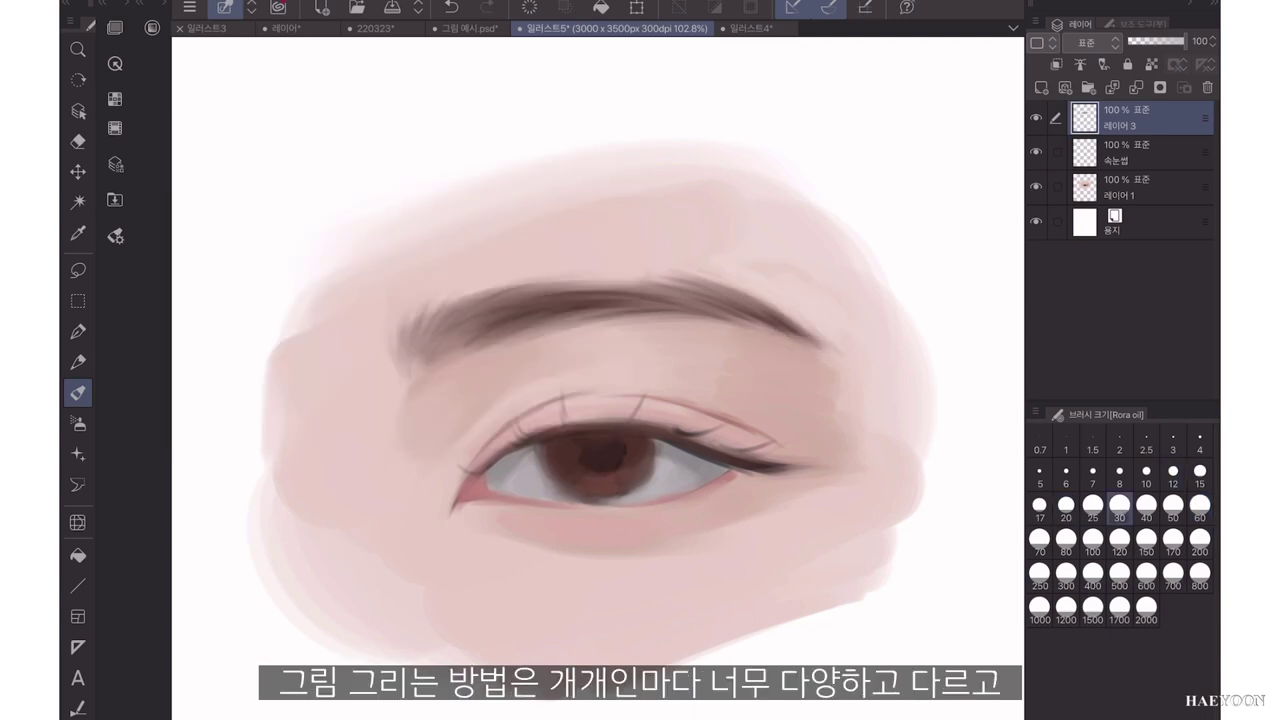
Paint upper eyelashes on the 속눈썹 layer with the Rora oil brush at size 12.
scroll(600, 420, "up", 1)
key("bracketright")
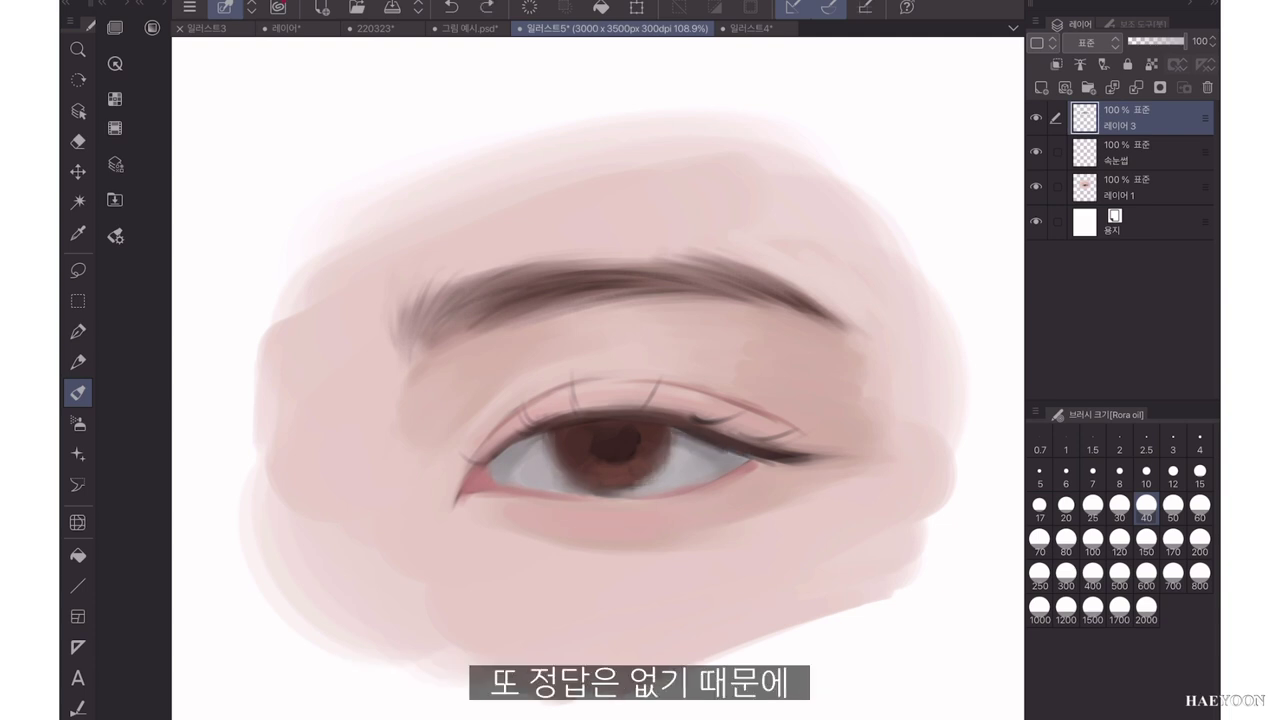
scroll(600, 420, "down", 3)
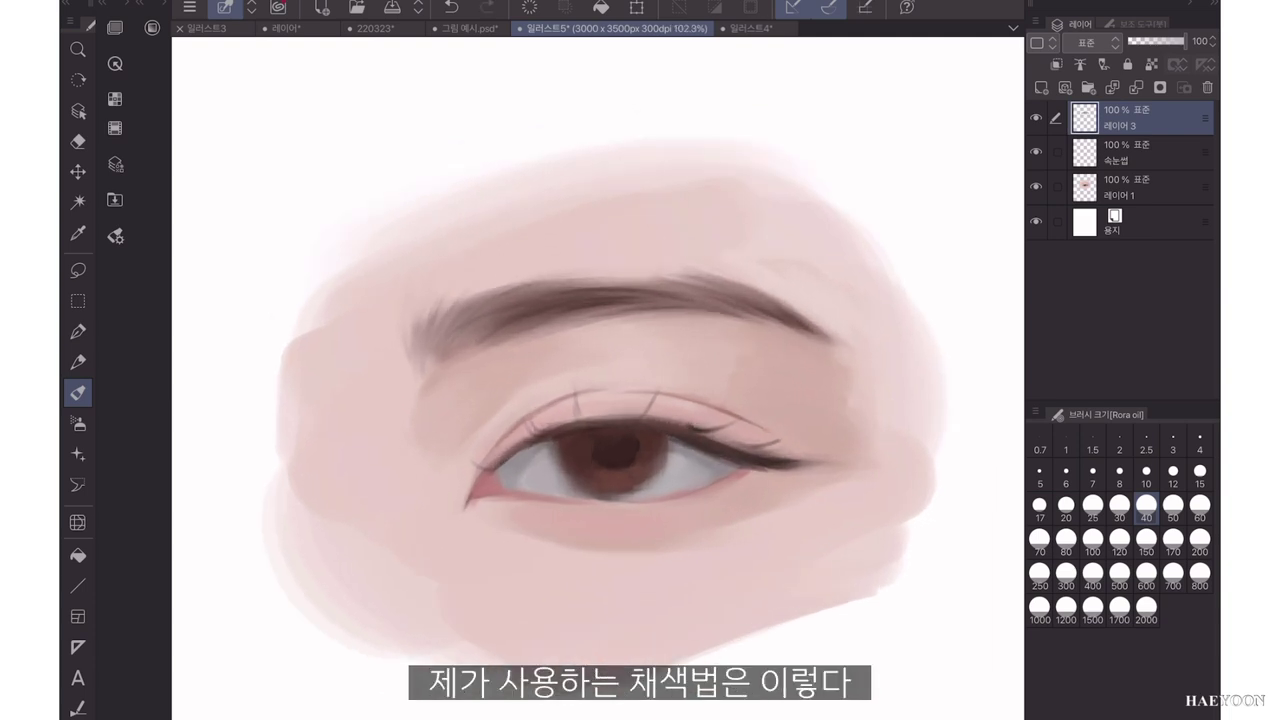
left_click(1173, 470)
left_click(1140, 152)
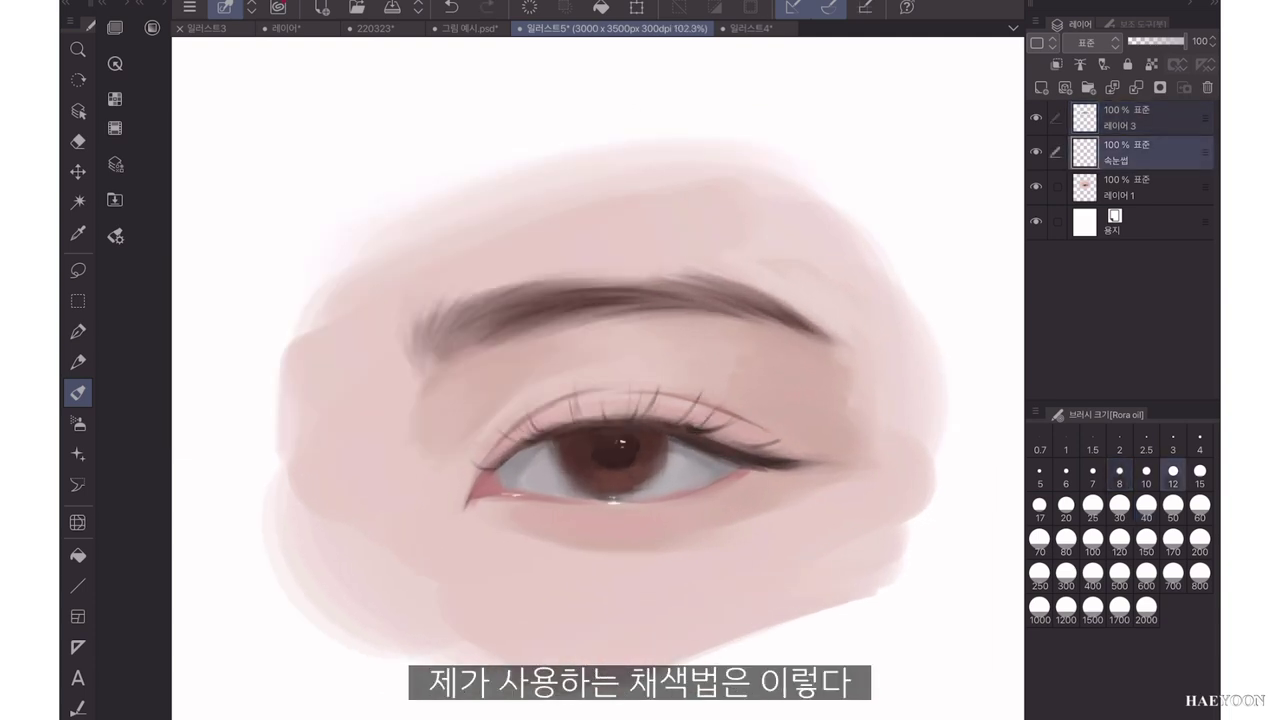
left_click_drag(724, 441, 763, 437)
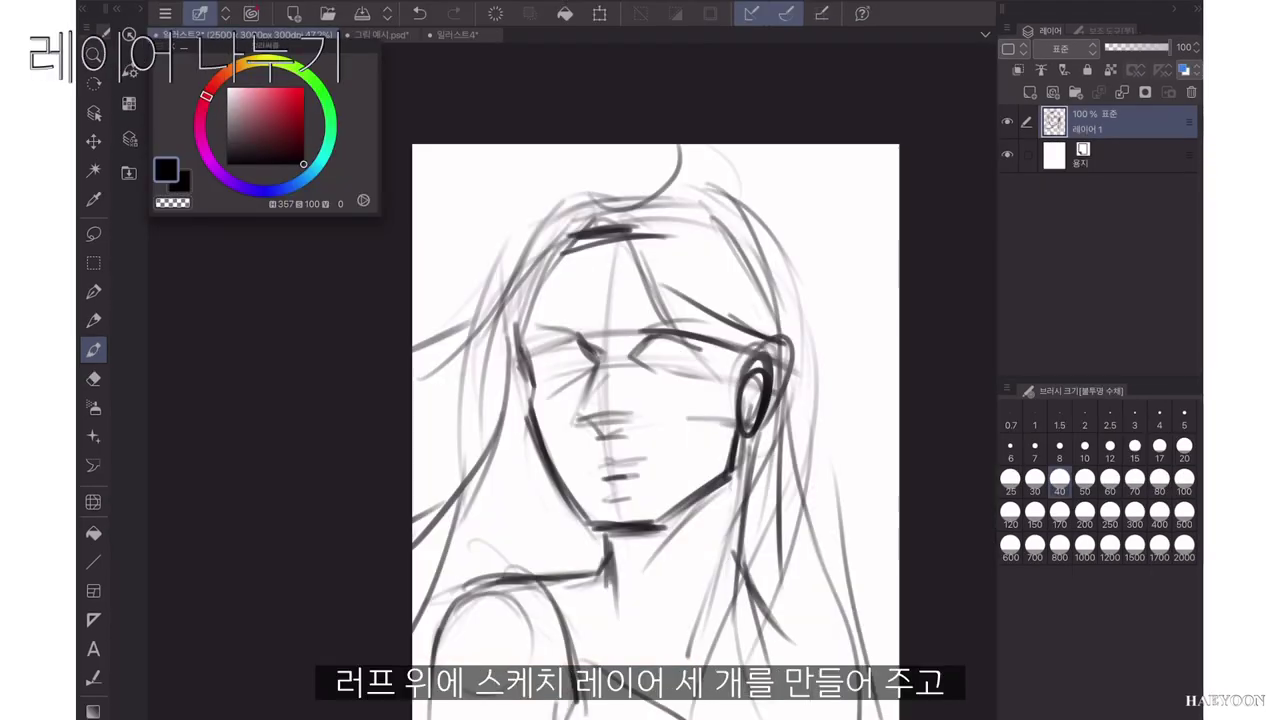
Add three new empty layers above the rough sketch layer 레이어 1.
left_click(1030, 92)
left_click(1030, 92)
left_click(1030, 92)
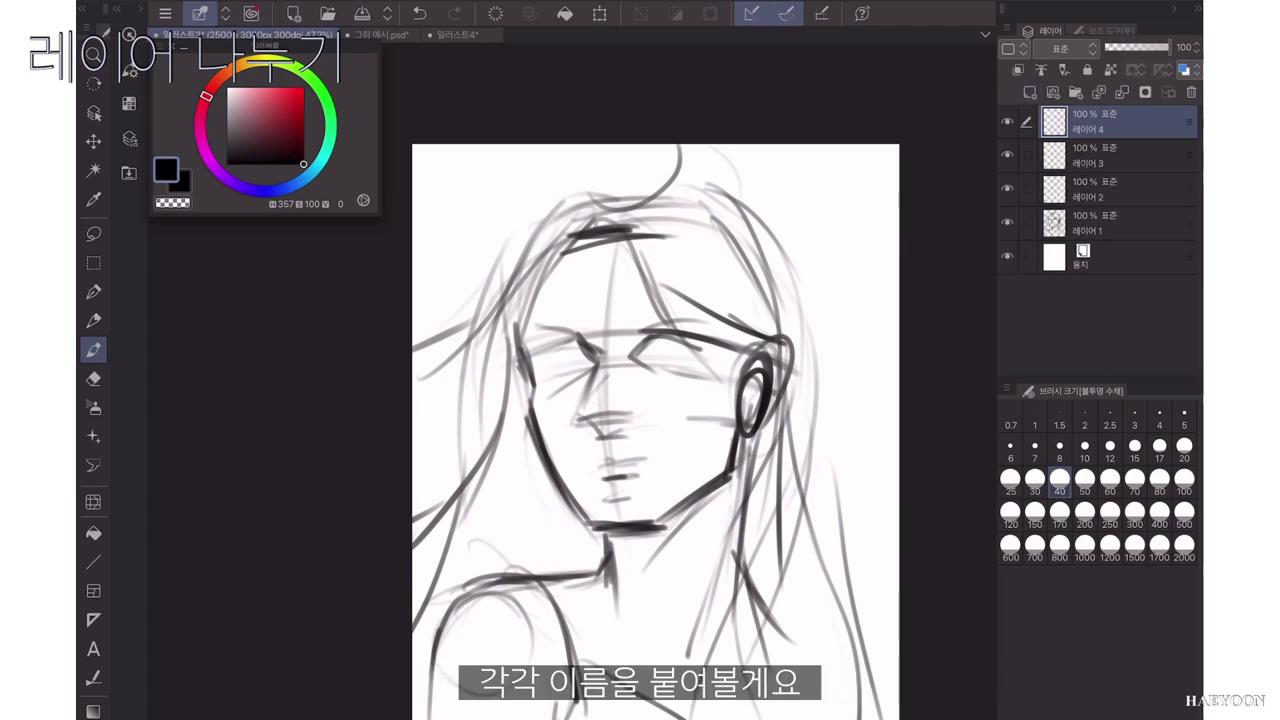
Rename the three new layers, from the uppermost down, as 옷, 머리 and 얼굴.
double_click(1088, 129)
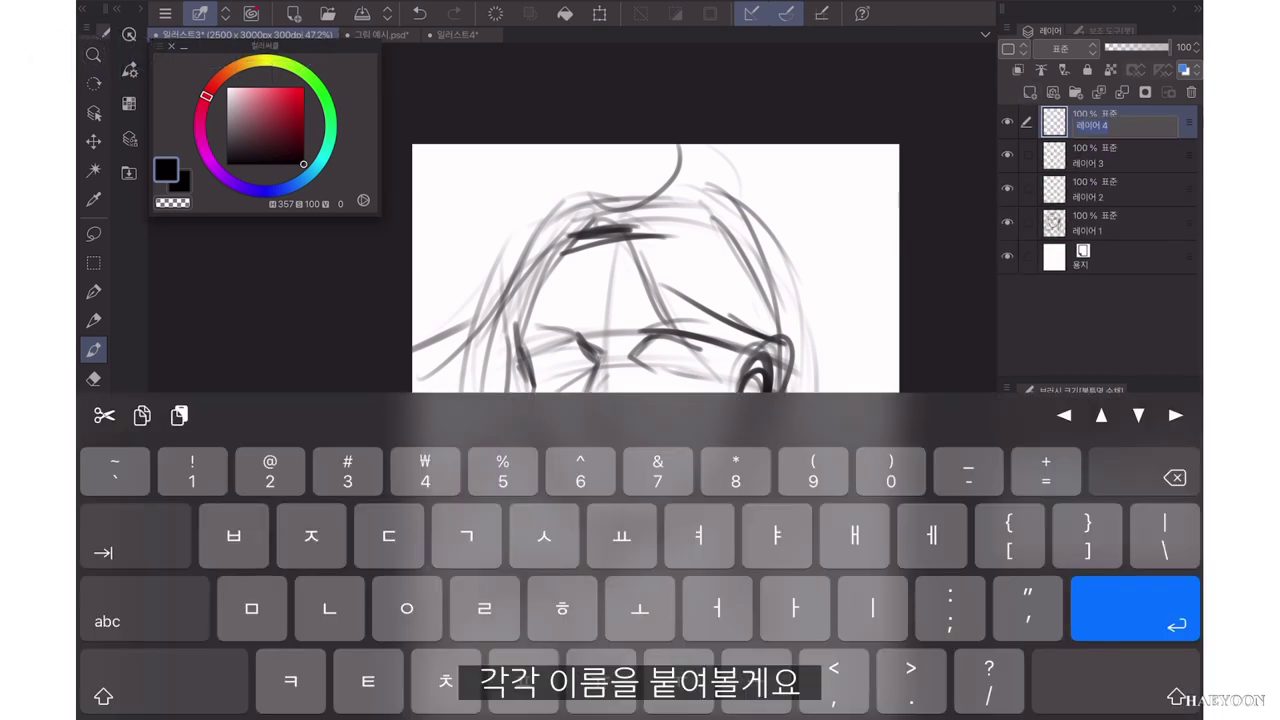
type("옷")
key("Return")
double_click(1088, 163)
type("머리")
key("Return")
double_click(1088, 197)
type("얼굴")
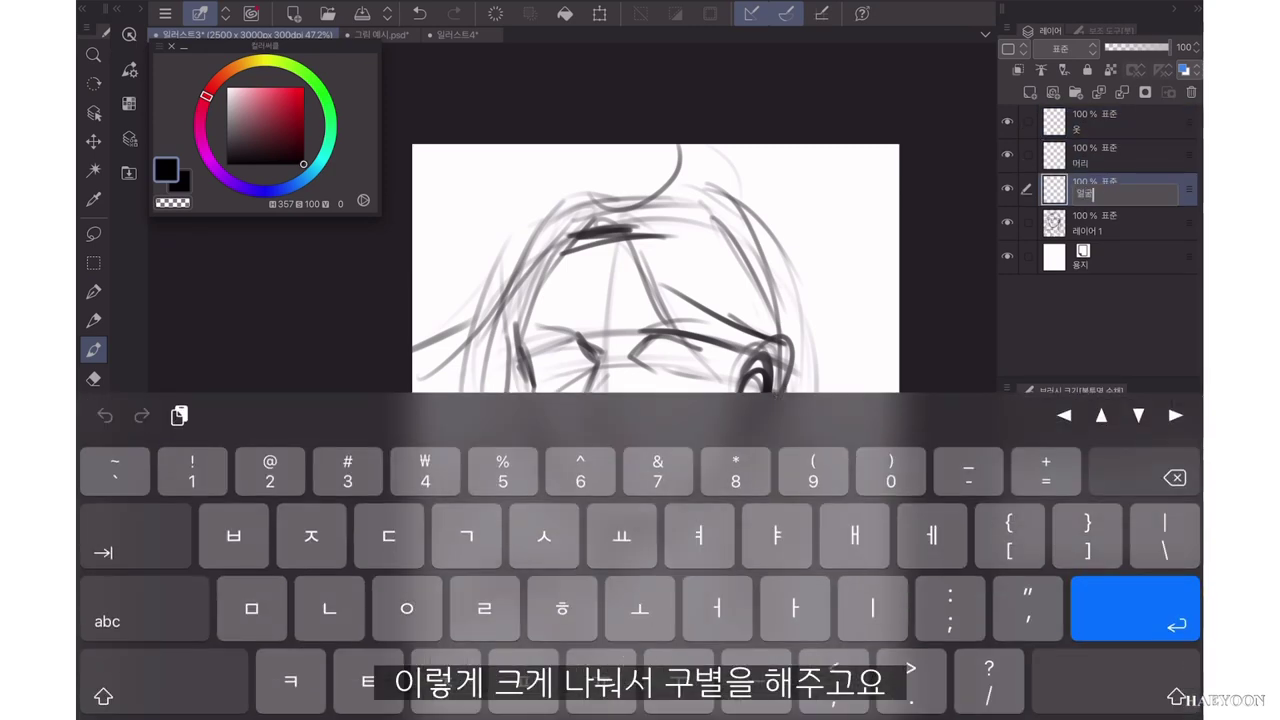
key("Return")
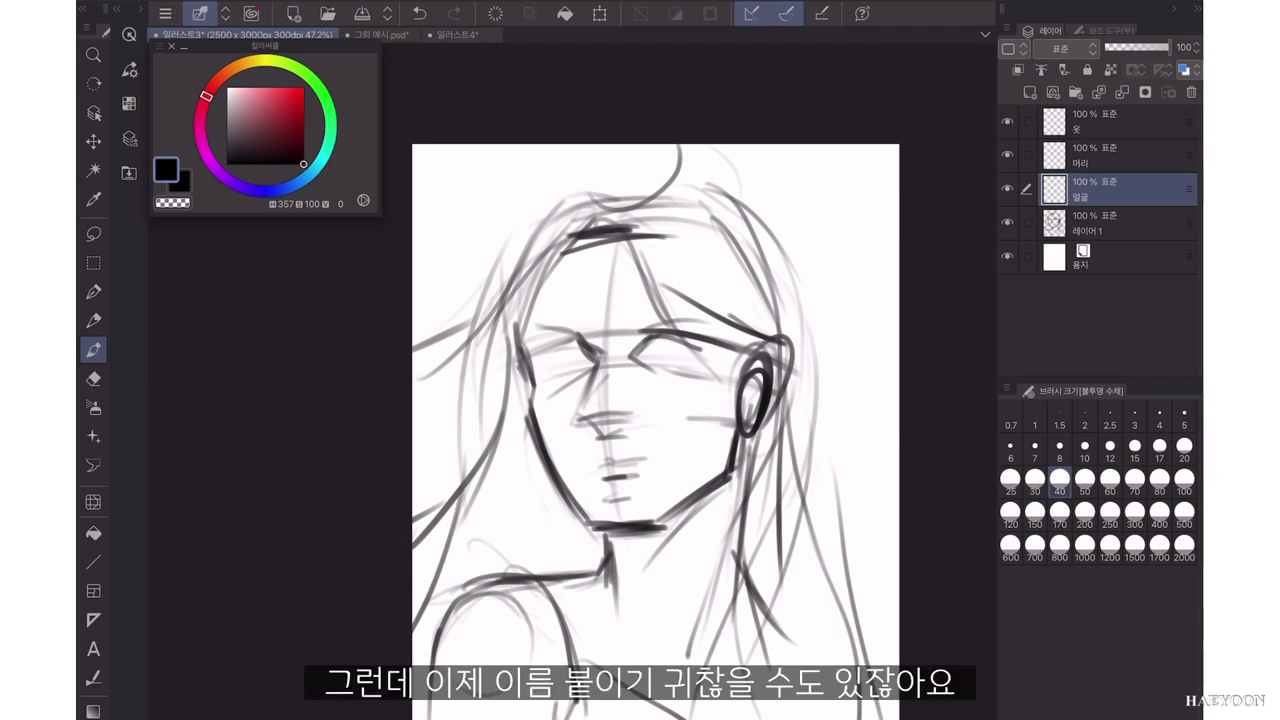
Assign palette colours to the sketch layers: red for 옷, orange for 머리 and yellow for 얼굴.
left_click(1124, 122)
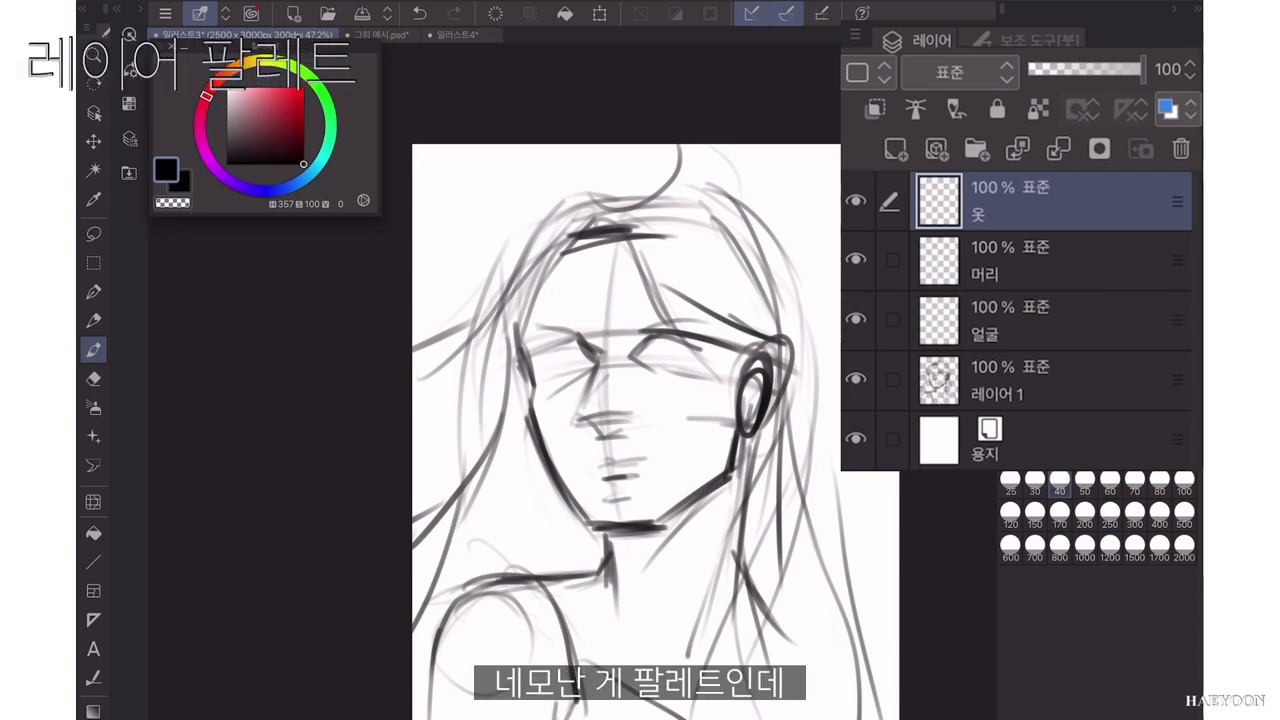
left_click(857, 72)
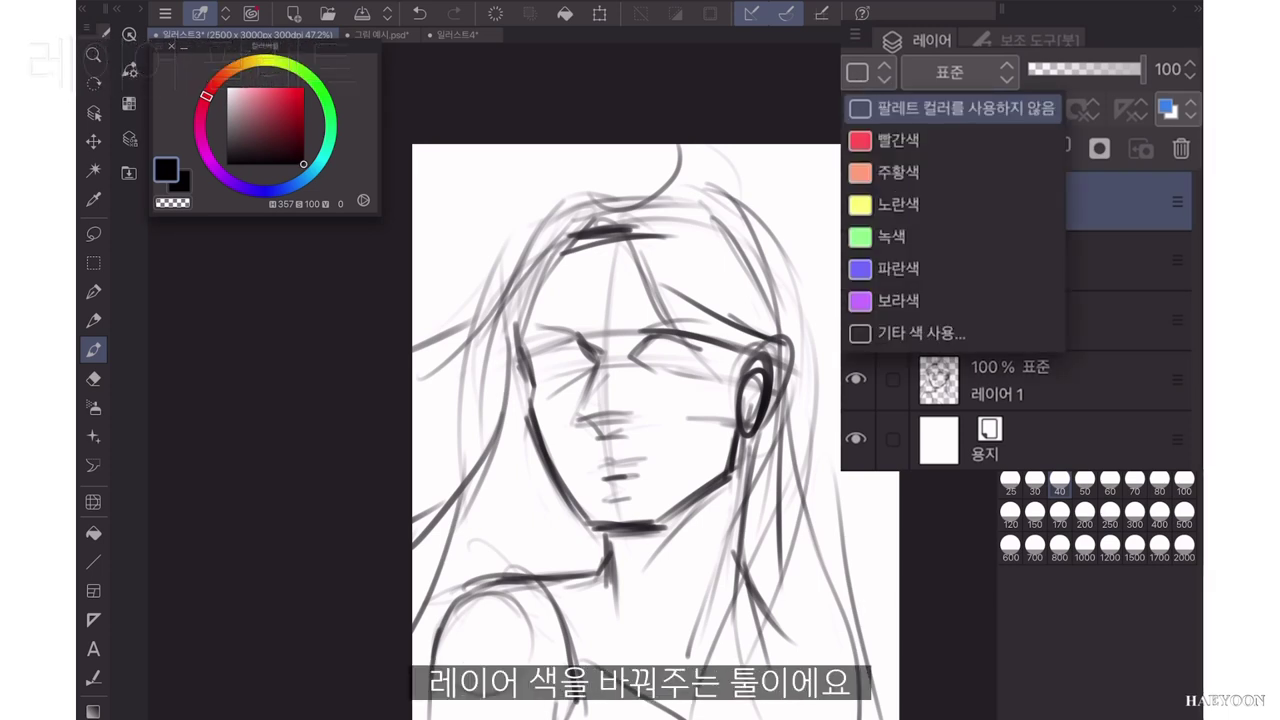
left_click(860, 140)
left_click(1070, 260)
left_click(868, 72)
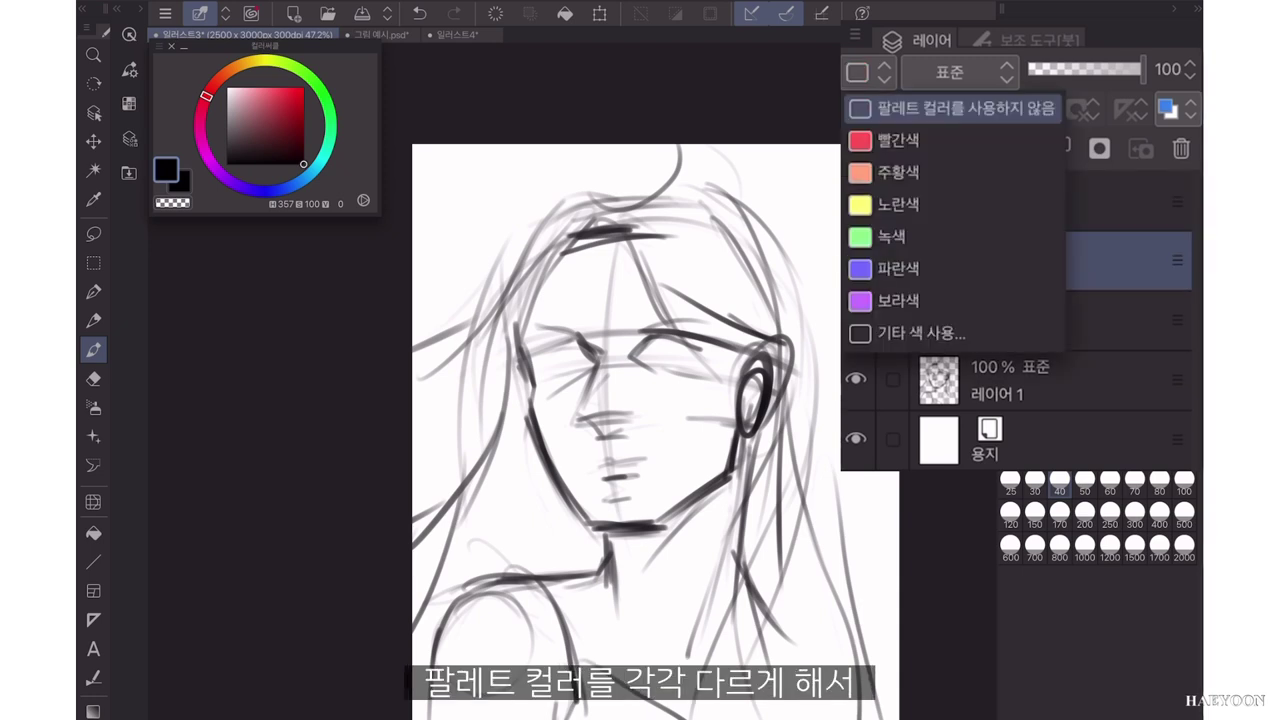
left_click(900, 172)
left_click(1070, 320)
left_click(857, 72)
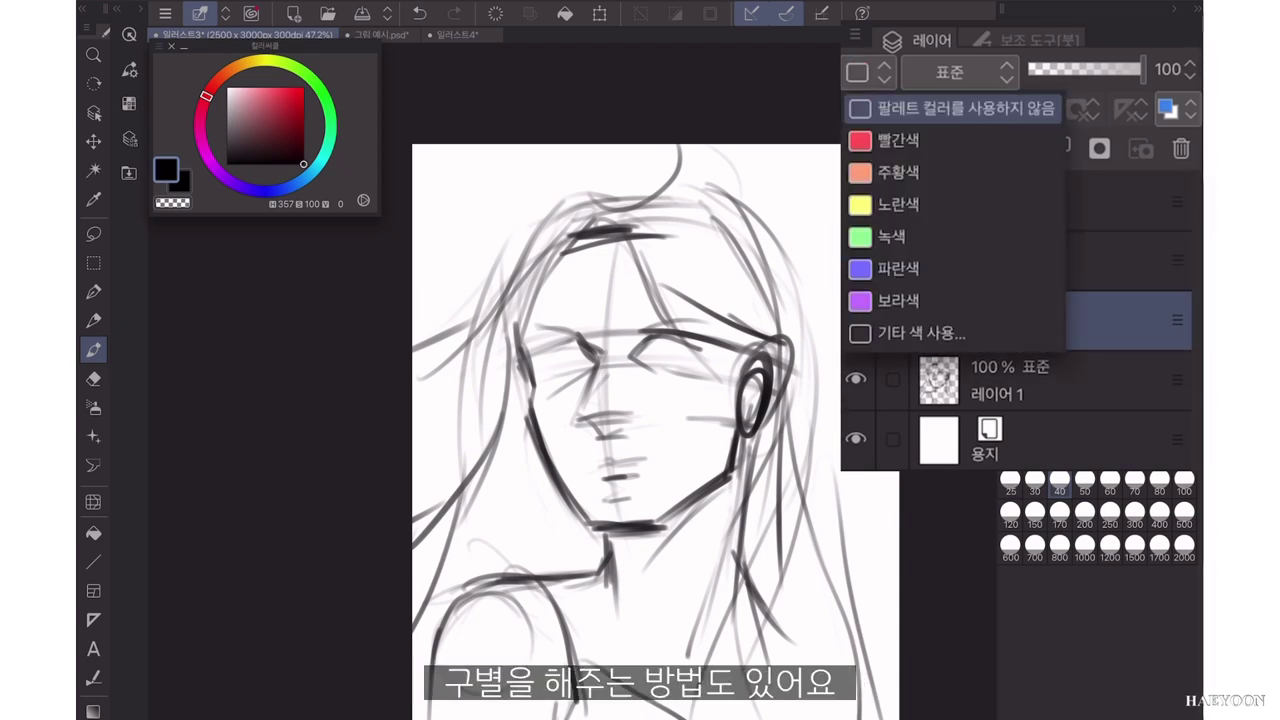
left_click(860, 194)
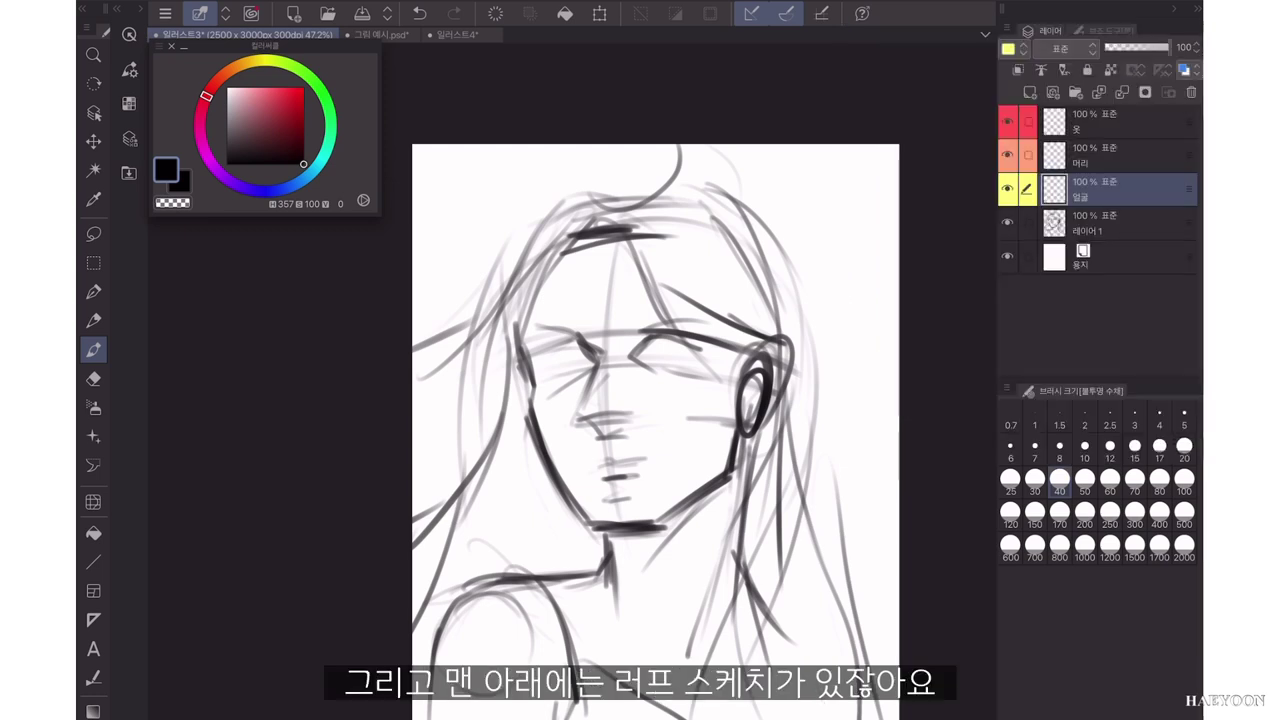
Fade the rough sketch on 레이어 1 by lowering its layer opacity to 11%.
left_click(1120, 223)
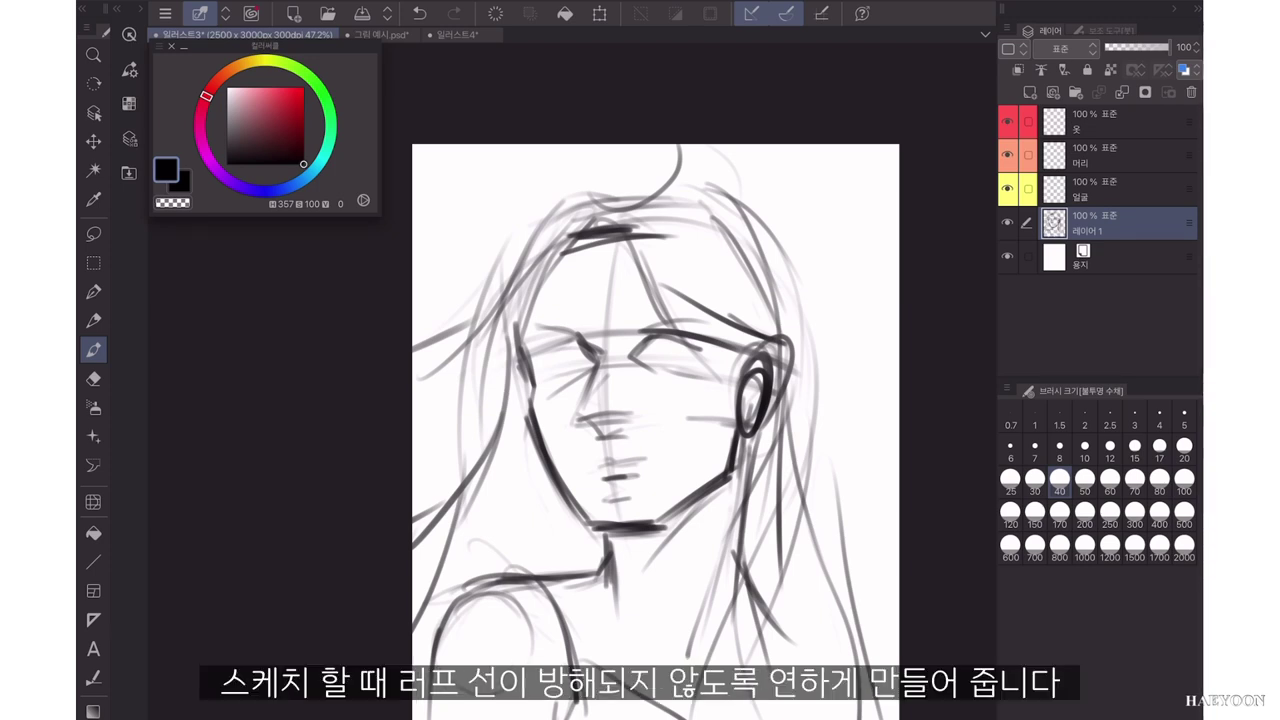
left_click_drag(1169, 48, 1114, 47)
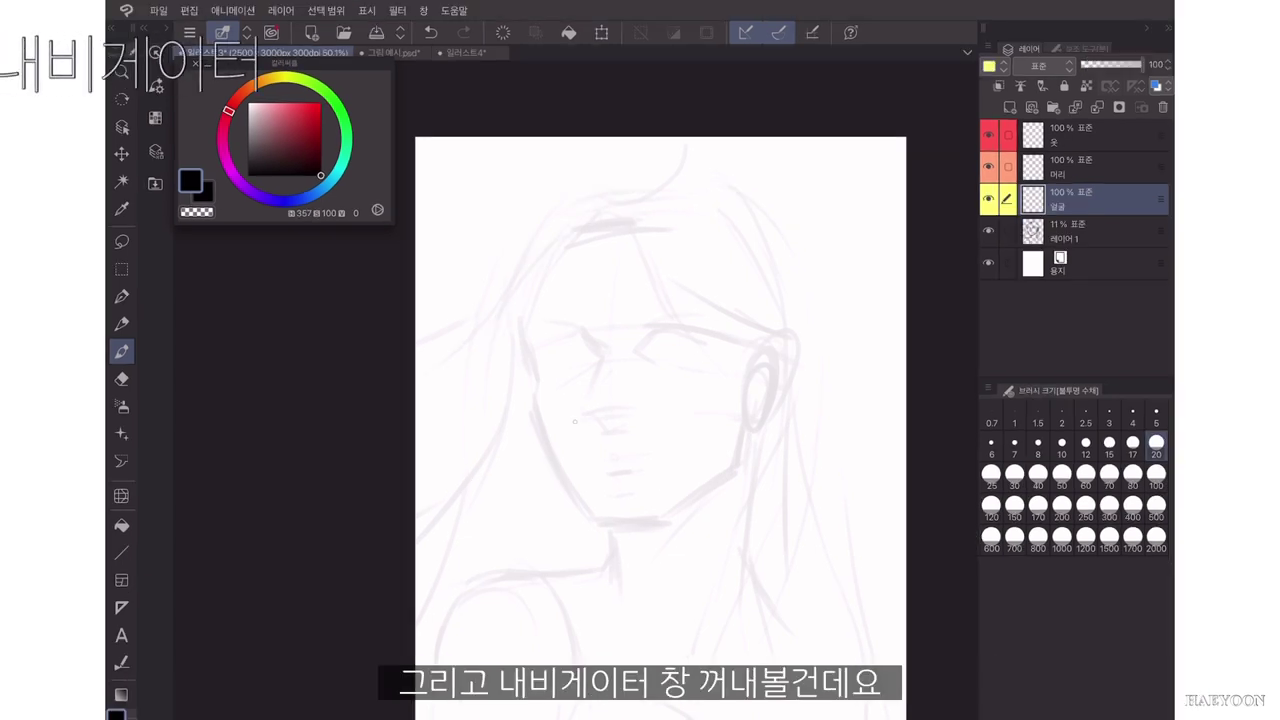
Open the Navigator as a floating palette, place it beneath the colour wheel and resize it to fit there.
left_click(424, 11)
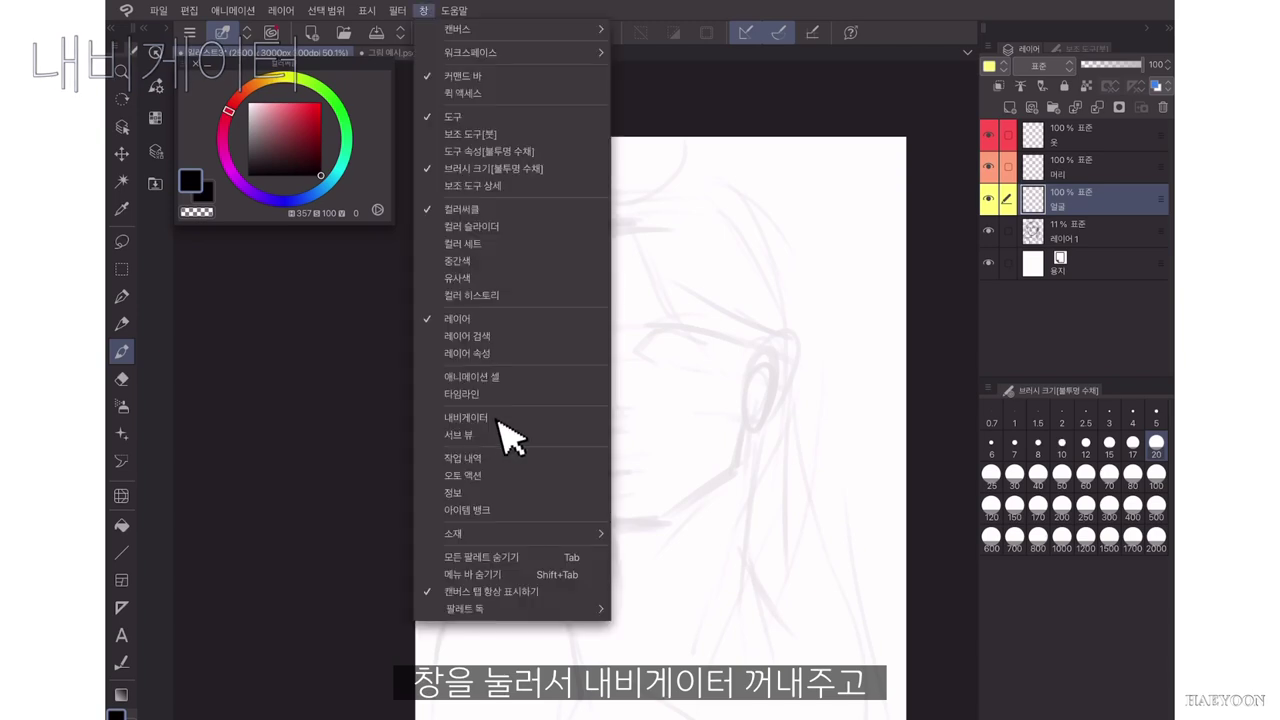
left_click(466, 417)
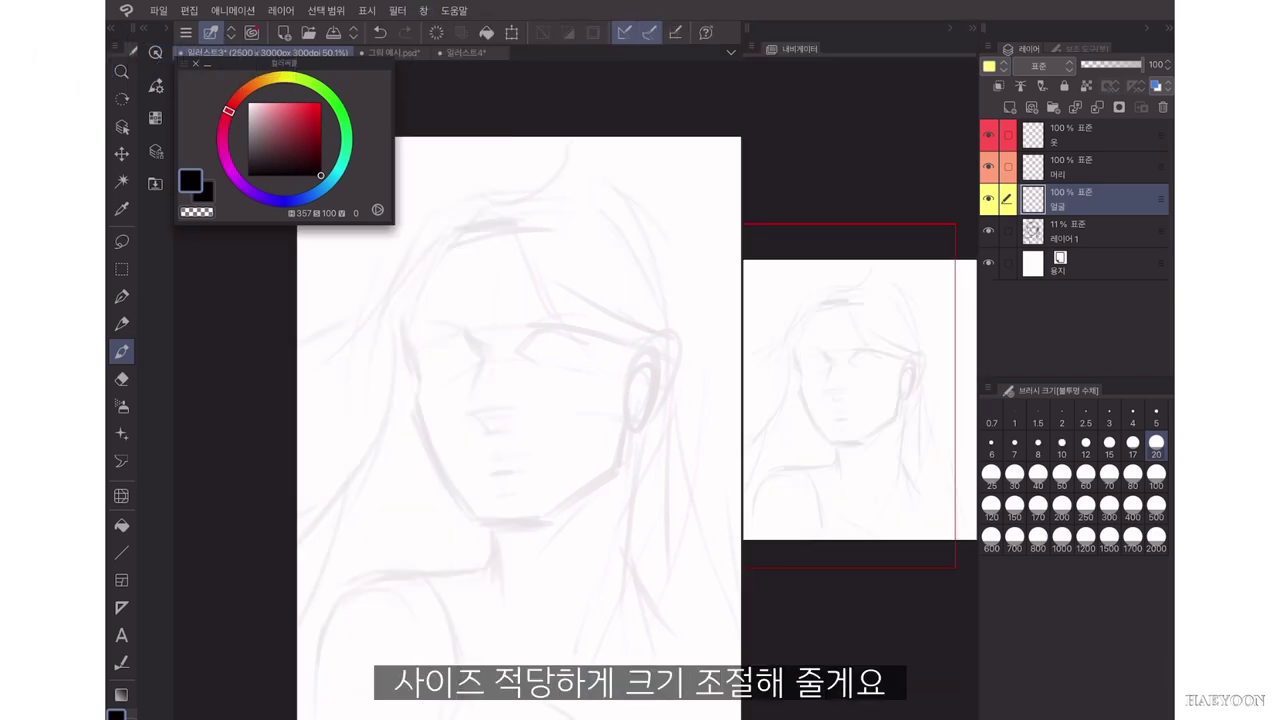
left_click_drag(799, 49, 243, 234)
left_click_drag(421, 229, 389, 408)
left_click_drag(286, 413, 273, 259)
left_click_drag(378, 256, 389, 413)
left_click_drag(280, 415, 278, 241)
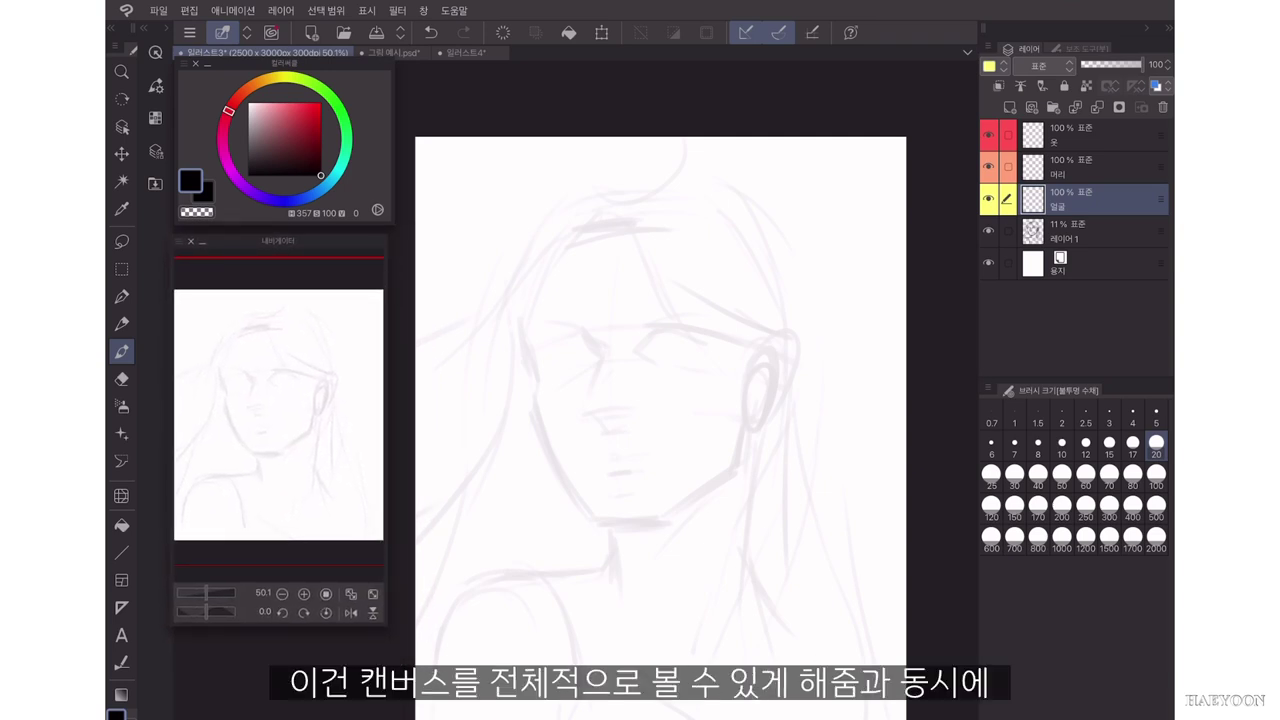
Try the Navigator's view controls by mirroring the canvas horizontally and back, and zooming in and out to 33.3%.
scroll(640, 400, "down", 1)
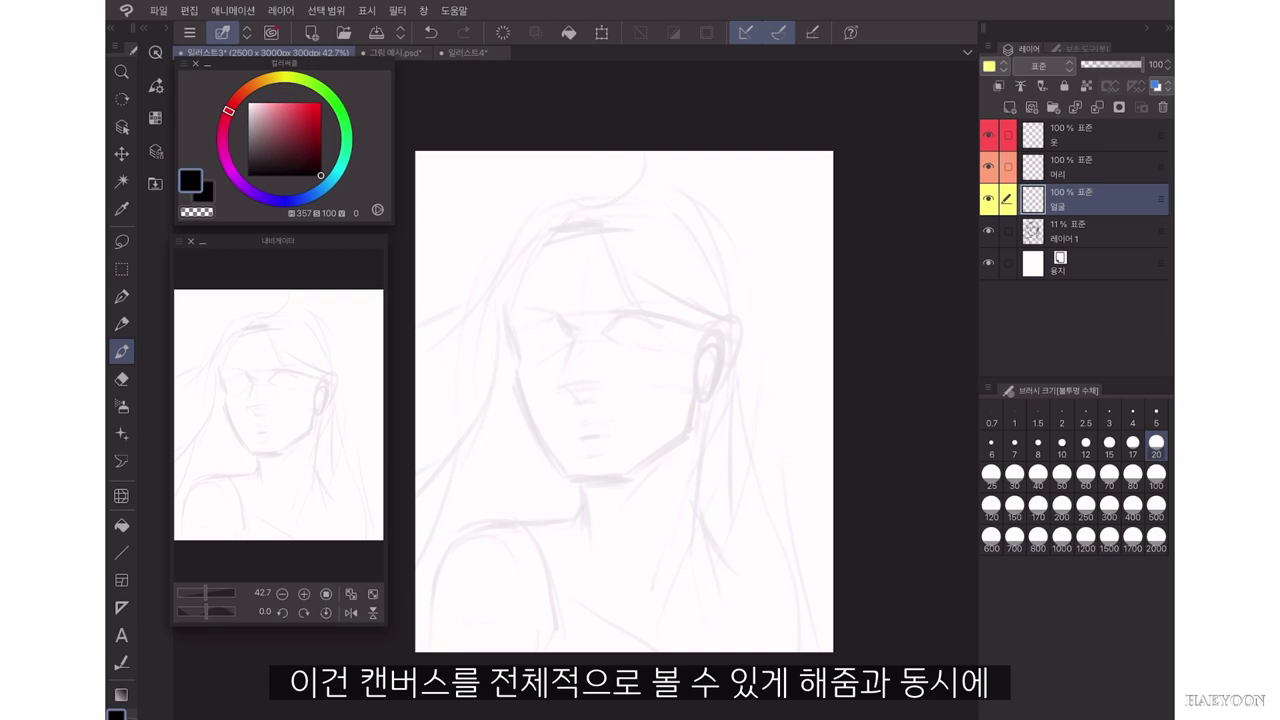
left_click(351, 613)
left_click(351, 613)
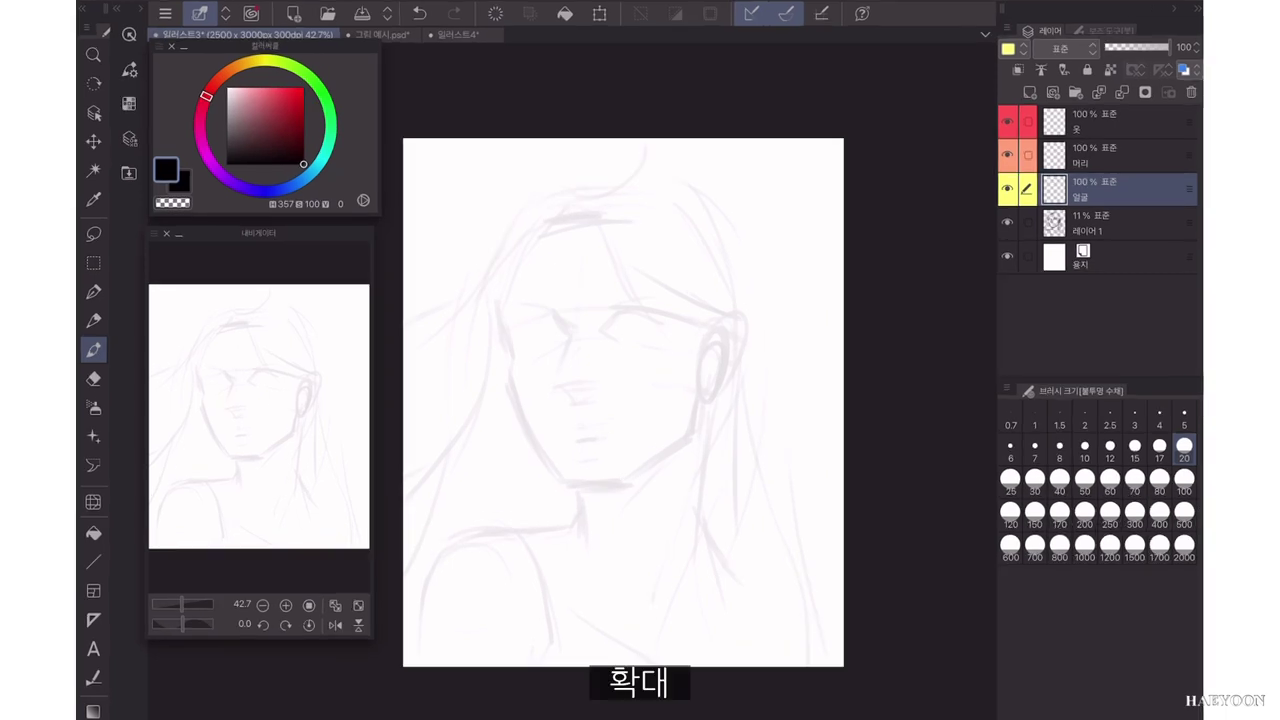
left_click(304, 594)
left_click(304, 594)
left_click(304, 594)
left_click(304, 594)
left_click(282, 594)
scroll(612, 408, "down", 4)
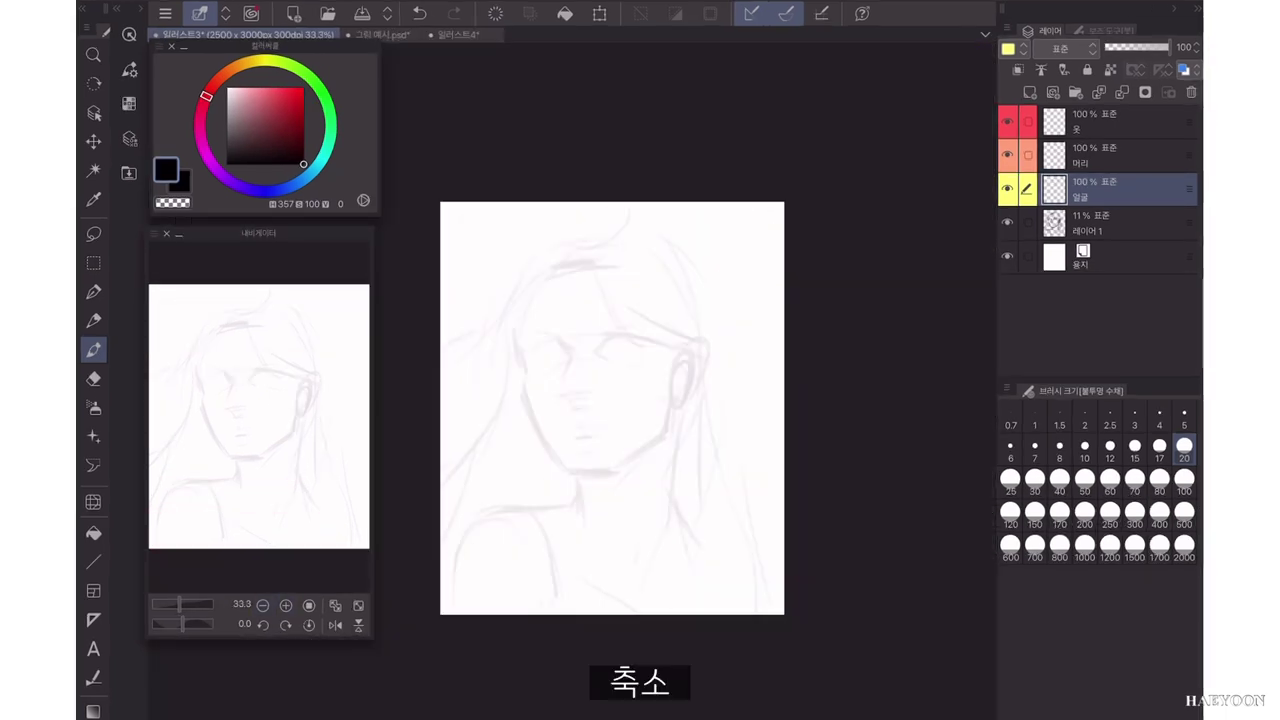
Try the Navigator's rotation by turning the canvas counter-clockwise and clockwise to 30°, and reset the rotation.
left_click(263, 625)
triple_click(263, 625)
double_click(263, 625)
left_click(286, 625)
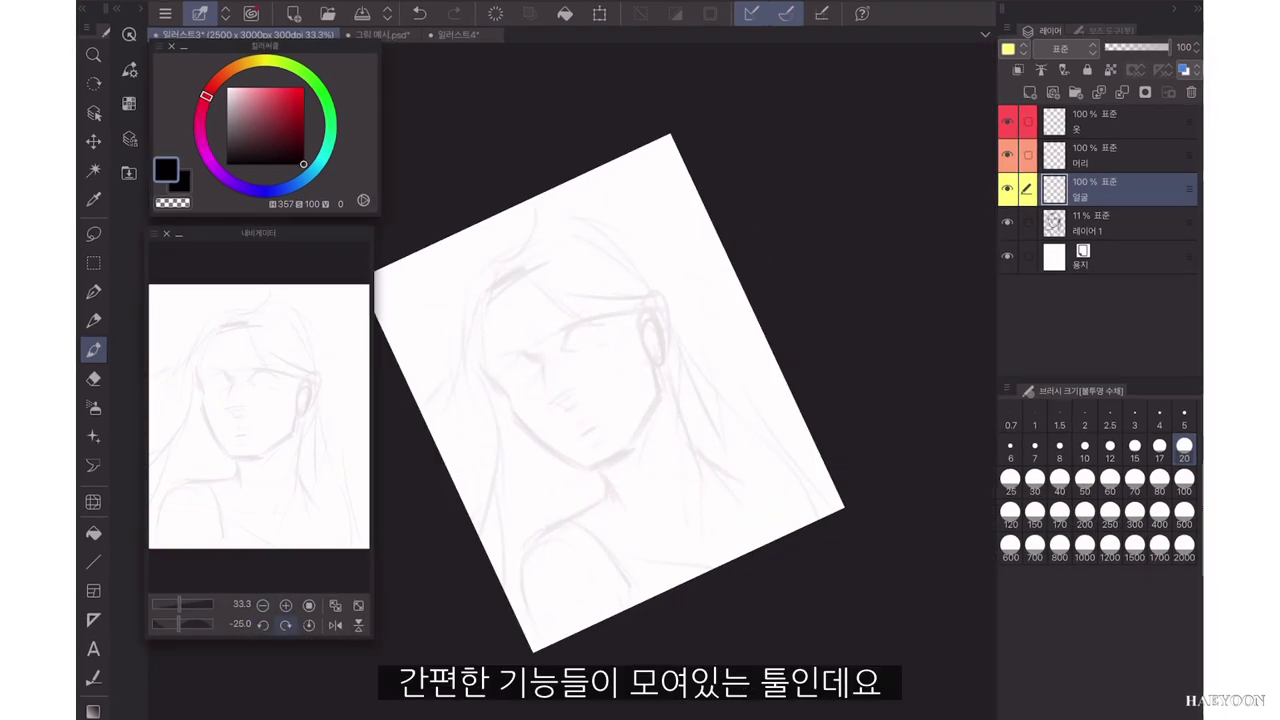
left_click(286, 625)
left_click(286, 625)
left_click(286, 625)
left_click(286, 625)
left_click(286, 625)
left_click(286, 625)
left_click(286, 625)
left_click(286, 625)
left_click(286, 625)
left_click(286, 625)
left_click(286, 625)
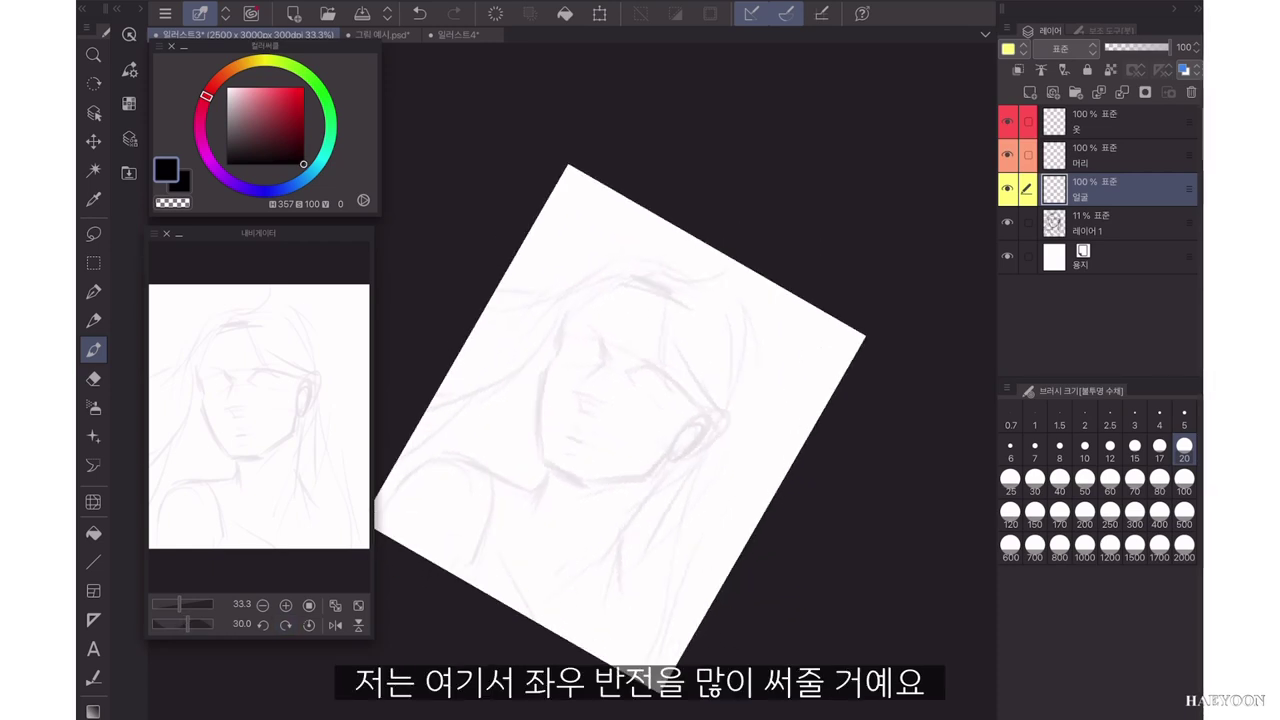
left_click(309, 625)
Draw the face outline, jaw and top of the ear on the 얼굴 layer with the opaque watercolour brush at size 20.
scroll(610, 407, "up", 3)
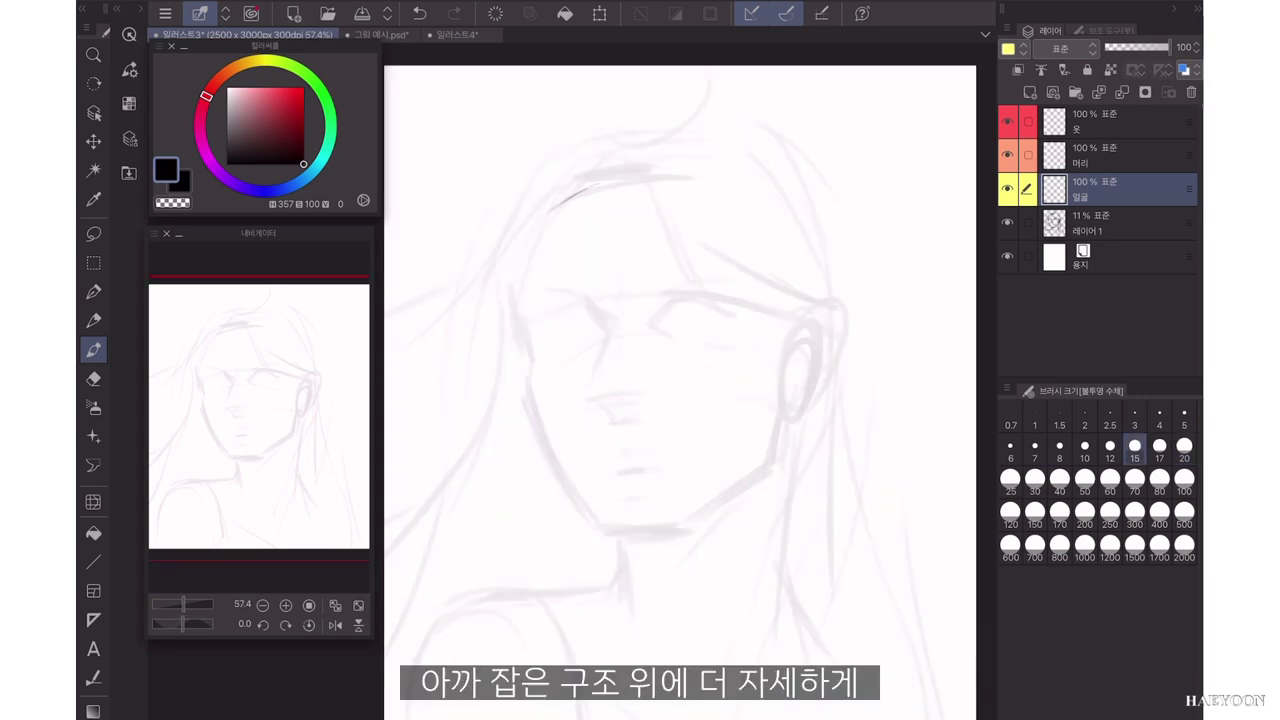
left_click(1184, 448)
mouse_move(558, 207)
left_mouse_down()
mouse_move(520, 310)
mouse_move(532, 392)
left_mouse_up()
mouse_move(529, 392)
left_mouse_down()
mouse_move(571, 490)
mouse_move(614, 533)
left_mouse_up()
left_click_drag(614, 533, 685, 530)
left_click_drag(768, 434, 650, 536)
left_click_drag(776, 340, 802, 322)
Draw the neck and shoulder contours on the 얼굴 layer, following the faded rough sketch.
scroll(680, 390, "down", 1)
left_click_drag(632, 520, 637, 588)
left_click_drag(794, 415, 783, 616)
left_click_drag(637, 550, 605, 577)
key("ctrl+z")
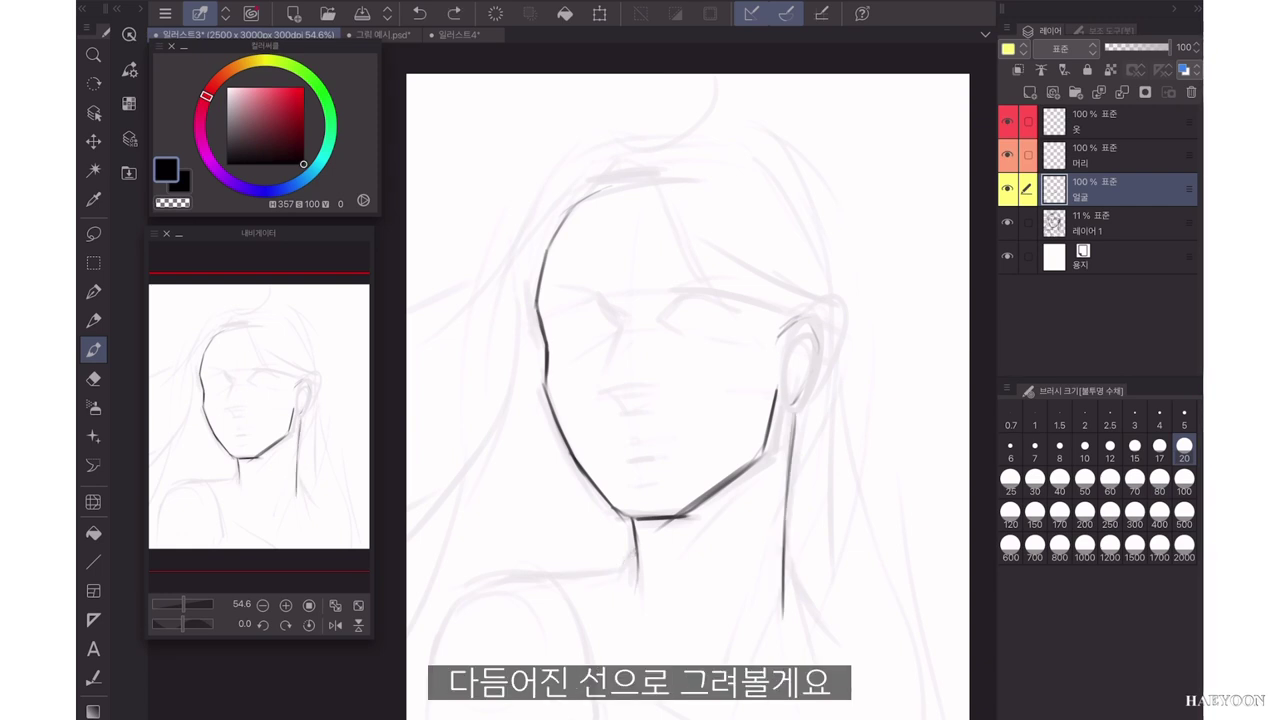
left_click_drag(433, 712, 470, 588)
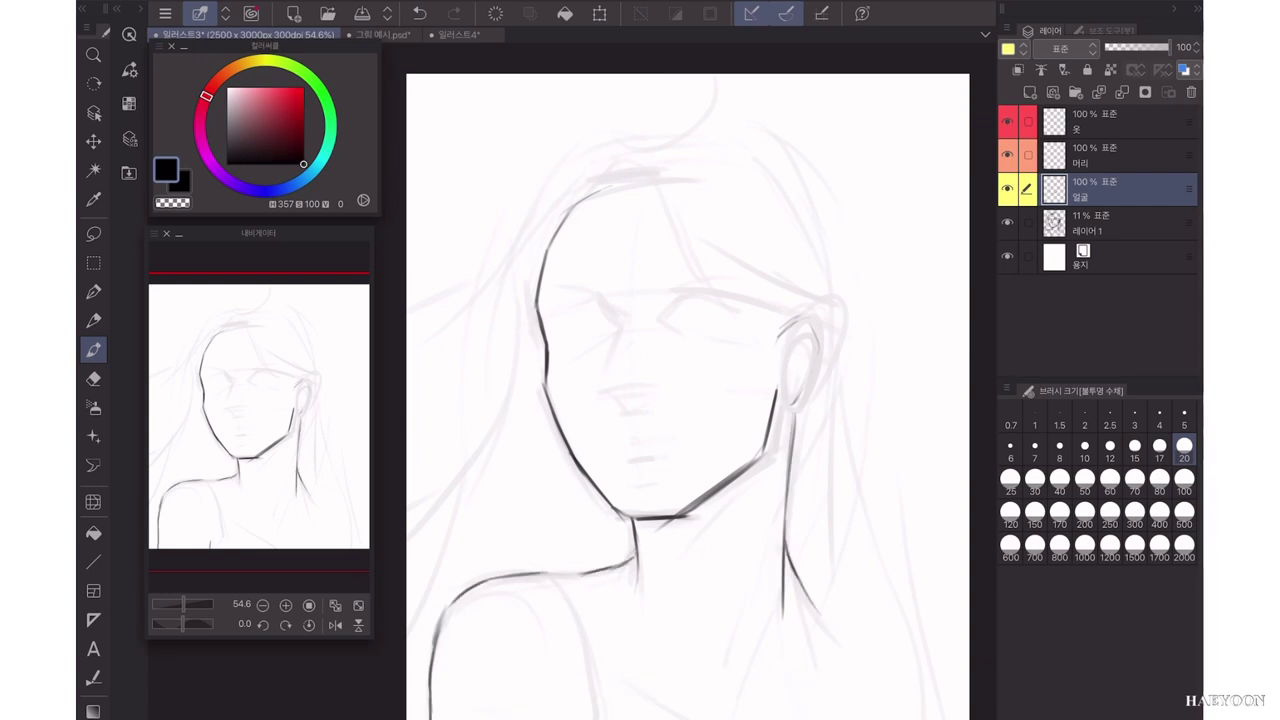
Draw both eyebrows on the 얼굴 layer with short hair-like strokes along the rough brow line.
scroll(760, 350, "up", 1)
left_click_drag(517, 295, 574, 286)
mouse_move(532, 280)
left_mouse_down()
mouse_move(592, 298)
mouse_move(646, 293)
left_mouse_up()
left_click_drag(650, 286, 720, 268)
key("ctrl+z")
left_click_drag(668, 274, 744, 284)
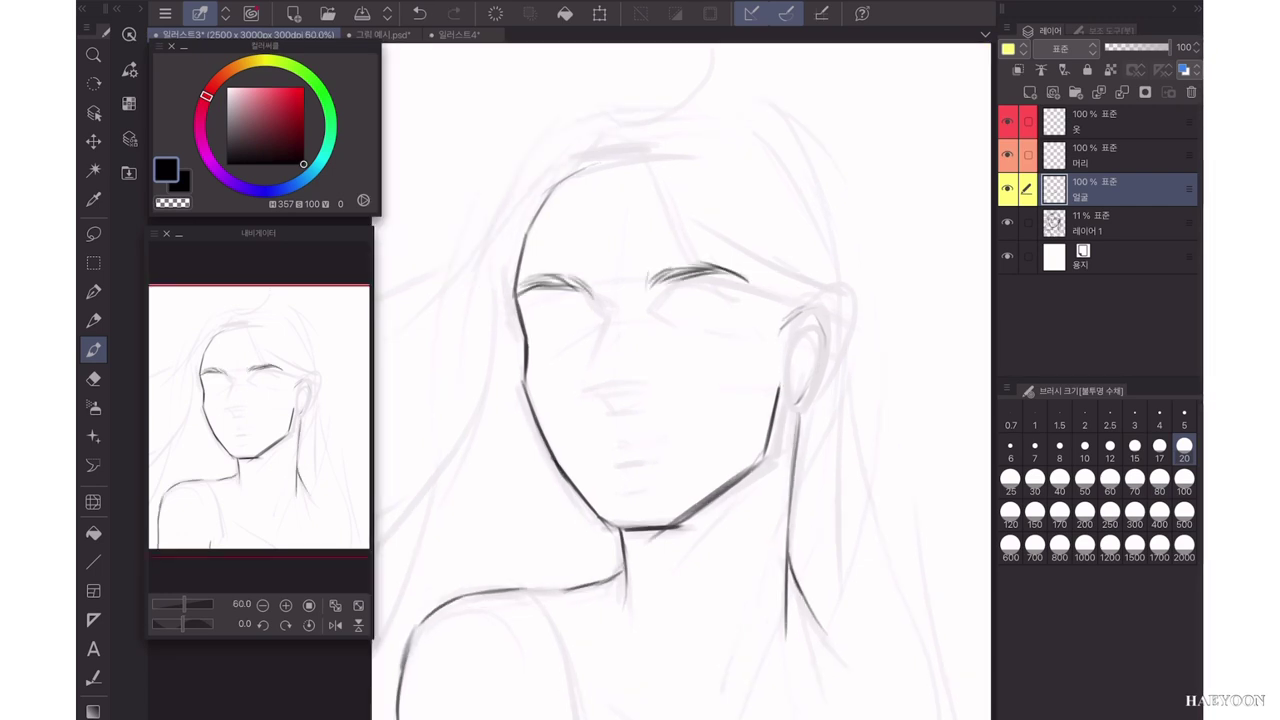
Nudge the forehead and far cheek contour into shape with the pixel liquify tool (픽셀 유동화) at size 150.
scroll(660, 341, "up", 1)
left_click(93, 502)
left_click(1104, 31)
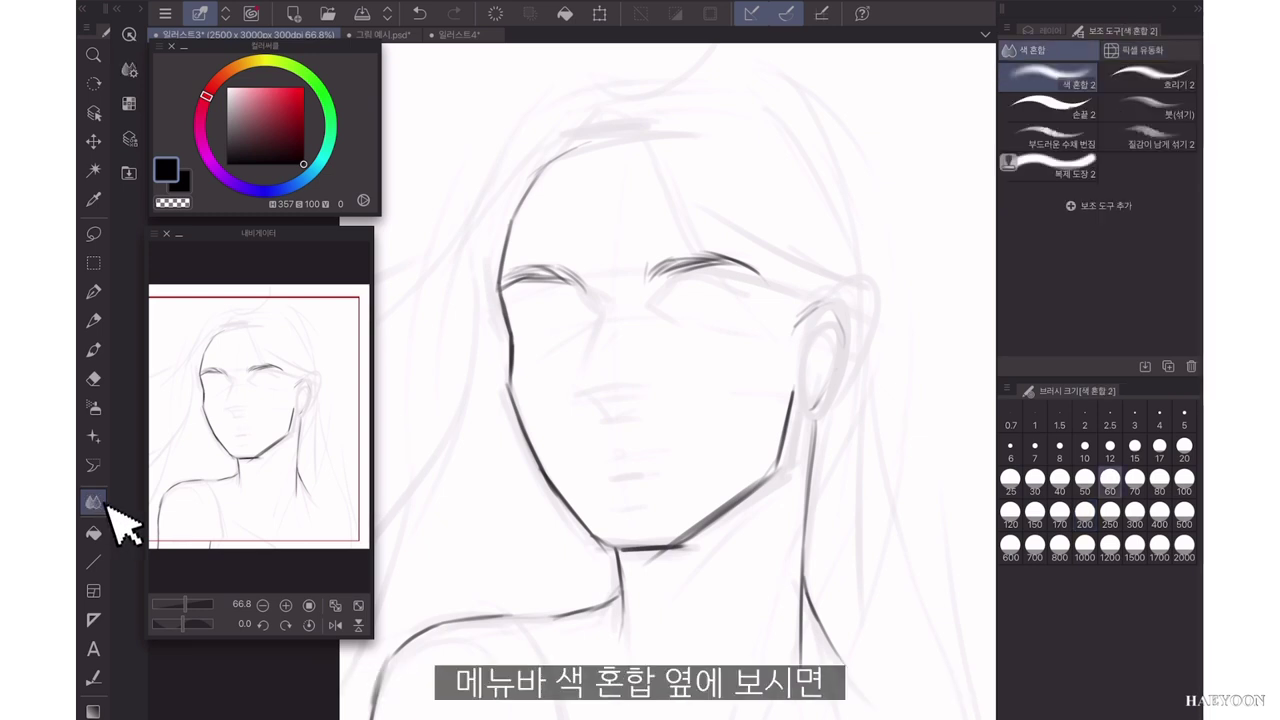
left_click(1172, 56)
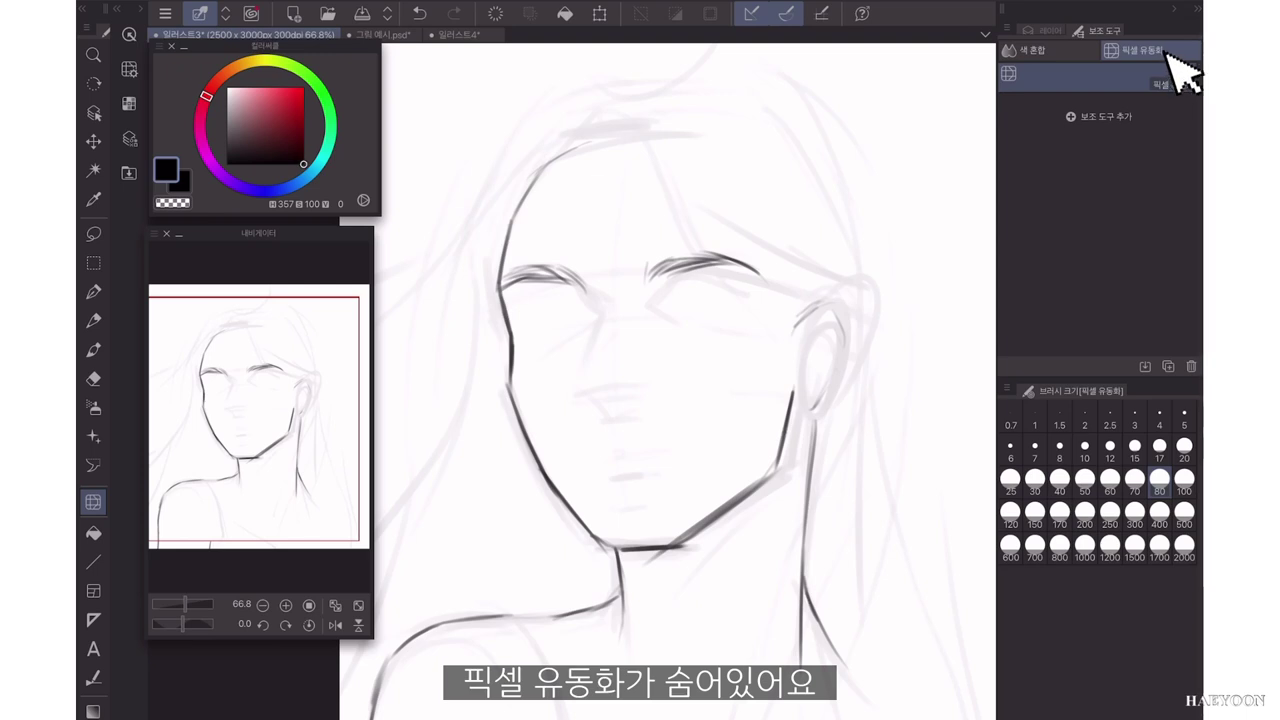
left_click(1035, 514)
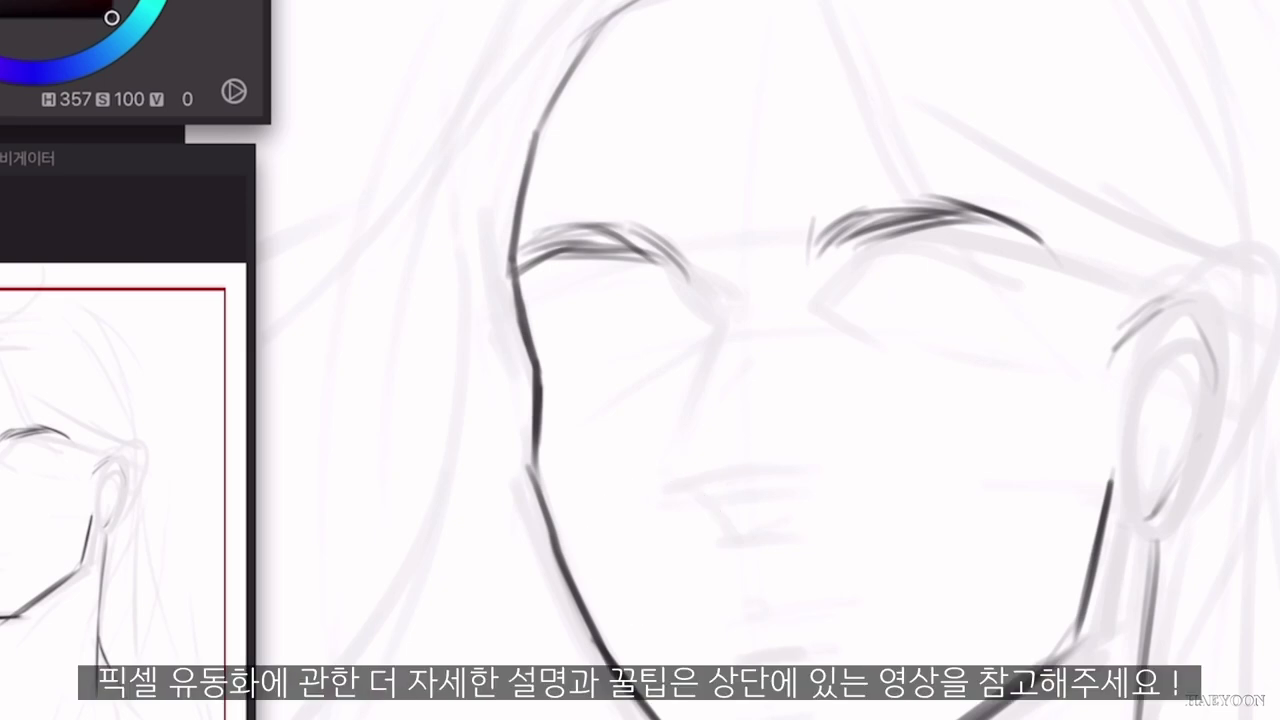
left_click_drag(542, 405, 535, 410)
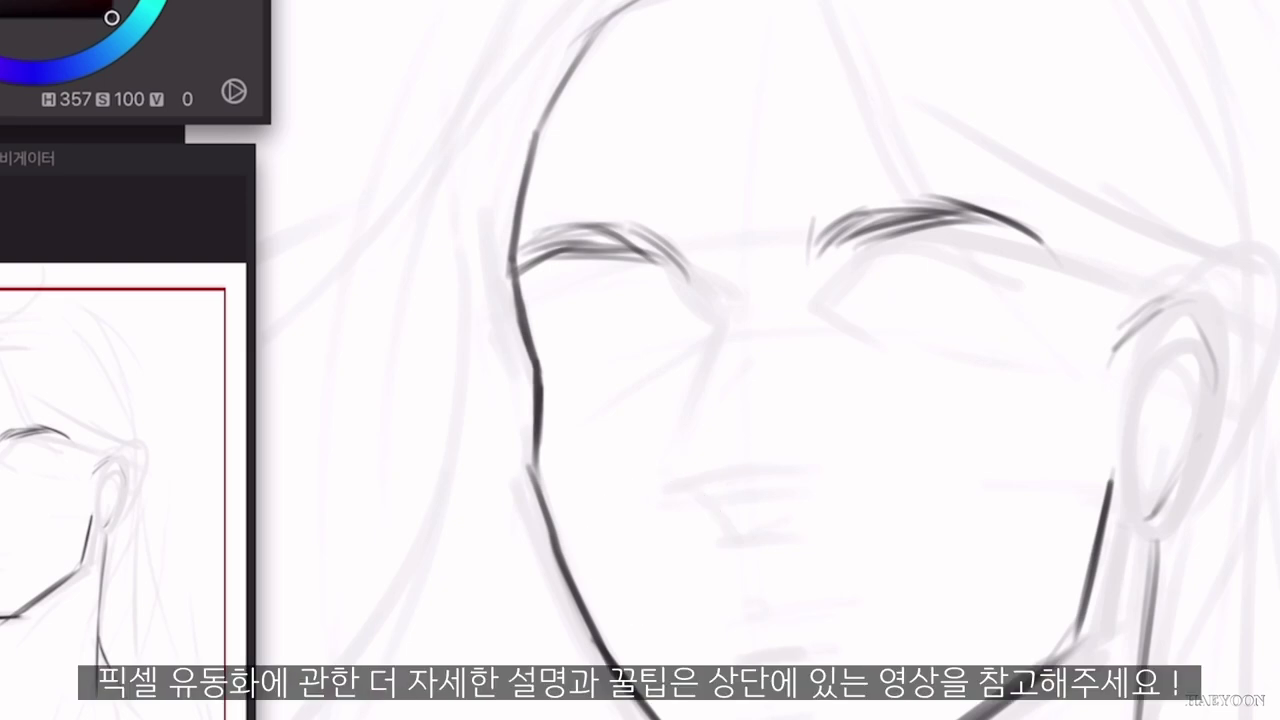
left_click_drag(508, 280, 520, 284)
left_click_drag(530, 145, 538, 142)
key("ctrl+minus")
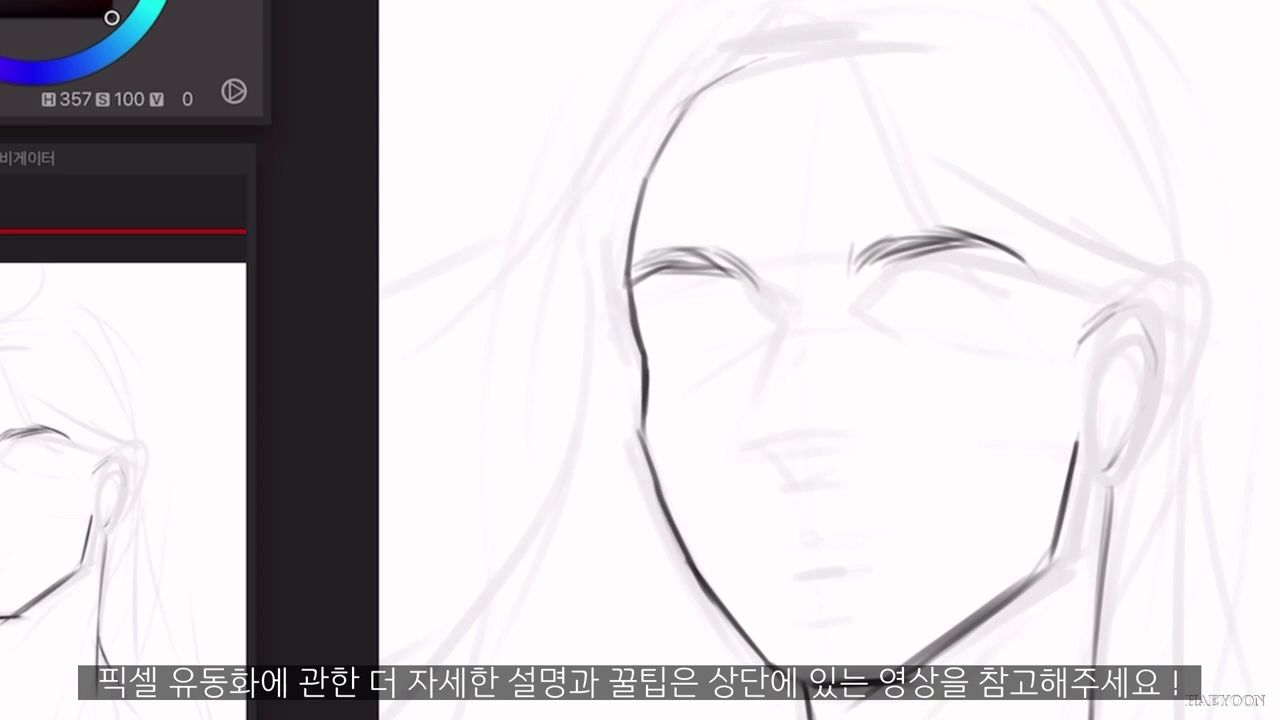
Draw both eyes below the brows on the 얼굴 layer with the opaque watercolour brush at size 15.
scroll(771, 311, "up", 3)
left_click_drag(654, 338, 743, 330)
left_click_drag(690, 322, 657, 348)
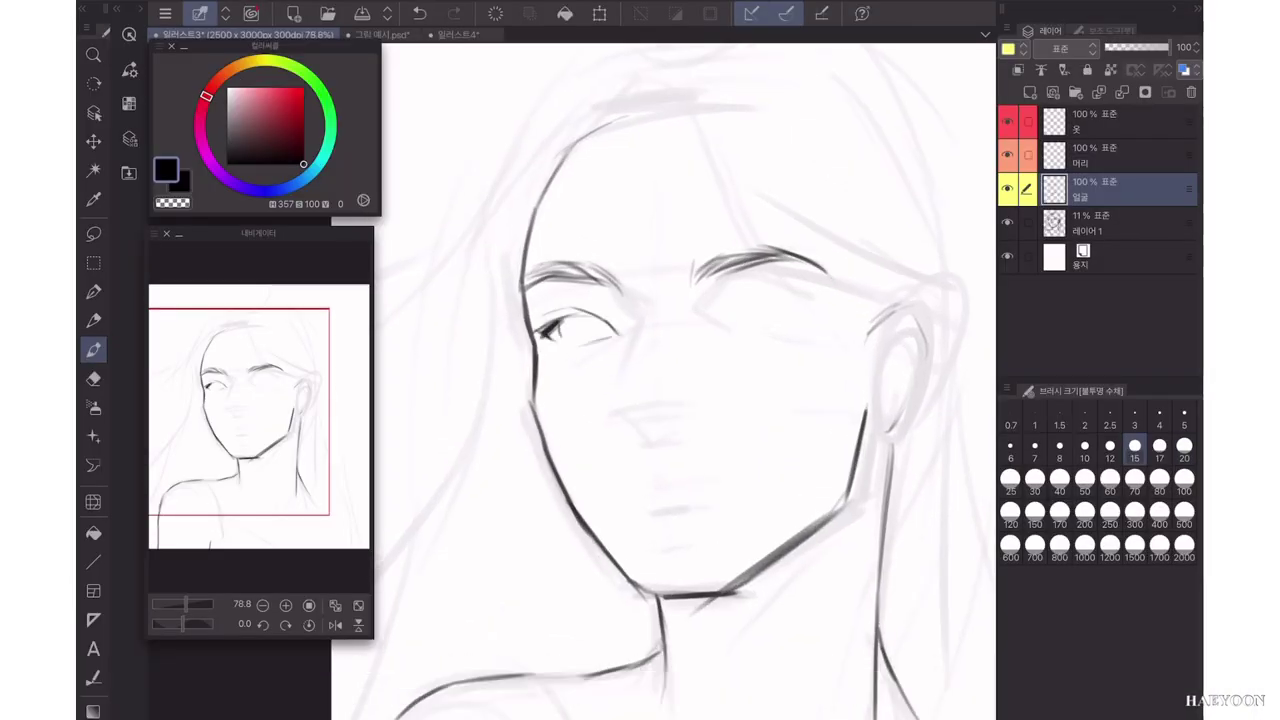
scroll(690, 400, "down", 1)
mouse_move(714, 306)
left_mouse_down()
mouse_move(698, 322)
mouse_move(788, 307)
left_mouse_up()
left_click_drag(712, 309, 802, 317)
mouse_move(722, 304)
left_mouse_down()
mouse_move(701, 325)
mouse_move(757, 332)
left_mouse_up()
scroll(700, 300, "down", 2)
left_click_drag(597, 338, 621, 330)
Mirror the canvas view, erase the far cheek contour with transparent colour at size 25, and redraw it.
left_click(335, 625)
left_click_drag(405, 304, 655, 322)
key("c")
left_click(1011, 482)
left_click_drag(828, 350, 784, 505)
key("c")
mouse_move(825, 346)
left_mouse_down()
mouse_move(826, 398)
mouse_move(734, 550)
left_mouse_up()
scroll(655, 380, "down", 1)
Adjust the face lines with the pixel liquify tool at size 250, and mirror the canvas view back.
left_click(93, 502)
left_click(1110, 515)
mouse_move(645, 338)
left_mouse_down()
mouse_move(592, 395)
mouse_move(614, 421)
left_mouse_up()
left_click(335, 625)
Draw the mouth and lip lines with the opaque watercolour brush at size 17, mirroring the view to check the shape.
scroll(655, 380, "up", 1)
left_click(93, 350)
left_click(1184, 449)
left_click(1159, 449)
scroll(650, 400, "down", 1)
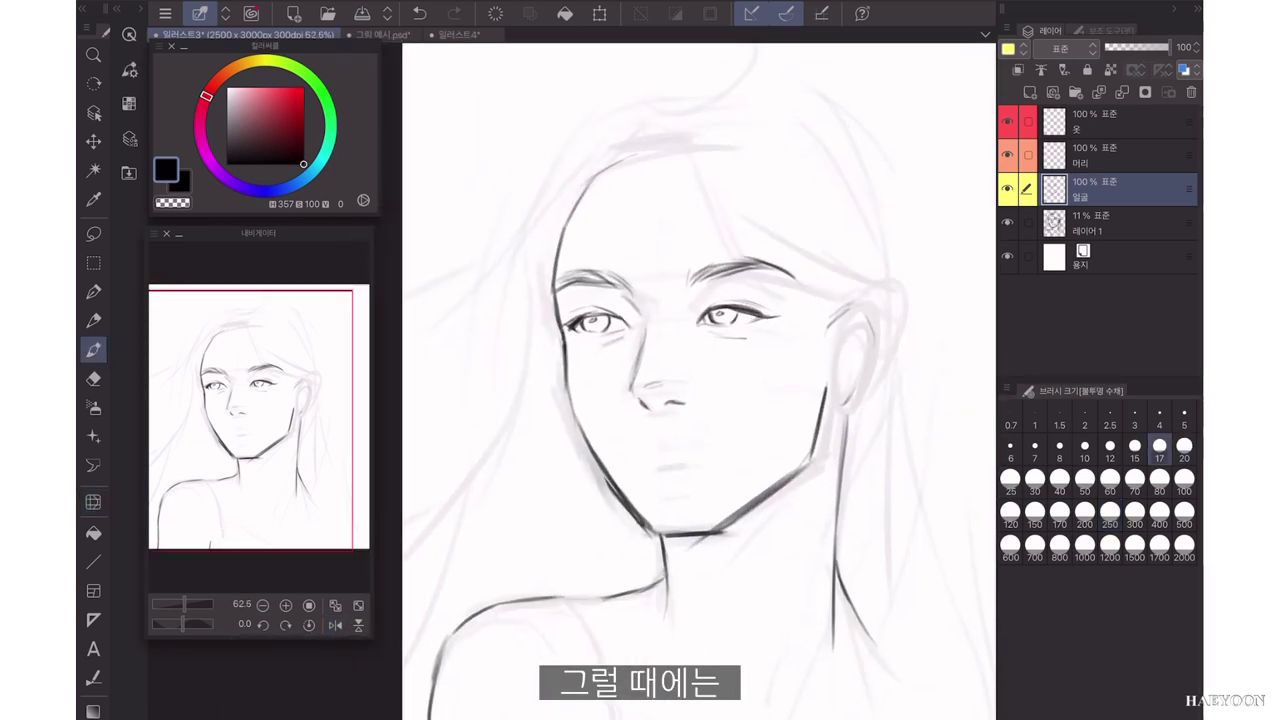
mouse_move(684, 448)
left_mouse_down()
mouse_move(722, 452)
mouse_move(691, 466)
left_mouse_up()
left_click(335, 625)
left_click_drag(631, 482, 667, 484)
scroll(655, 380, "down", 1)
key("ctrl+z")
scroll(655, 380, "up", 1)
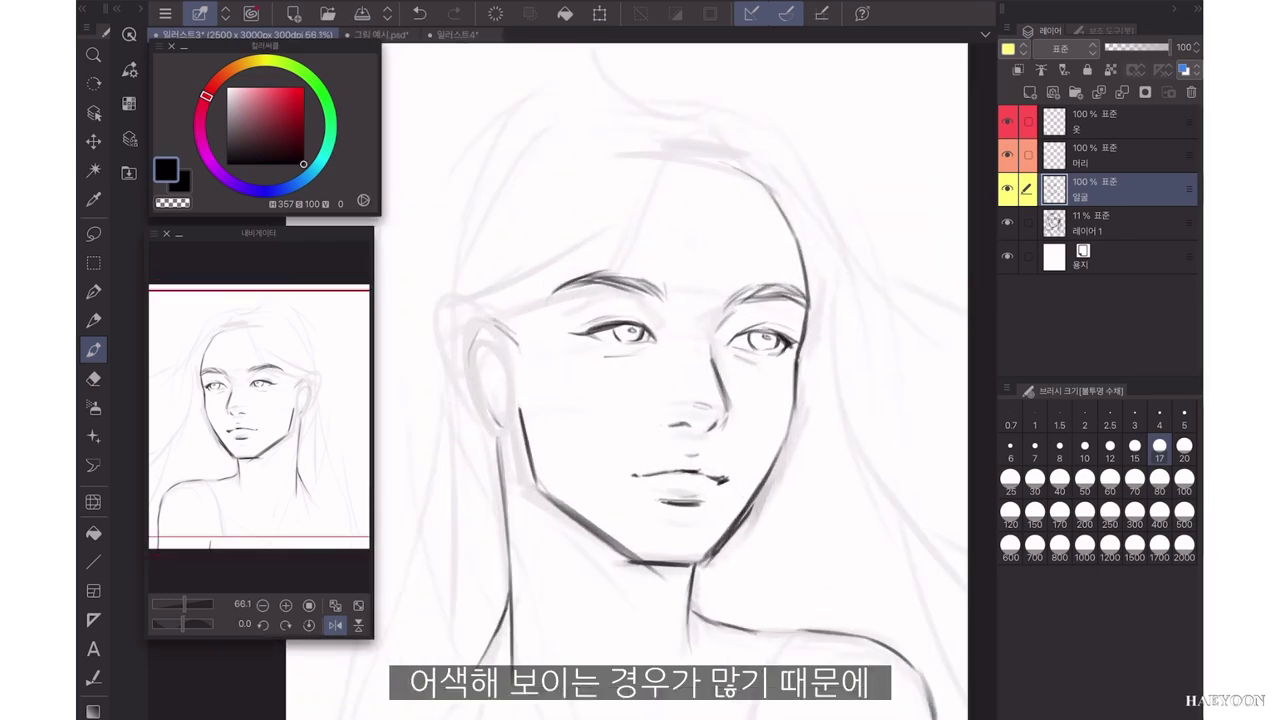
Touch up the eye area in the mirrored view with brush and transparent colour, and restore the unmirrored view.
left_click_drag(626, 317, 654, 334)
key("c")
left_click_drag(733, 313, 715, 339)
scroll(650, 380, "down", 2)
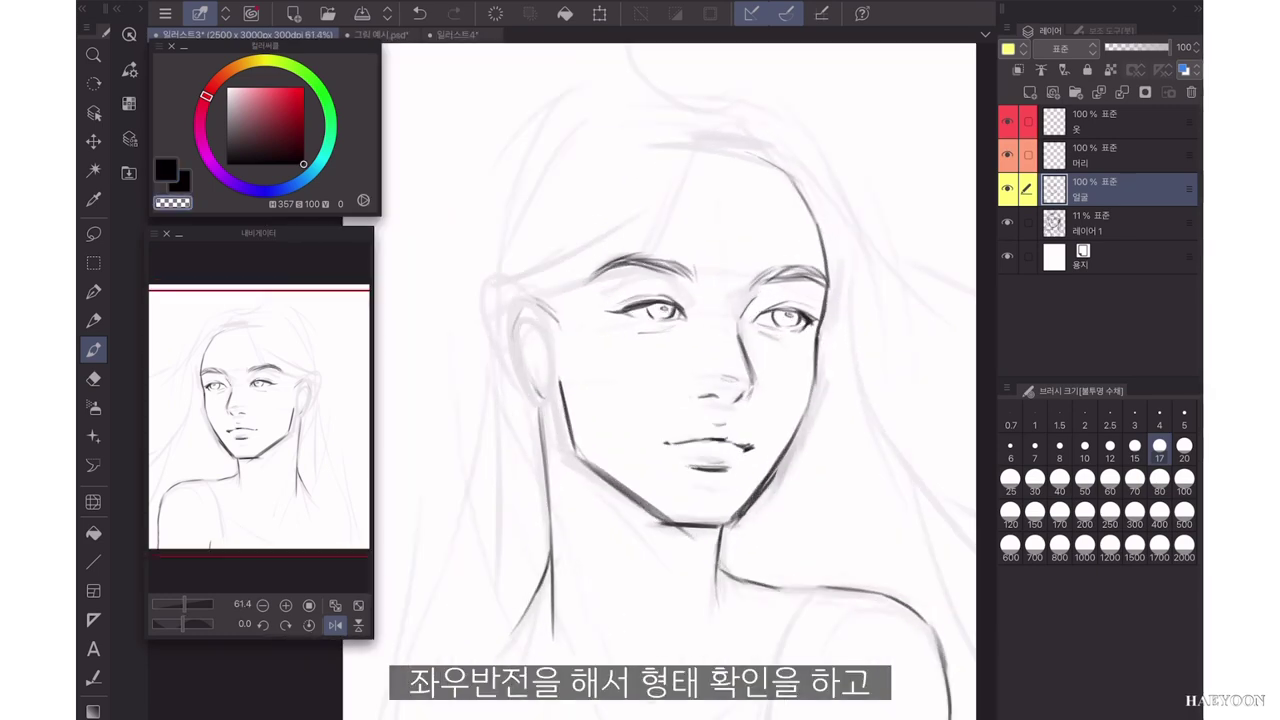
key("c")
scroll(650, 380, "up", 1)
key("j")
left_click(335, 625)
key("b")
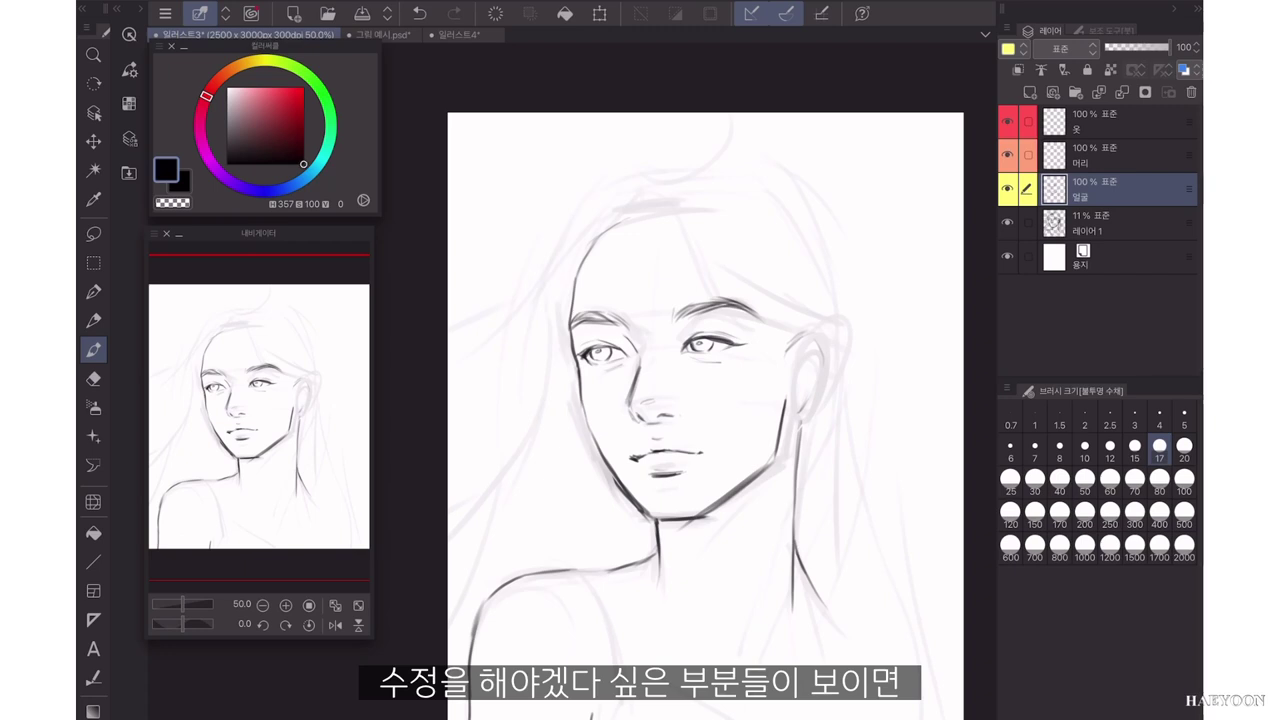
Draw the ear's outer and inner lines on the 얼굴 layer at brush size 25, and switch to transparent colour.
key("]")
key("]")
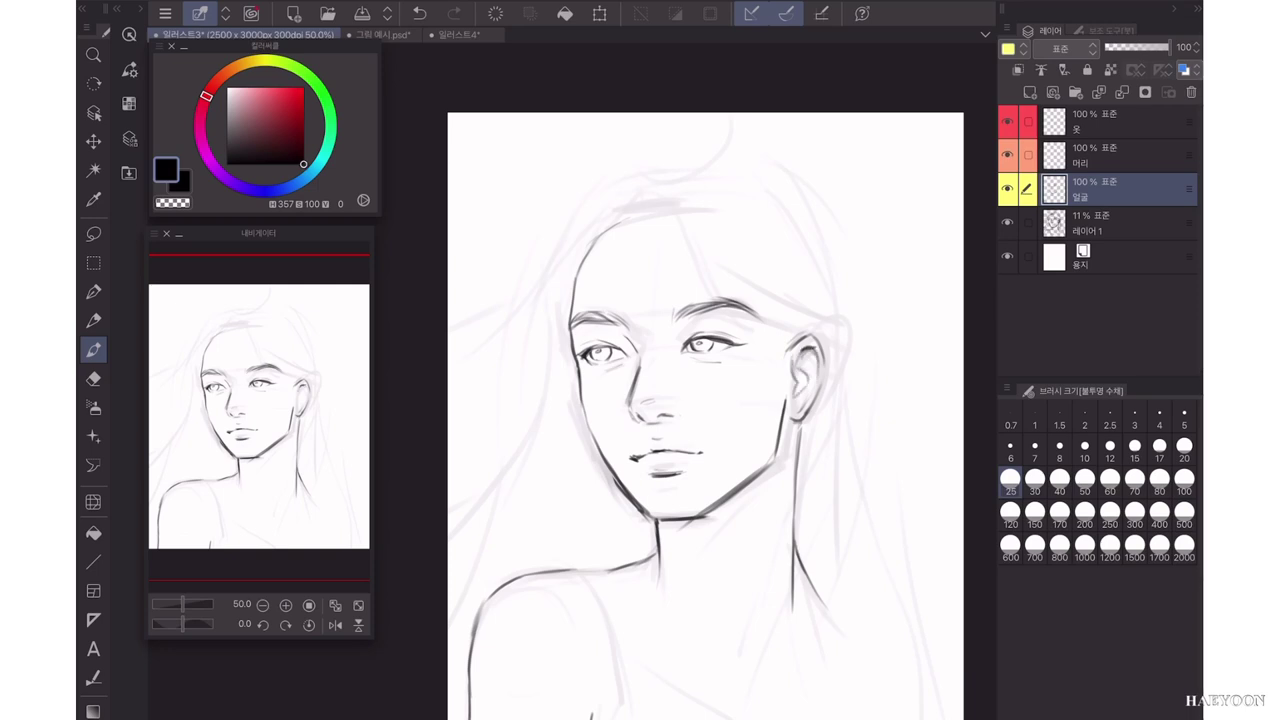
key("ctrl+z")
key("ctrl+y")
key("c")
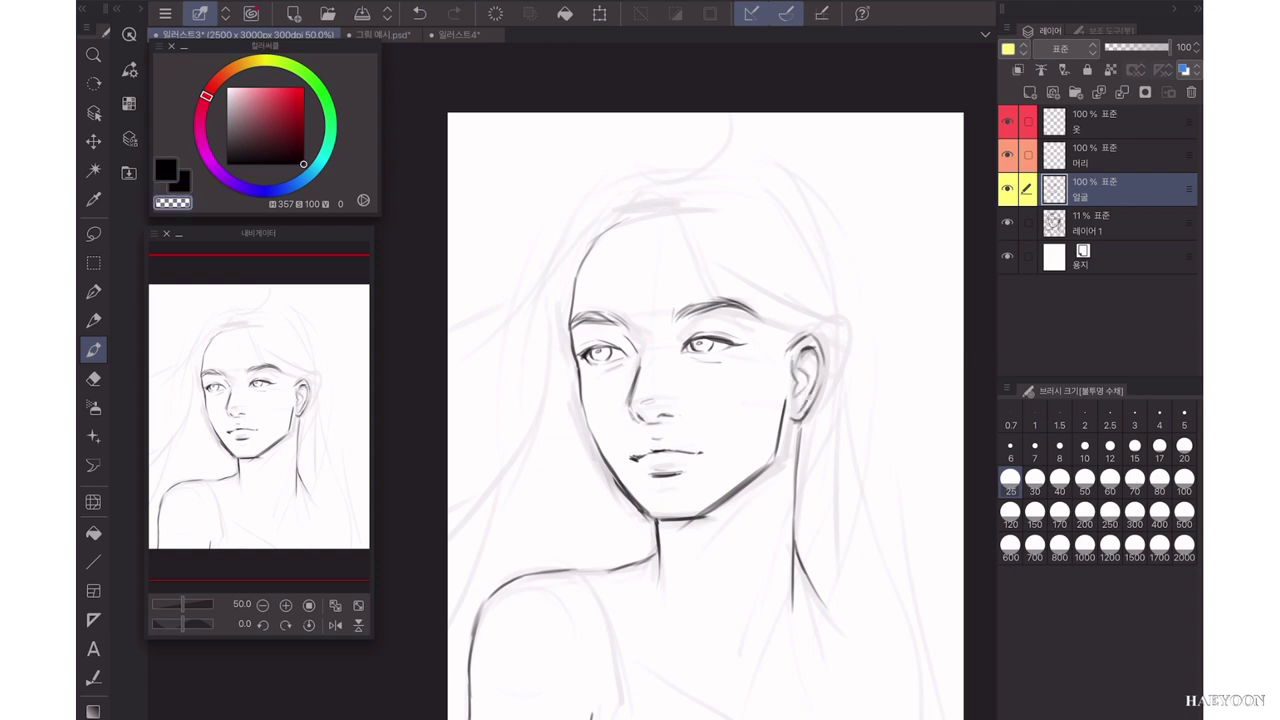
Draw the hairline and the strands framing the face and ear on the 머리 layer in opaque black at size 25.
key("c")
scroll(706, 400, "up", 1)
left_click(1110, 156)
mouse_move(607, 211)
left_mouse_down()
mouse_move(563, 268)
mouse_move(567, 250)
left_mouse_up()
mouse_move(590, 212)
left_mouse_down()
mouse_move(515, 413)
mouse_move(674, 207)
left_mouse_up()
mouse_move(636, 204)
left_mouse_down()
mouse_move(678, 225)
mouse_move(720, 280)
left_mouse_up()
mouse_move(682, 220)
left_mouse_down()
mouse_move(810, 320)
mouse_move(765, 347)
left_mouse_up()
mouse_move(817, 386)
left_mouse_down()
mouse_move(829, 466)
mouse_move(776, 655)
left_mouse_up()
left_click_drag(748, 330, 785, 385)
left_click_drag(814, 450, 766, 650)
left_click_drag(765, 610, 830, 718)
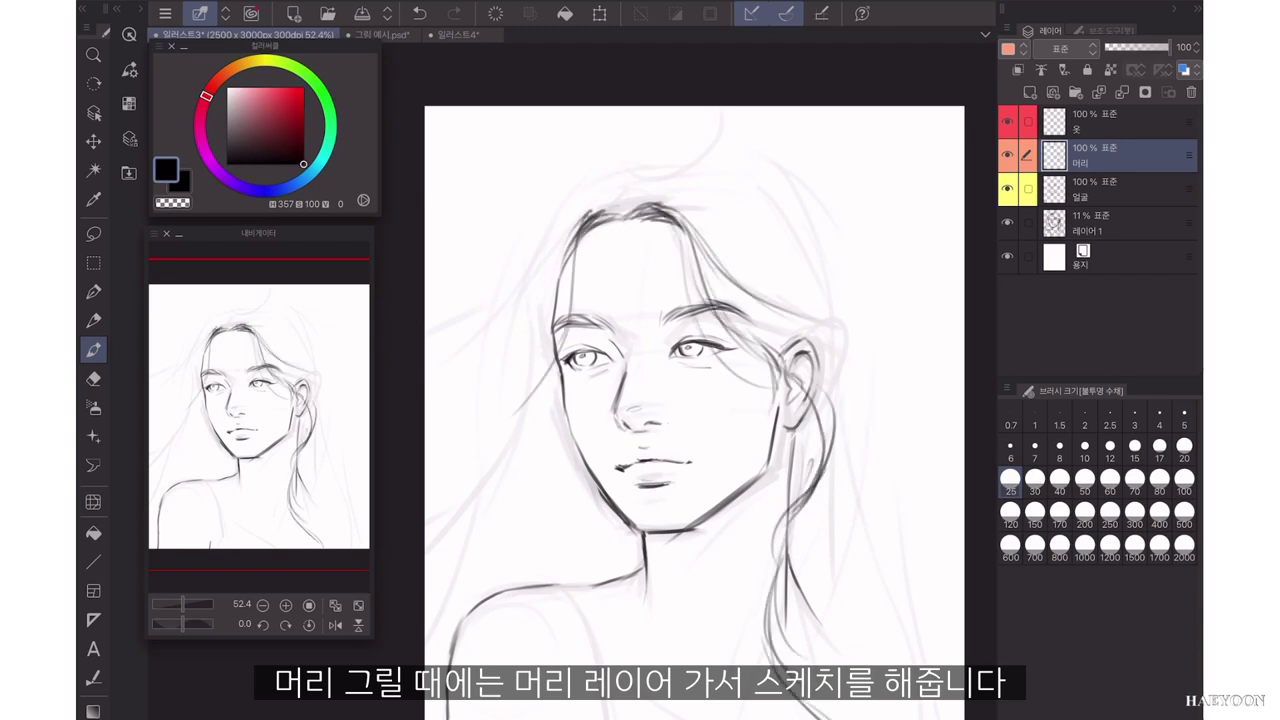
Draw flyaway strands at the crown and long flowing hair lines down the image's left side on the 머리 layer.
left_click_drag(654, 184, 550, 238)
left_click_drag(597, 187, 534, 275)
left_click_drag(545, 254, 472, 337)
left_click_drag(624, 178, 696, 138)
mouse_move(708, 107)
left_mouse_down()
mouse_move(678, 182)
mouse_move(540, 182)
left_mouse_up()
left_click_drag(587, 206, 440, 362)
left_click_drag(556, 222, 426, 354)
left_click_drag(530, 272, 426, 550)
left_click_drag(574, 250, 494, 455)
scroll(790, 322, "down", 1)
Trim the hair lines near the crown with transparent colour, and draw outer strands on both sides of the head.
key("c")
mouse_move(642, 186)
left_mouse_down()
mouse_move(564, 230)
mouse_move(524, 300)
left_mouse_up()
key("c")
left_click_drag(512, 414, 506, 476)
left_click_drag(800, 232, 908, 370)
left_click_drag(838, 345, 945, 520)
scroll(703, 525, "down", 1)
Draw the shoulder strap and the top's neckline on the 옷 layer.
left_click(1120, 121)
left_click_drag(590, 568, 628, 684)
left_click_drag(619, 680, 602, 718)
left_click_drag(628, 676, 712, 718)
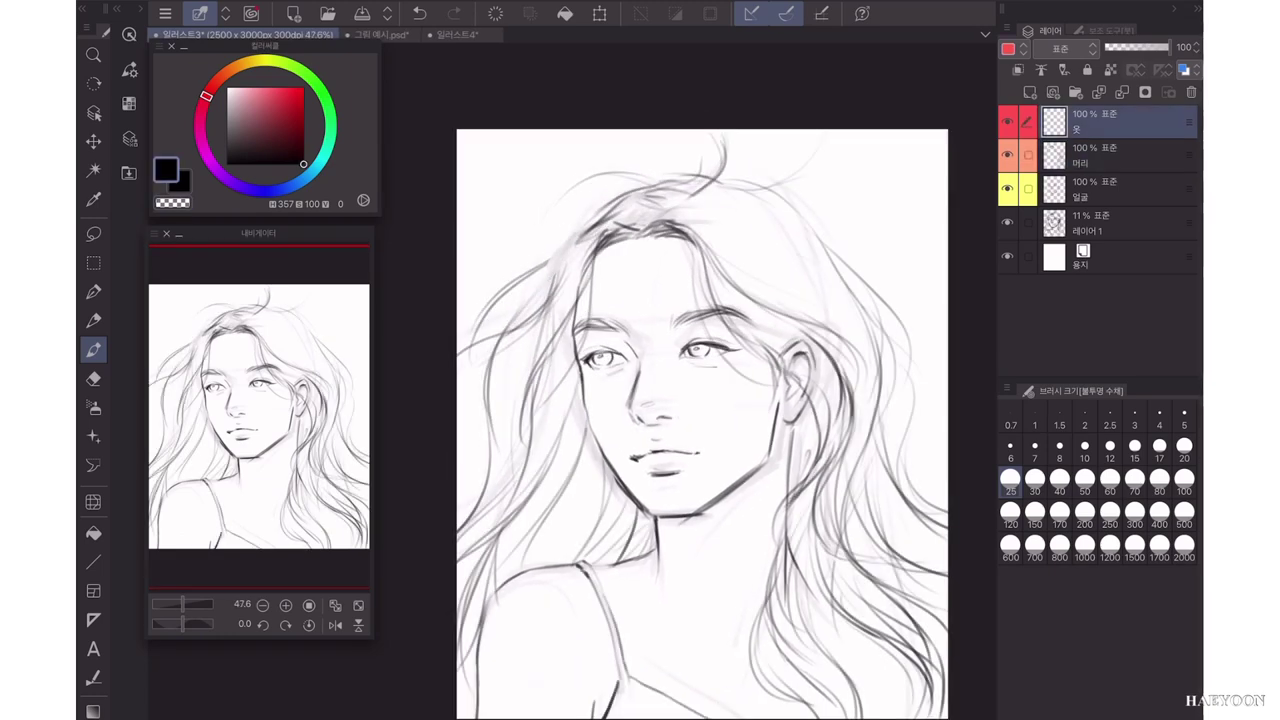
Refine the arm's outer and inner lines on the 얼굴 layer, alternating between black and transparent colour.
left_click(1120, 189)
key("c")
mouse_move(556, 568)
left_mouse_down()
mouse_move(503, 584)
mouse_move(478, 716)
mouse_move(487, 690)
mouse_move(490, 718)
left_mouse_up()
key("c")
key("c")
left_click_drag(598, 684, 598, 717)
key("c")
Add a short neckline stroke at the canvas bottom on the 옷 layer, and draw the collarbone on the 얼굴 layer.
left_click(1120, 121)
left_click_drag(794, 718, 813, 706)
left_click(1120, 189)
left_click_drag(606, 584, 686, 616)
left_click_drag(684, 612, 705, 633)
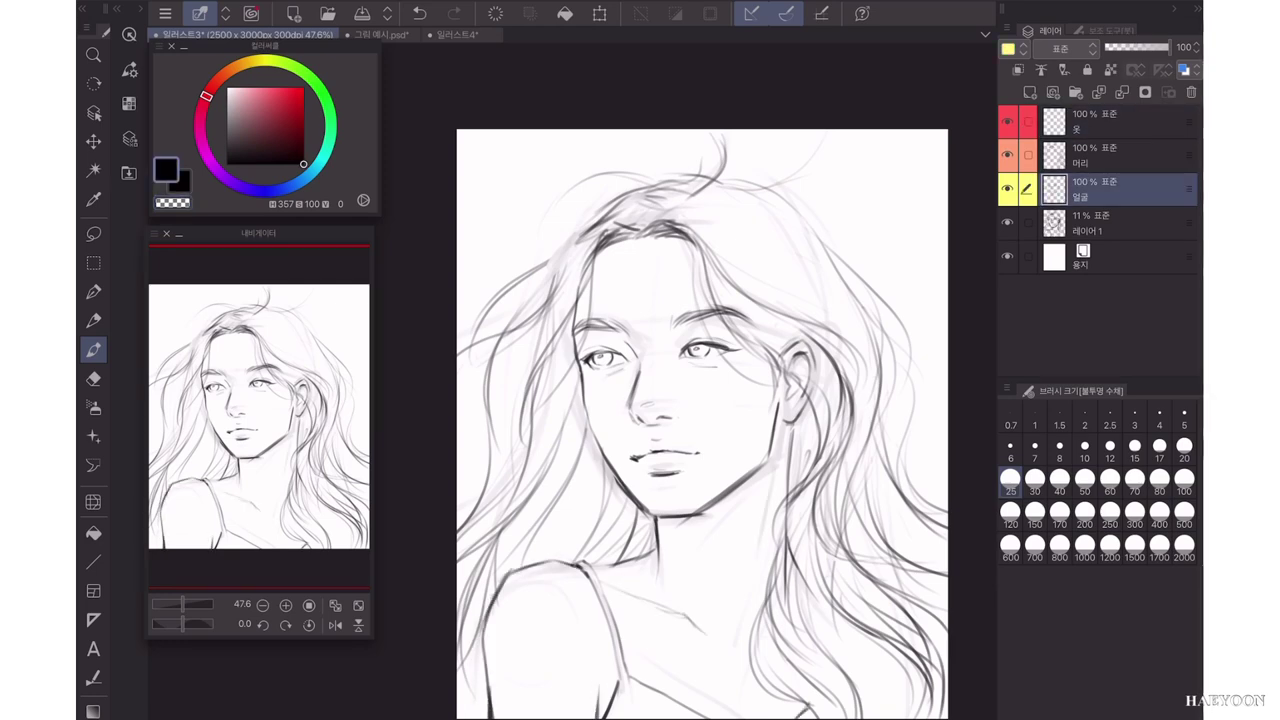
Nudge the chin upward with the liquify tool in the mirrored view, set the brush to size 17, and restore the unmirrored view.
left_click(335, 625)
scroll(640, 390, "up", 1)
left_click(93, 502)
left_click_drag(700, 535, 700, 520)
left_click(93, 350)
left_click(1135, 447)
left_click(1159, 447)
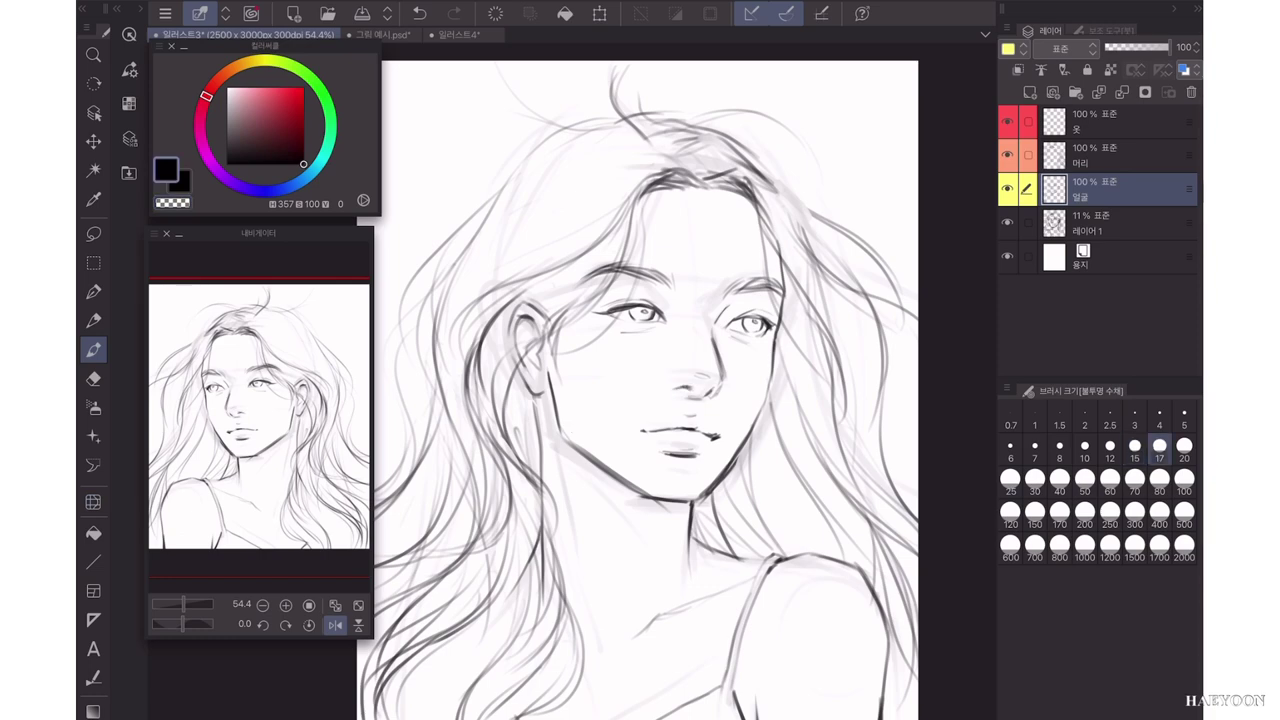
left_click(335, 625)
scroll(640, 390, "down", 1)
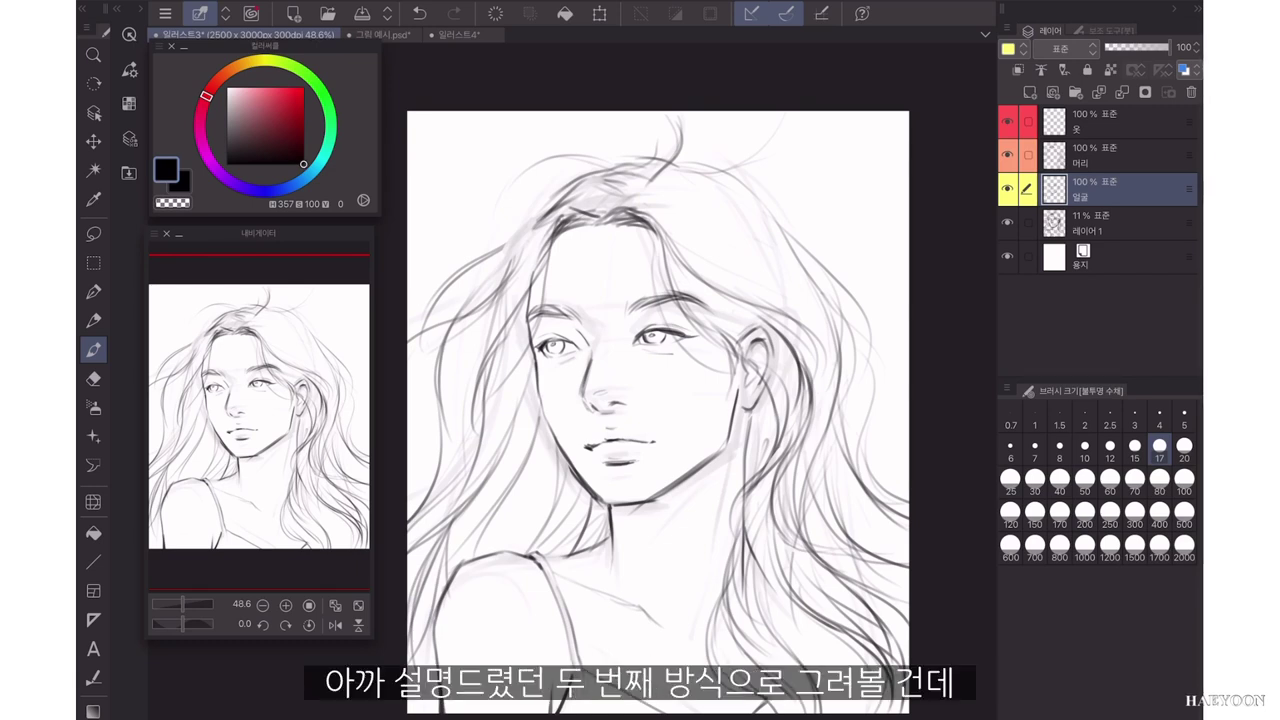
Add a base-colour layer directly beneath each of the 얼굴, 머리 and 옷 sketch layers.
left_click(1110, 223)
left_click(1029, 93)
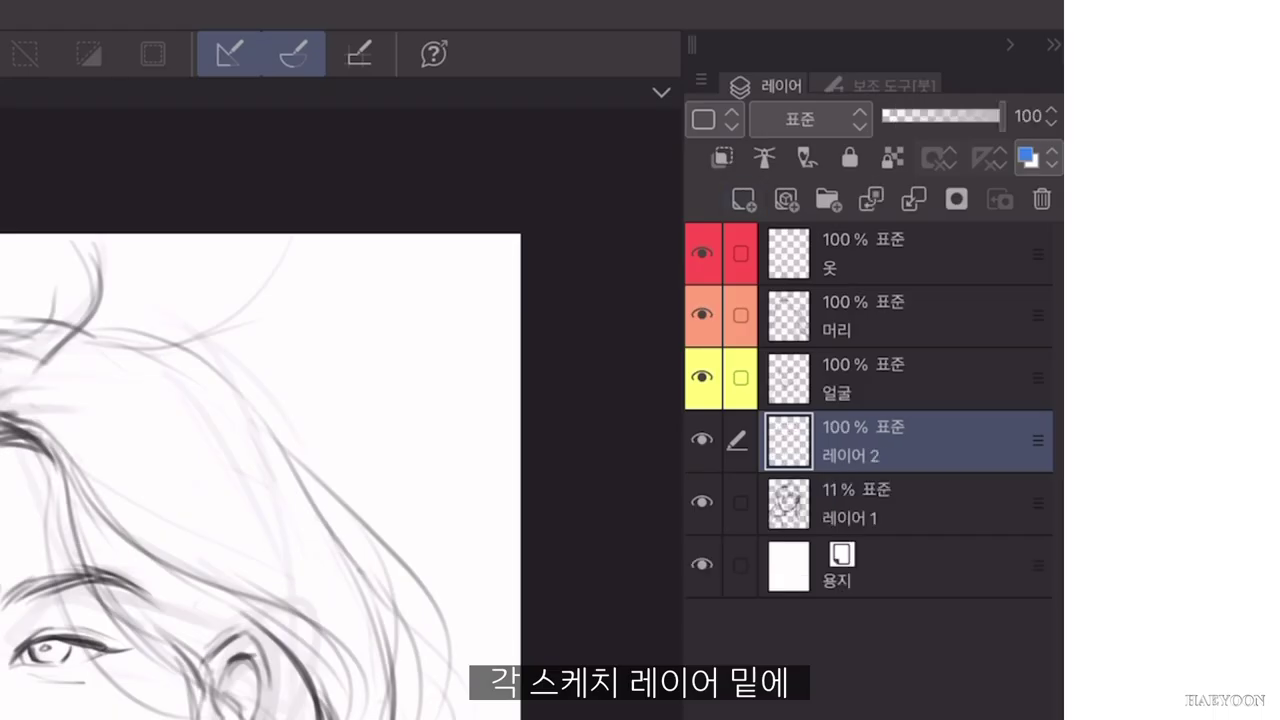
left_click(908, 379)
left_click(743, 199)
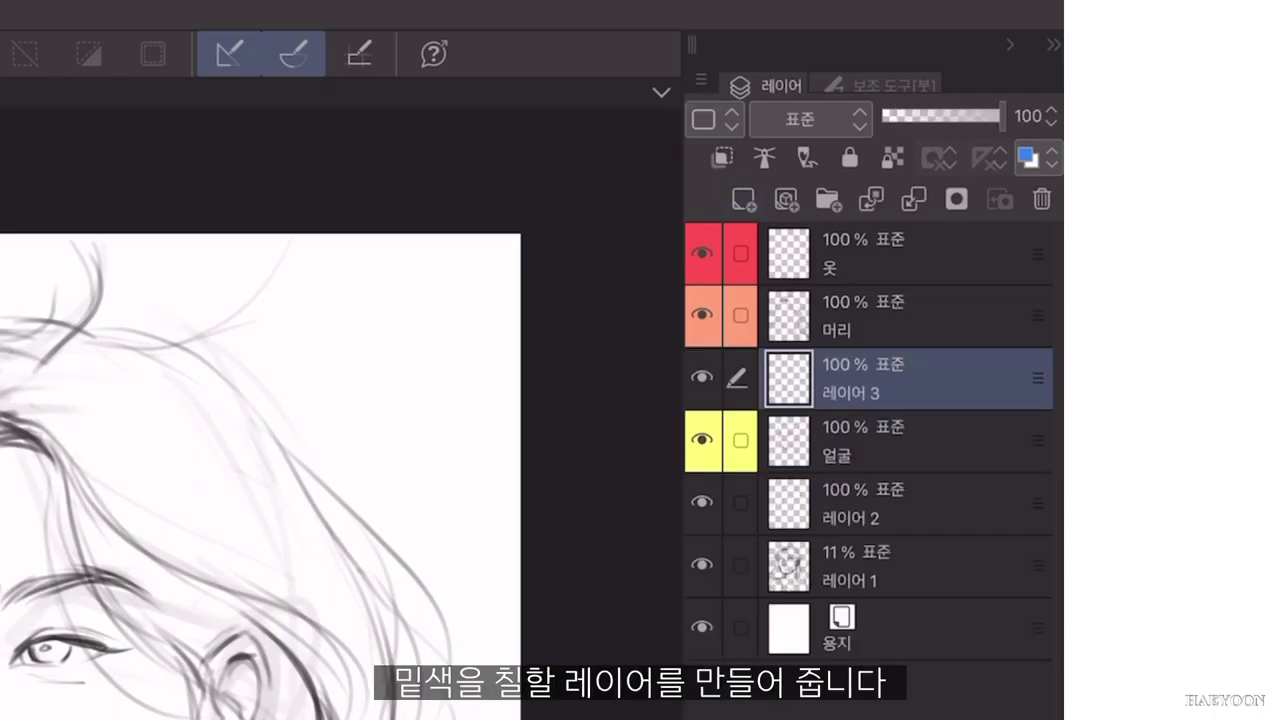
left_click(908, 316)
left_click(743, 199)
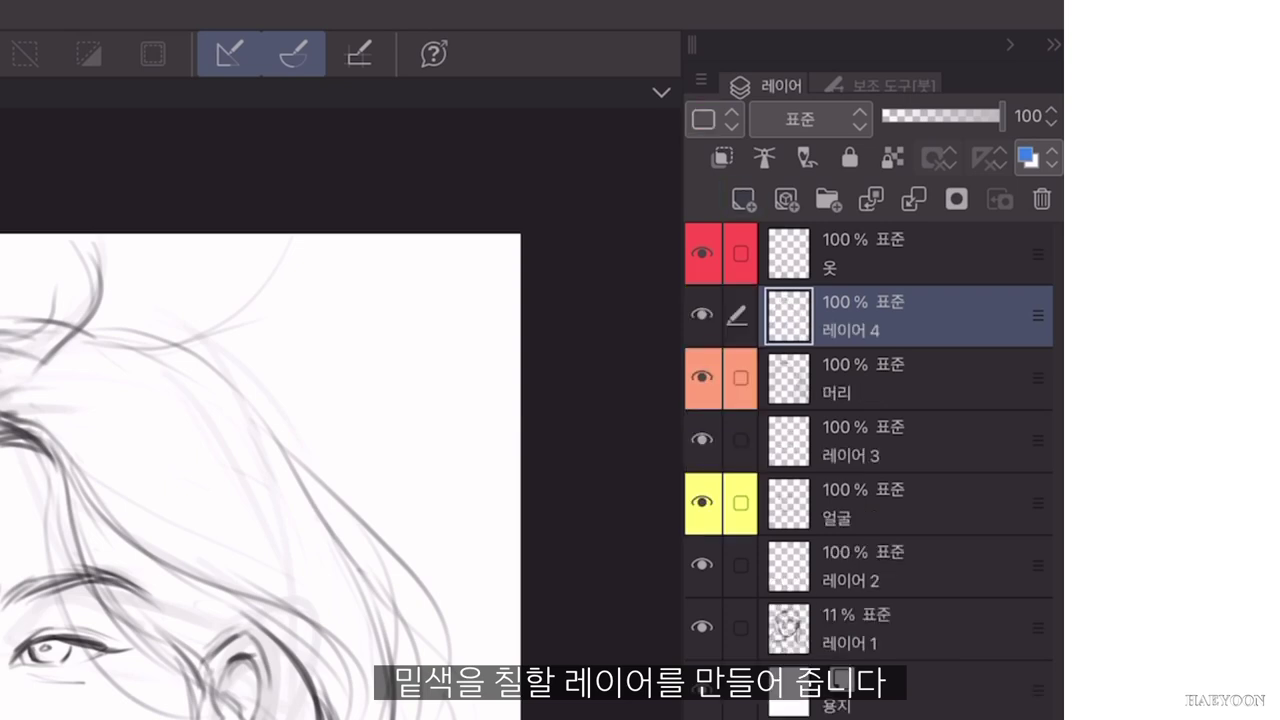
Try placing 레이어 2 above the 얼굴 layer and painting skin colour over the face at brush size 200.
left_click_drag(900, 565, 900, 475)
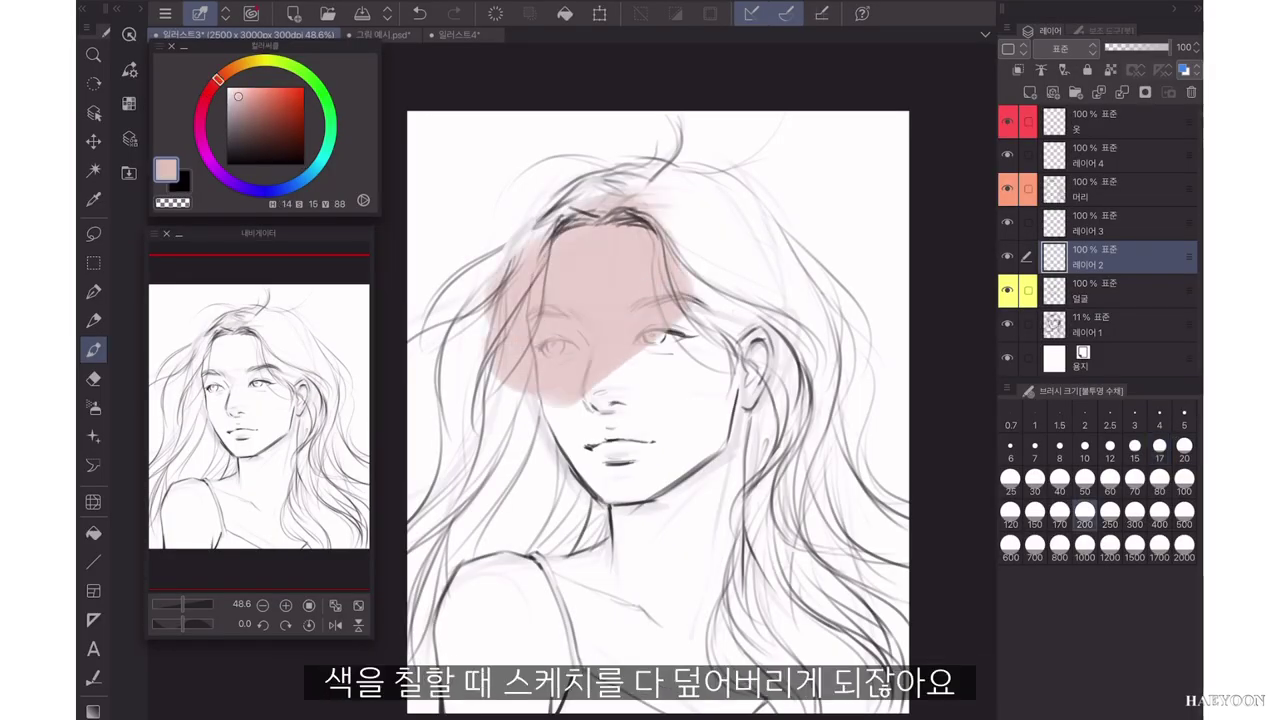
left_click_drag(690, 300, 540, 440)
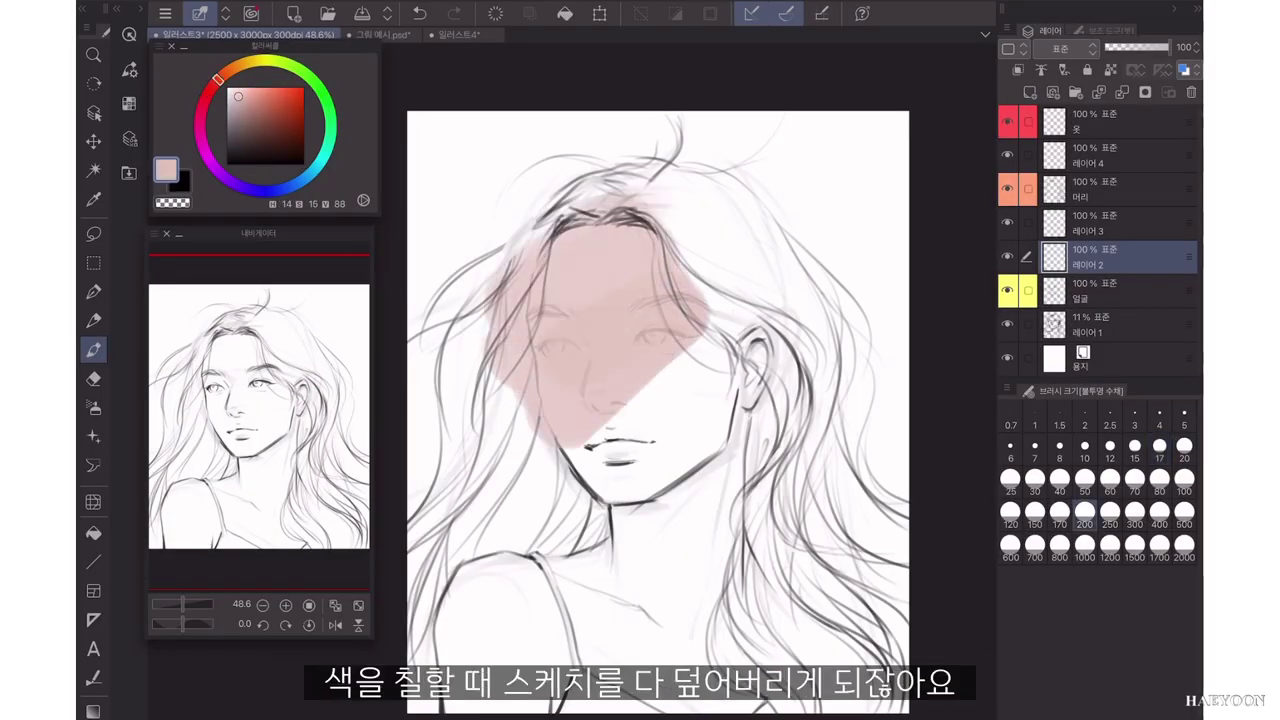
left_click_drag(700, 260, 490, 400)
left_click_drag(740, 320, 560, 440)
mouse_move(640, 395)
left_mouse_down()
mouse_move(527, 450)
mouse_move(702, 390)
mouse_move(582, 508)
left_mouse_up()
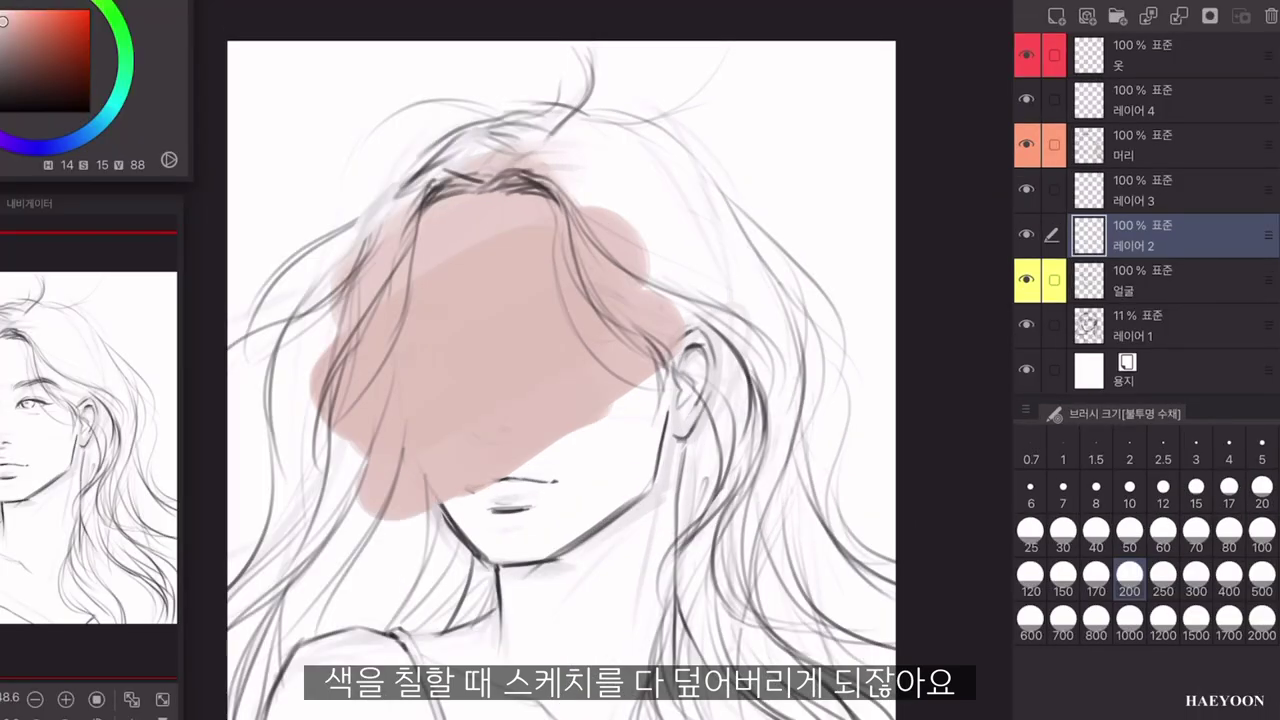
mouse_move(615, 320)
left_mouse_down()
mouse_move(690, 372)
mouse_move(535, 545)
mouse_move(432, 618)
left_mouse_up()
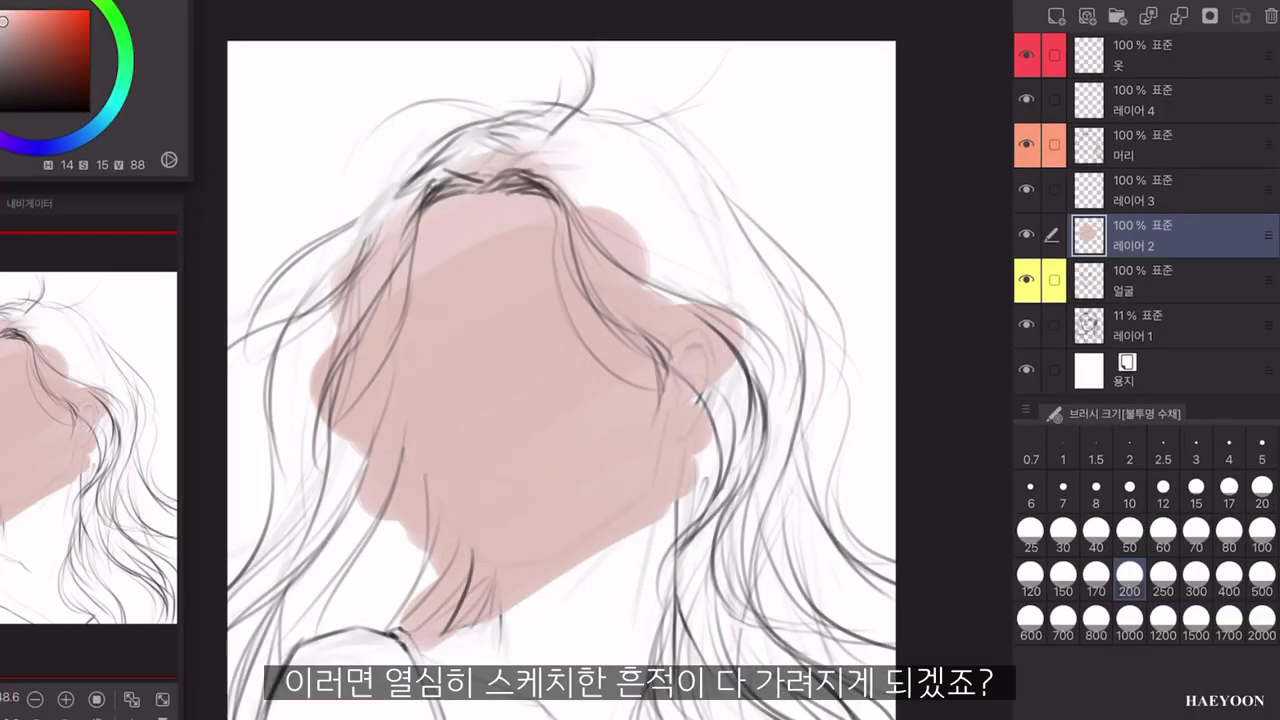
left_click_drag(808, 375, 808, 472)
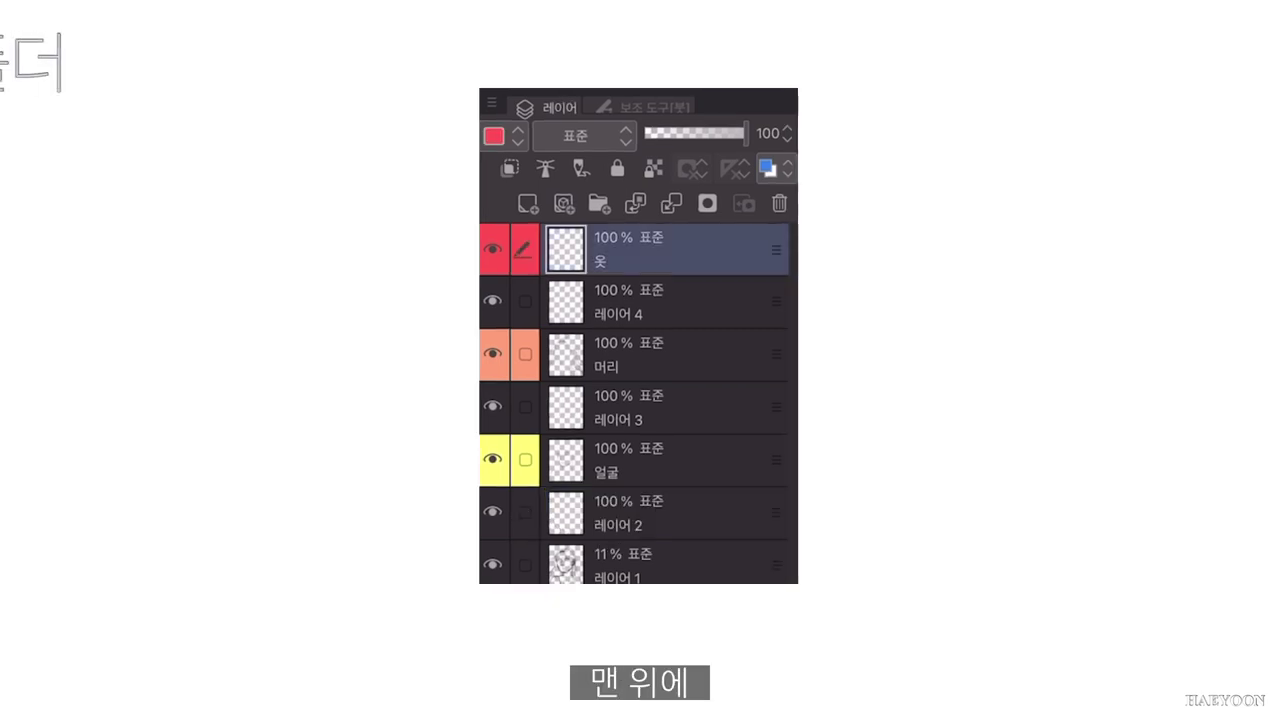
Create a layer folder at the top of the stack and move all layers from 옷 down to 레이어 2 into it.
left_click(603, 206)
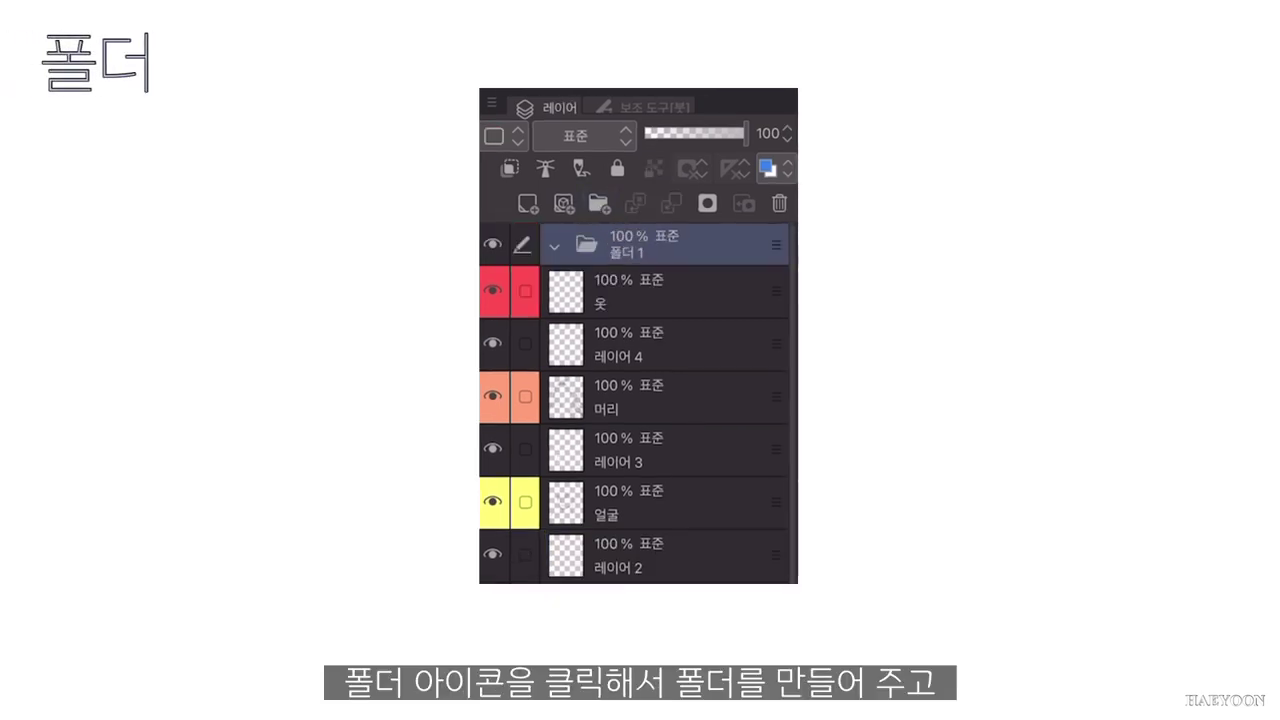
left_click(664, 292)
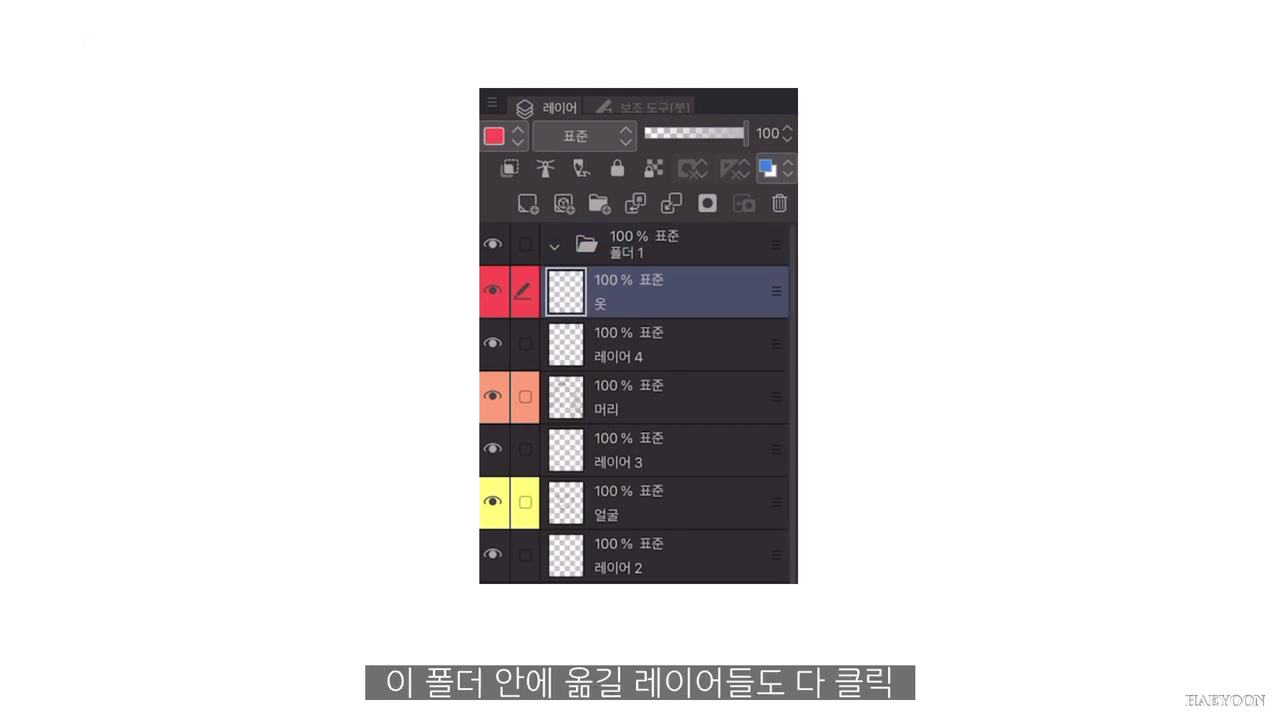
left_click_drag(522, 343, 538, 557)
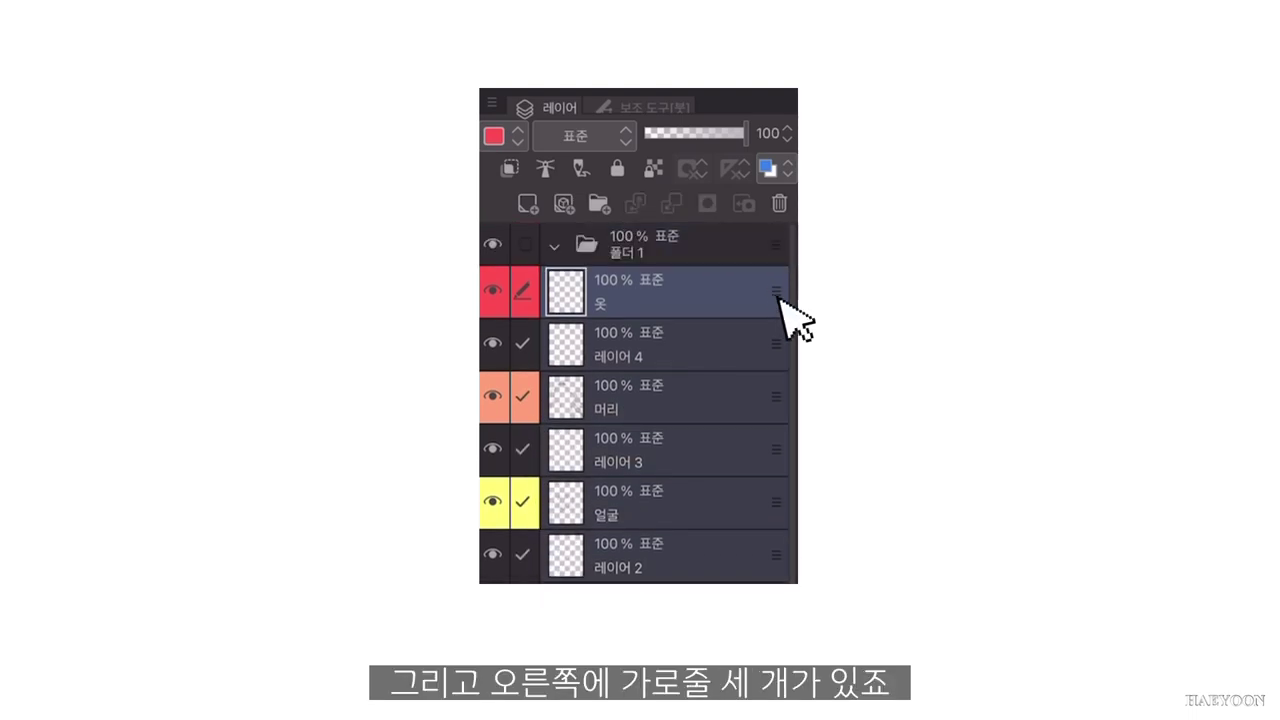
left_click_drag(776, 291, 774, 246)
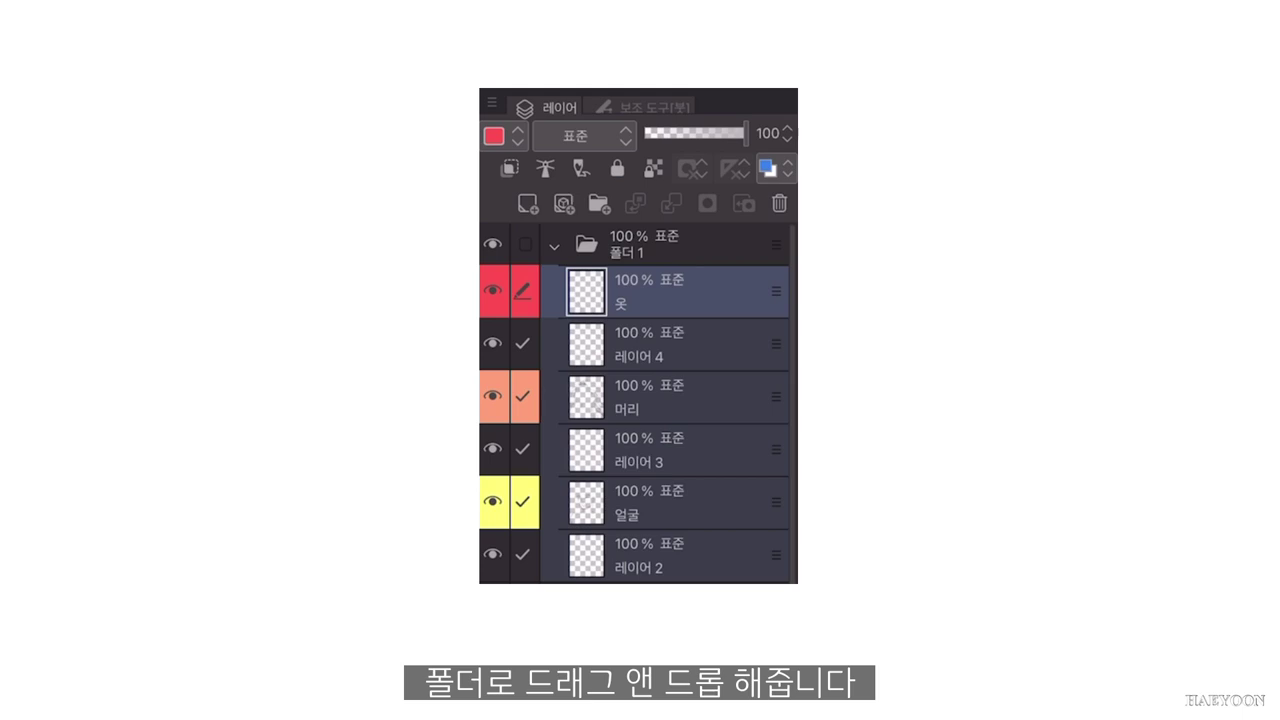
Collapse and expand the new folder to check the layers grouped inside it.
left_click(680, 245)
left_click(554, 246)
left_click(554, 246)
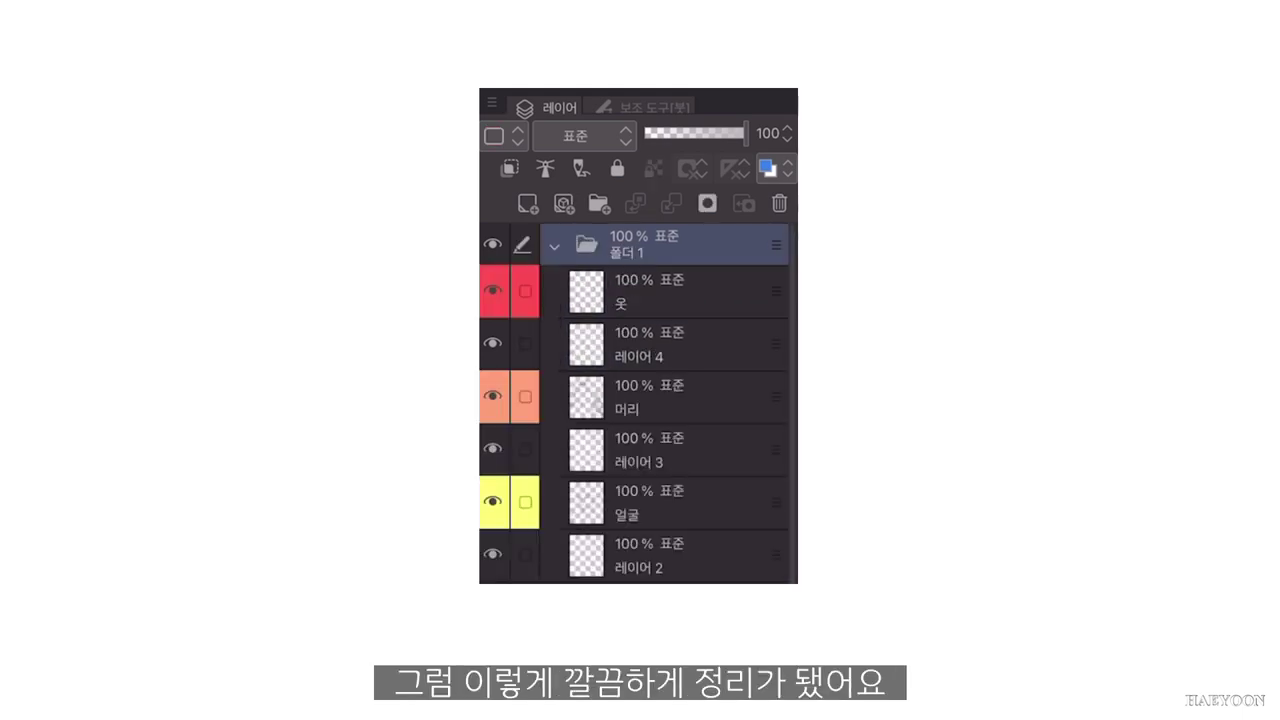
left_click(554, 246)
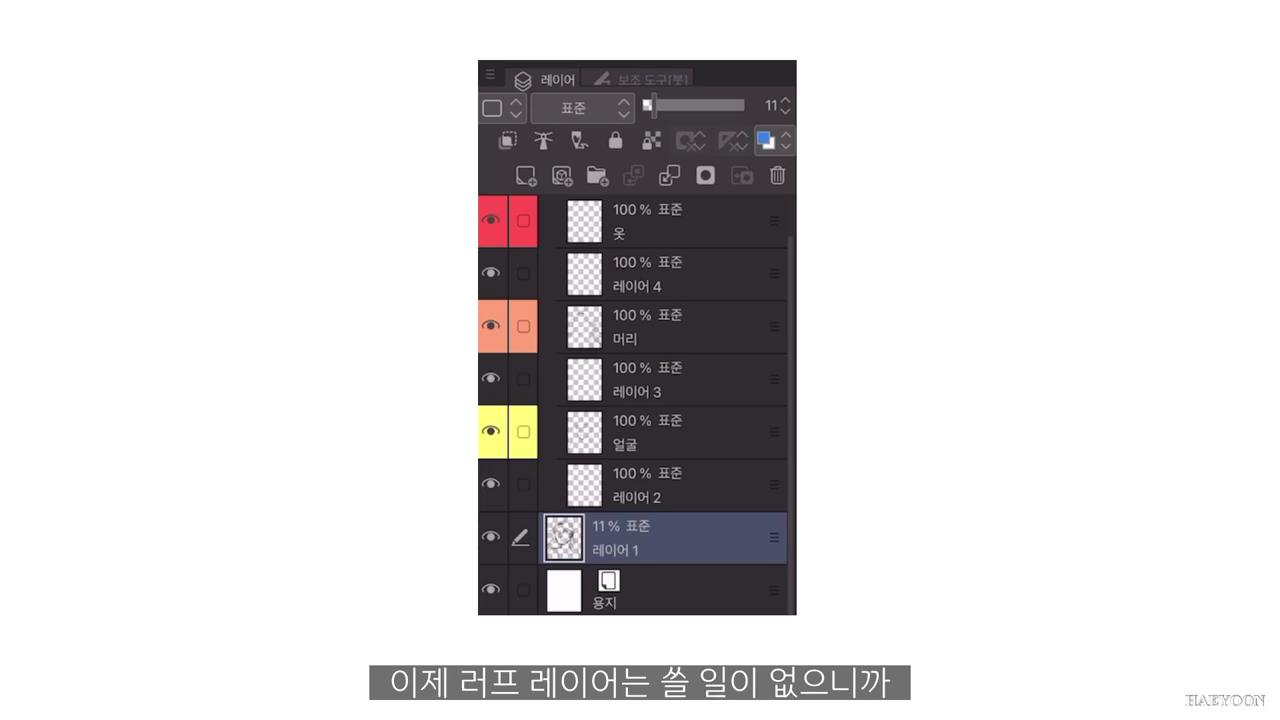
Hide the rough layer 레이어 1, and paint the skin base (H 24, S 12, V 91) over the face on 레이어 2 at size 170.
left_click(489, 537)
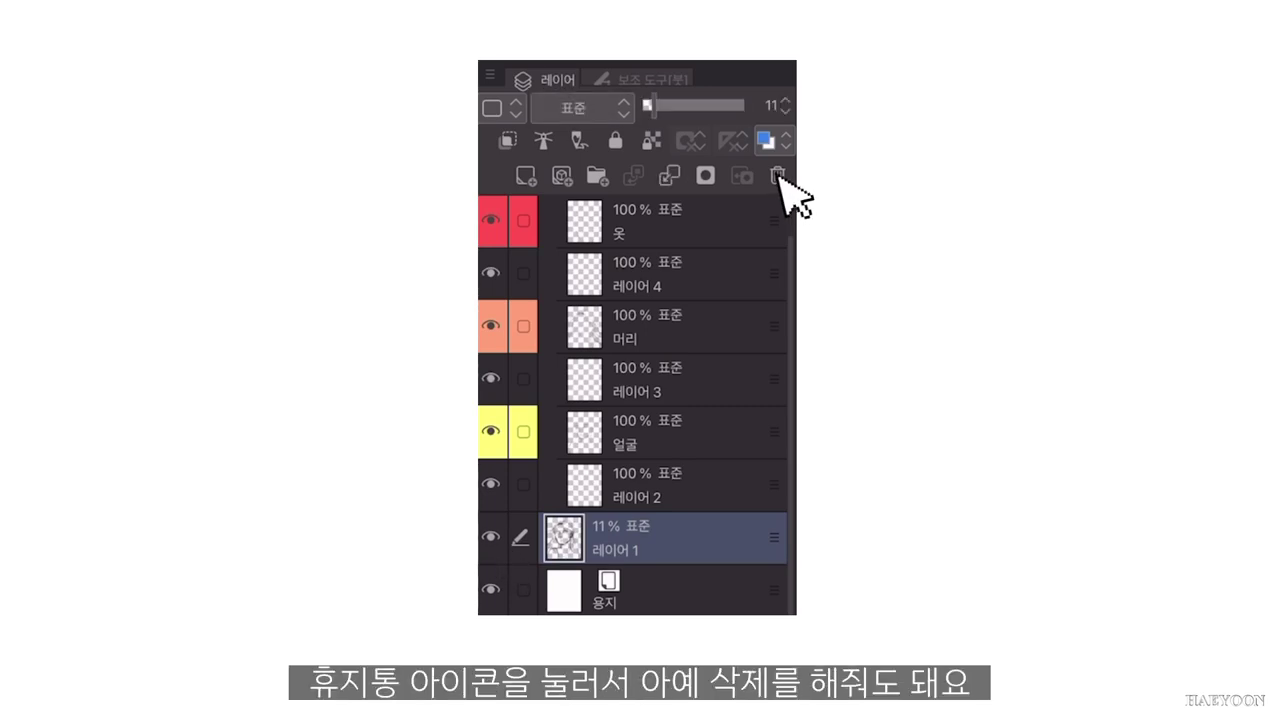
left_click(778, 177)
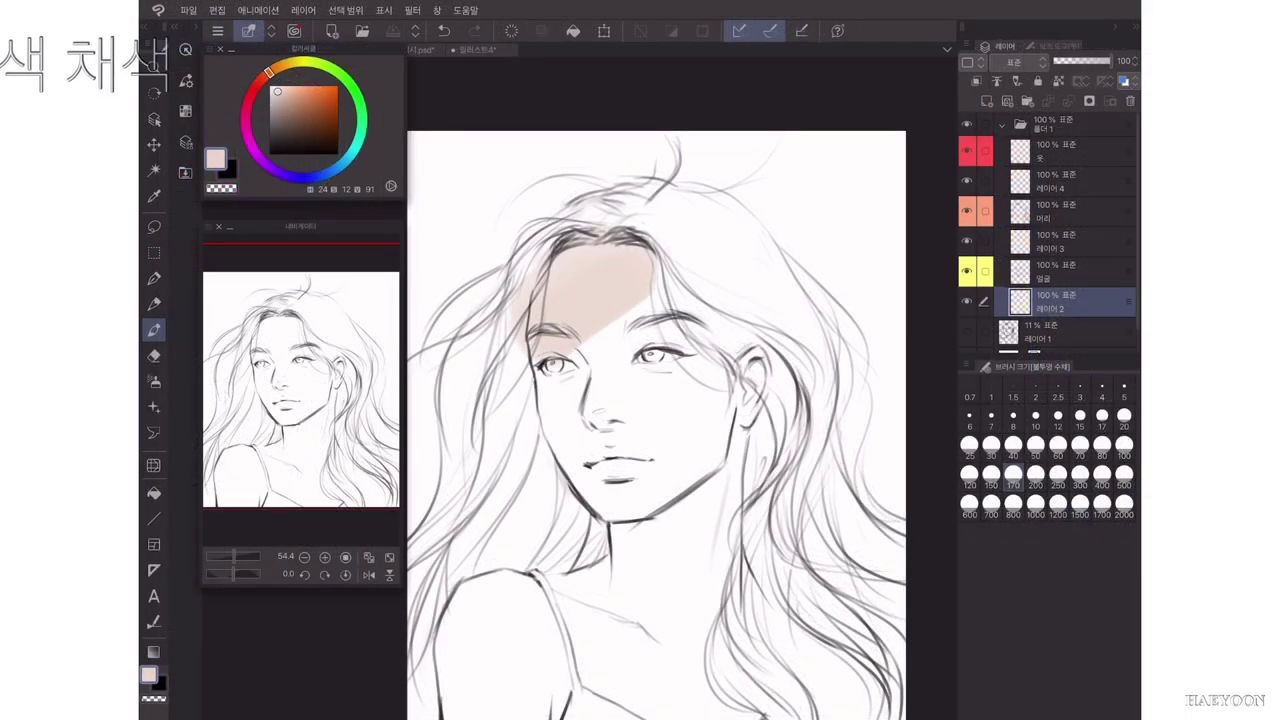
left_click_drag(545, 405, 680, 265)
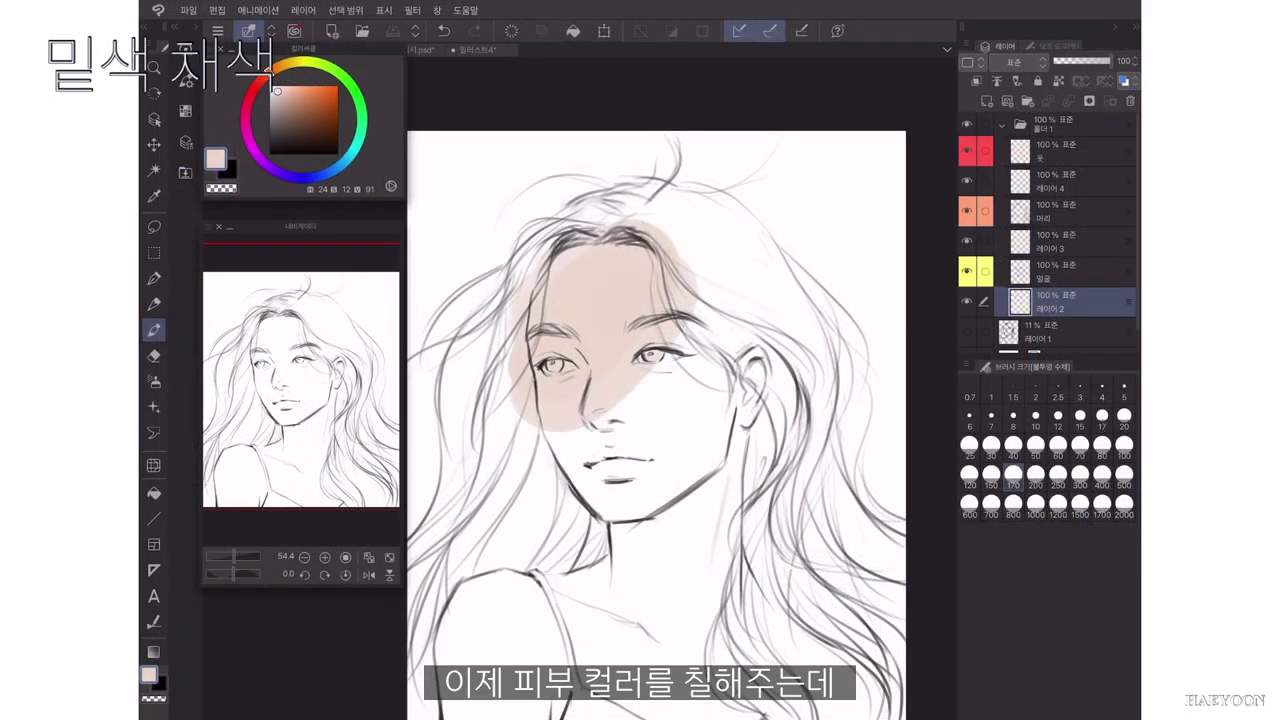
left_click_drag(500, 420, 660, 235)
left_click_drag(520, 490, 740, 300)
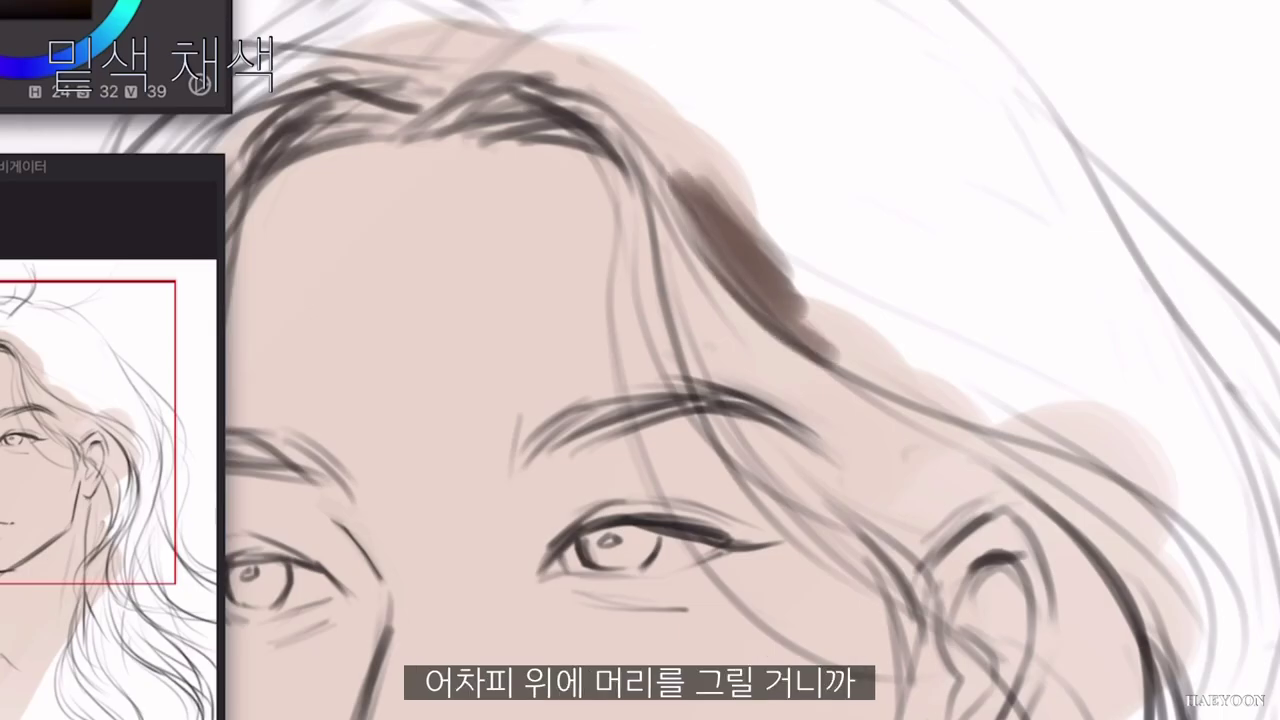
Try covering the skin colour that spills into the hair beside the forehead with brown (H 24, S 32, V 39).
left_click_drag(631, 255, 650, 284)
mouse_move(672, 212)
left_mouse_down()
mouse_move(785, 450)
mouse_move(866, 535)
left_mouse_up()
left_click_drag(700, 320, 868, 505)
left_click_drag(672, 215, 875, 478)
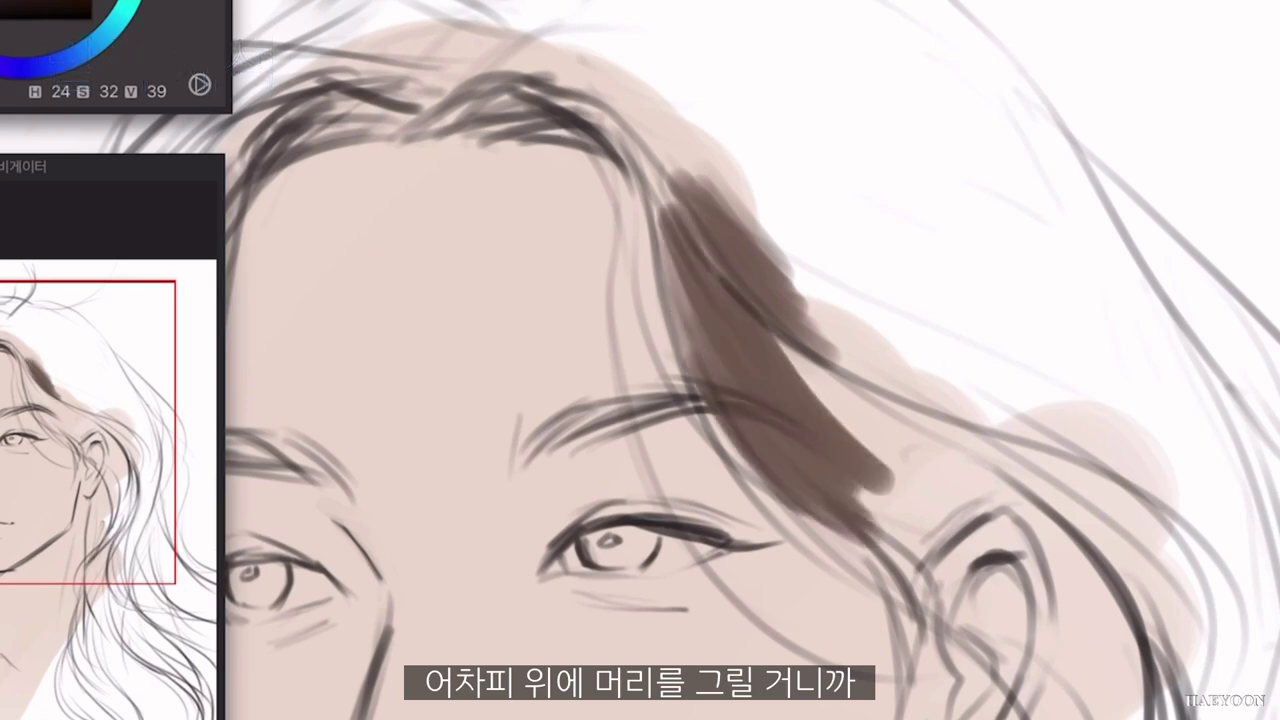
left_click_drag(765, 300, 880, 480)
mouse_move(478, 505)
left_mouse_down()
mouse_move(455, 628)
mouse_move(640, 640)
mouse_move(825, 590)
left_mouse_up()
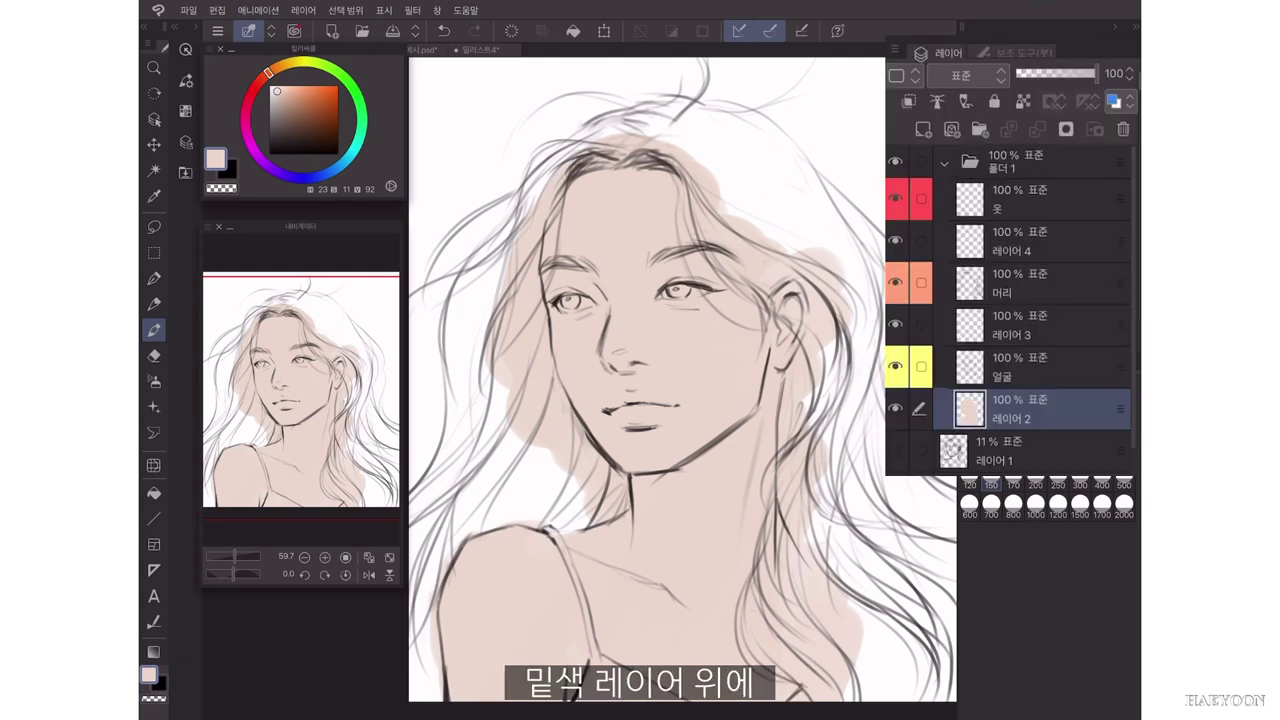
Add a new layer above the skin base layer 레이어 2 and clip it to that layer.
key("ctrl+shift+n")
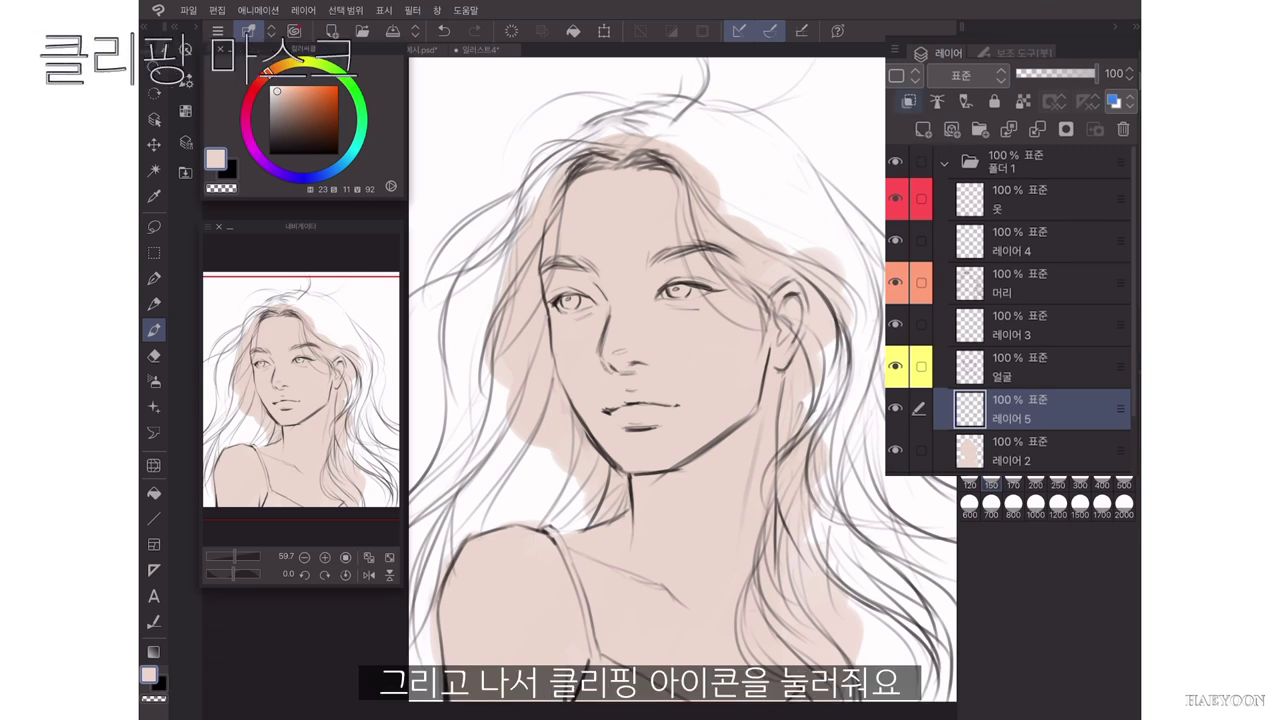
left_click(909, 101)
scroll(1010, 310, "down", 1)
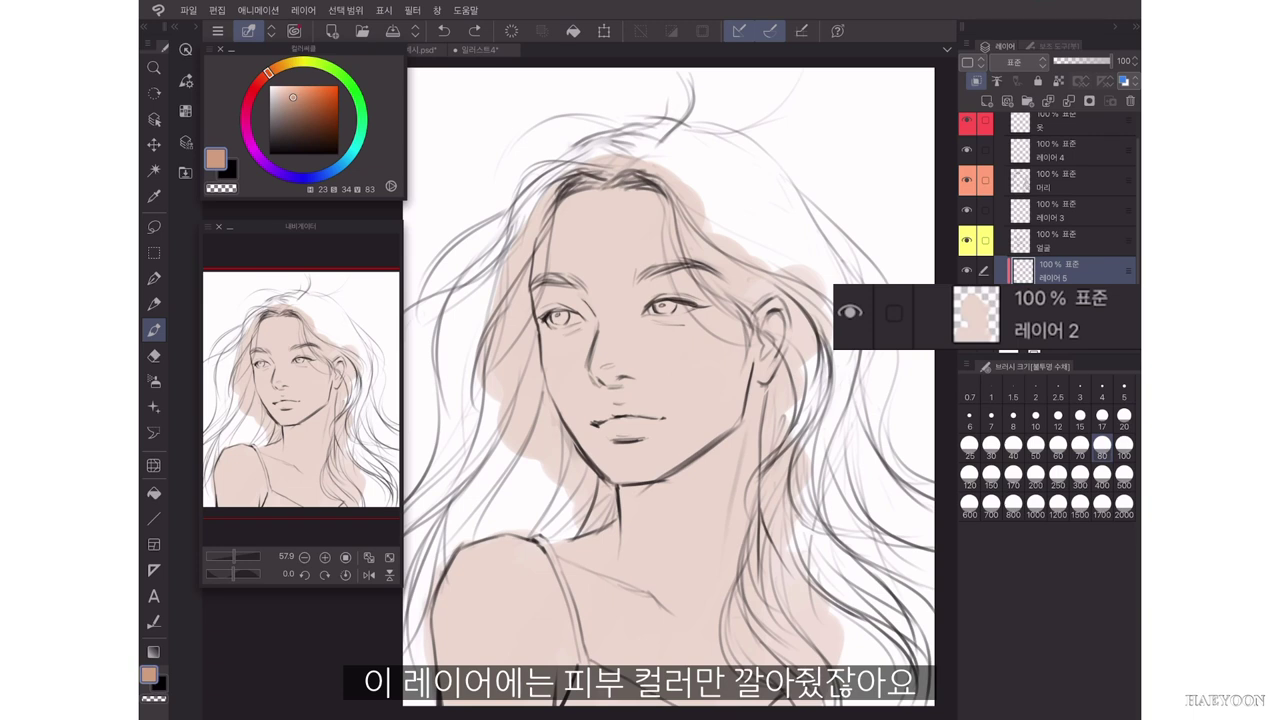
Test the clipping on 레이어 5 with tan stripes across the face at size 80, releasing and reapplying the clip.
mouse_move(504, 316)
left_mouse_down()
mouse_move(492, 332)
mouse_move(504, 408)
mouse_move(550, 470)
mouse_move(815, 350)
left_mouse_up()
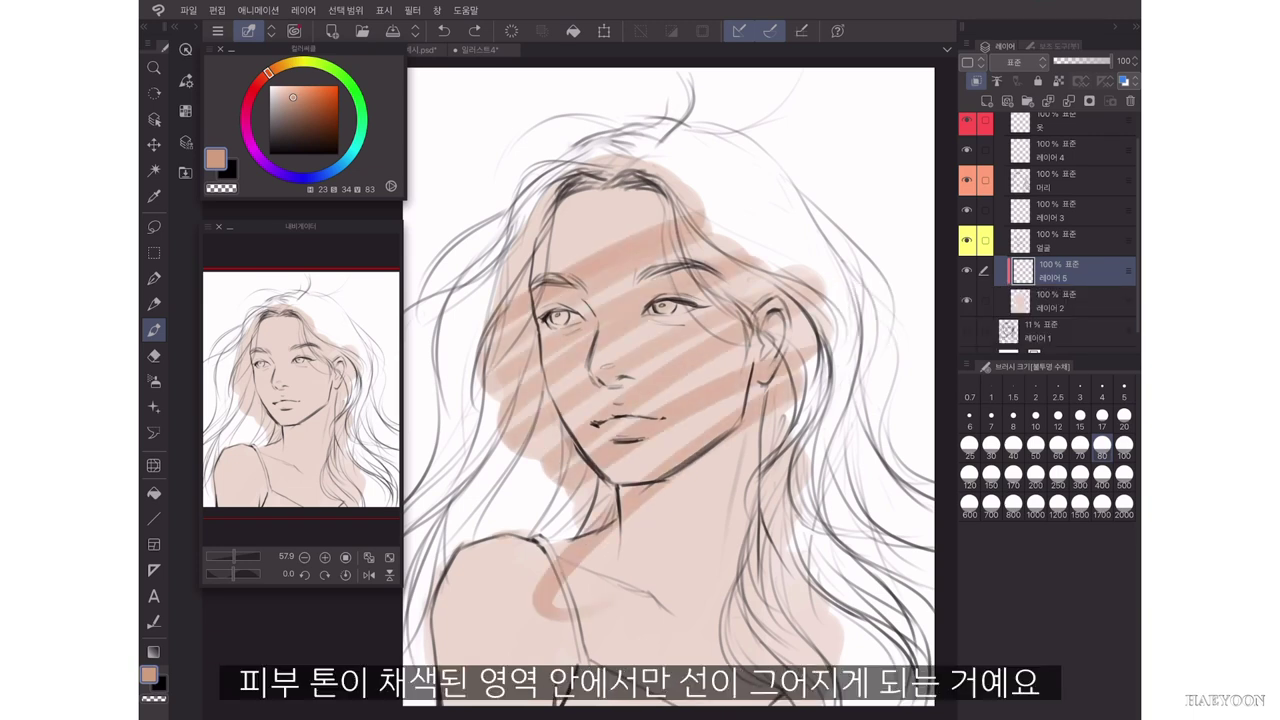
left_click_drag(535, 608, 800, 380)
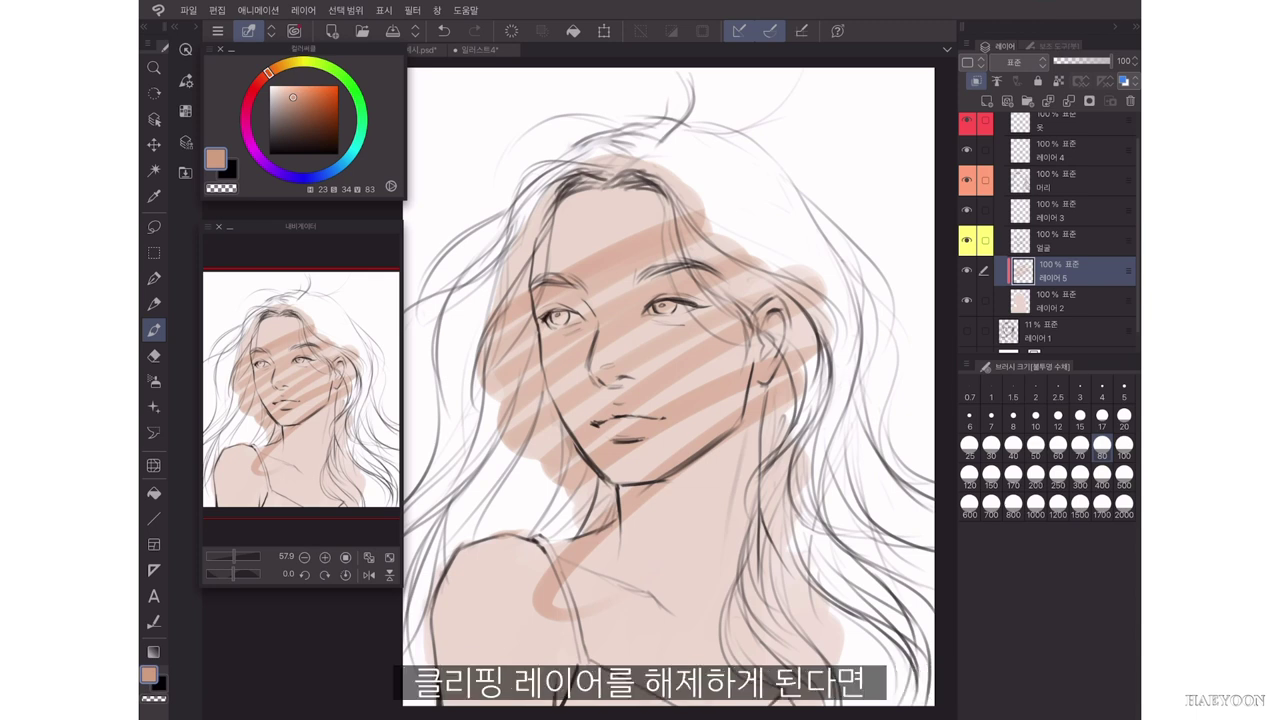
left_click(976, 81)
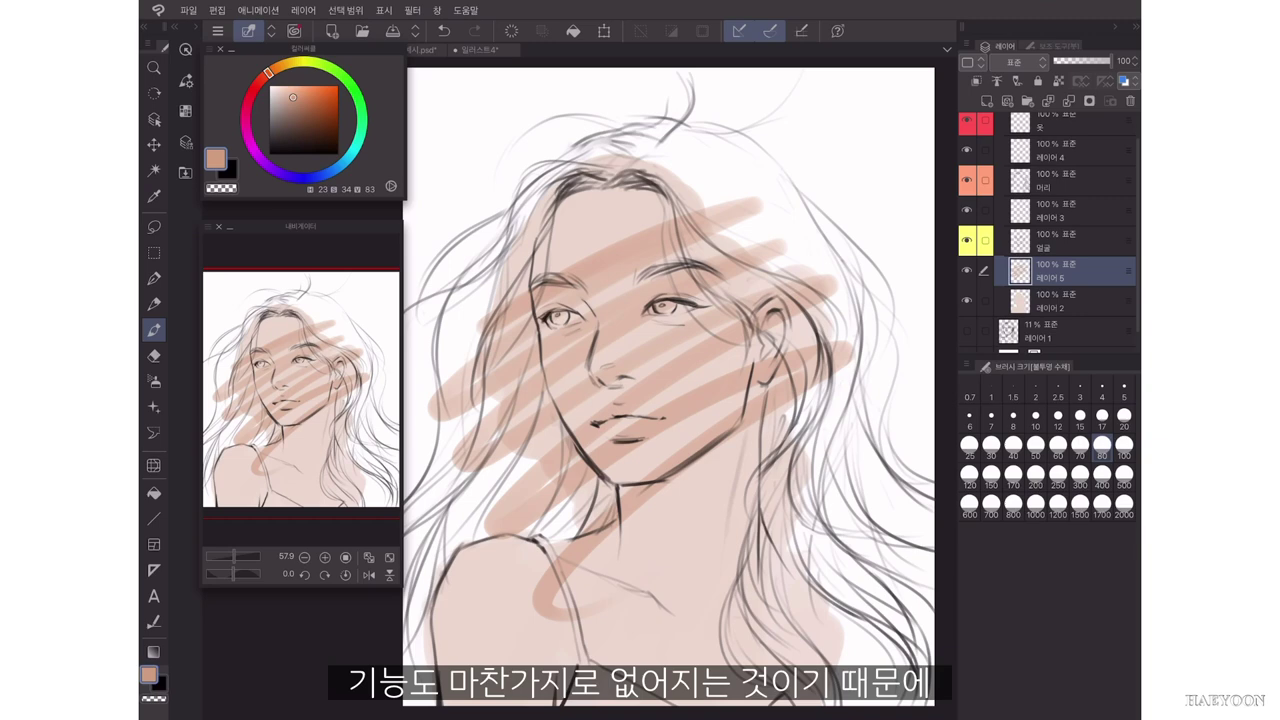
scroll(800, 386, "up", 4)
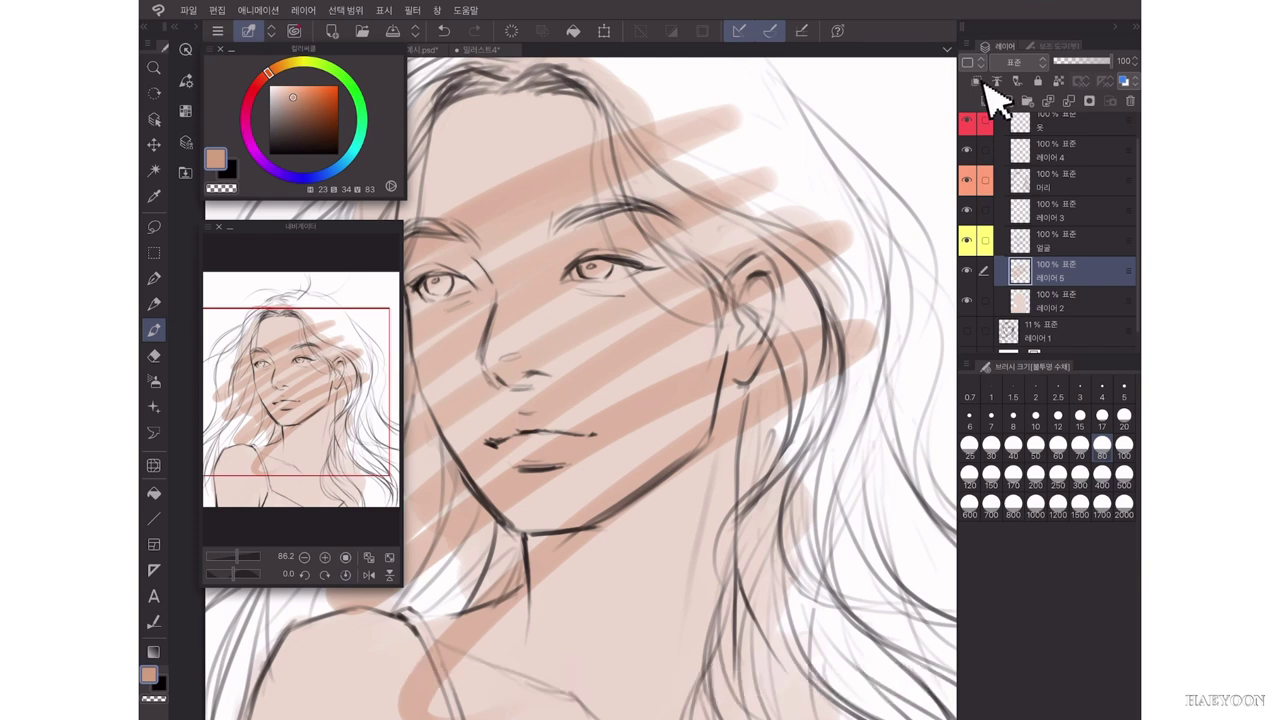
left_click(977, 81)
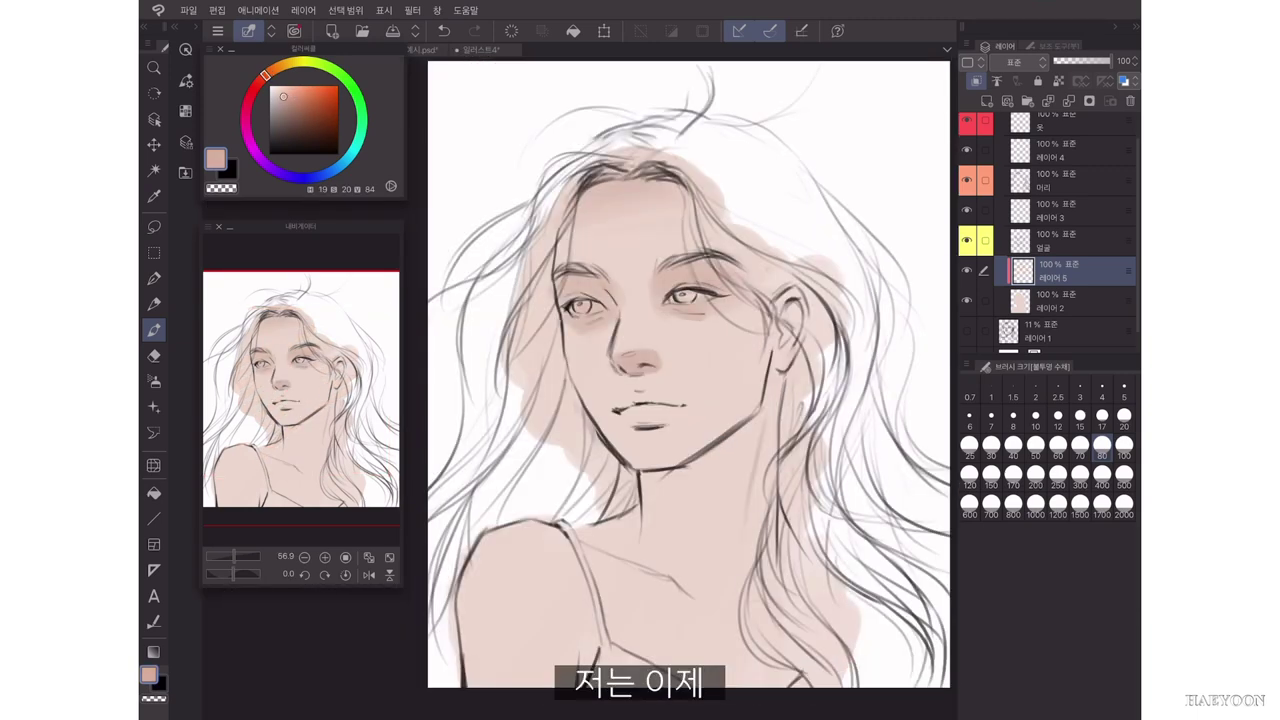
Paint skin shadows on the ear, neck, under the nose and around the eye on the clipped 레이어 5.
left_click_drag(795, 300, 776, 385)
left_click_drag(645, 473, 765, 520)
left_click_drag(632, 370, 668, 374)
left_click_drag(685, 296, 714, 274)
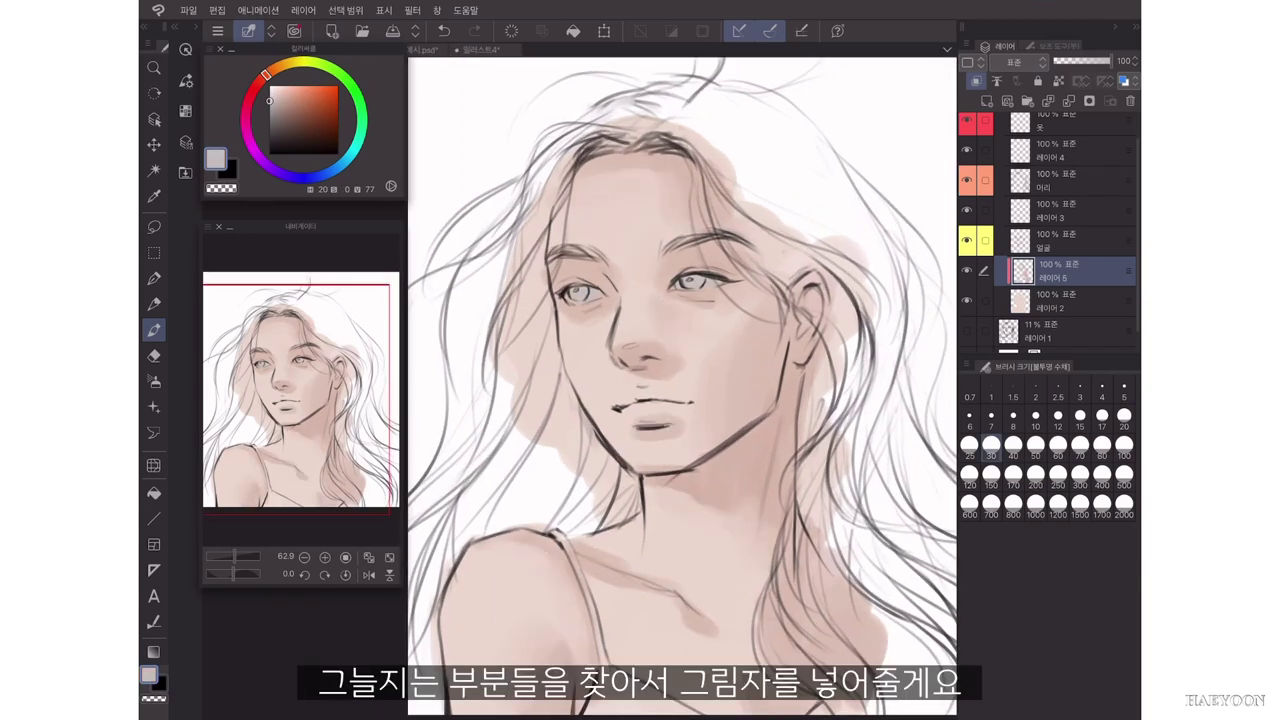
Colour the irises and eyebrows brown (H 20, S 37, V 46) on 레이어 5 at brush size 30.
left_click_drag(570, 290, 586, 298)
left_click_drag(684, 278, 706, 286)
left_click_drag(550, 256, 710, 238)
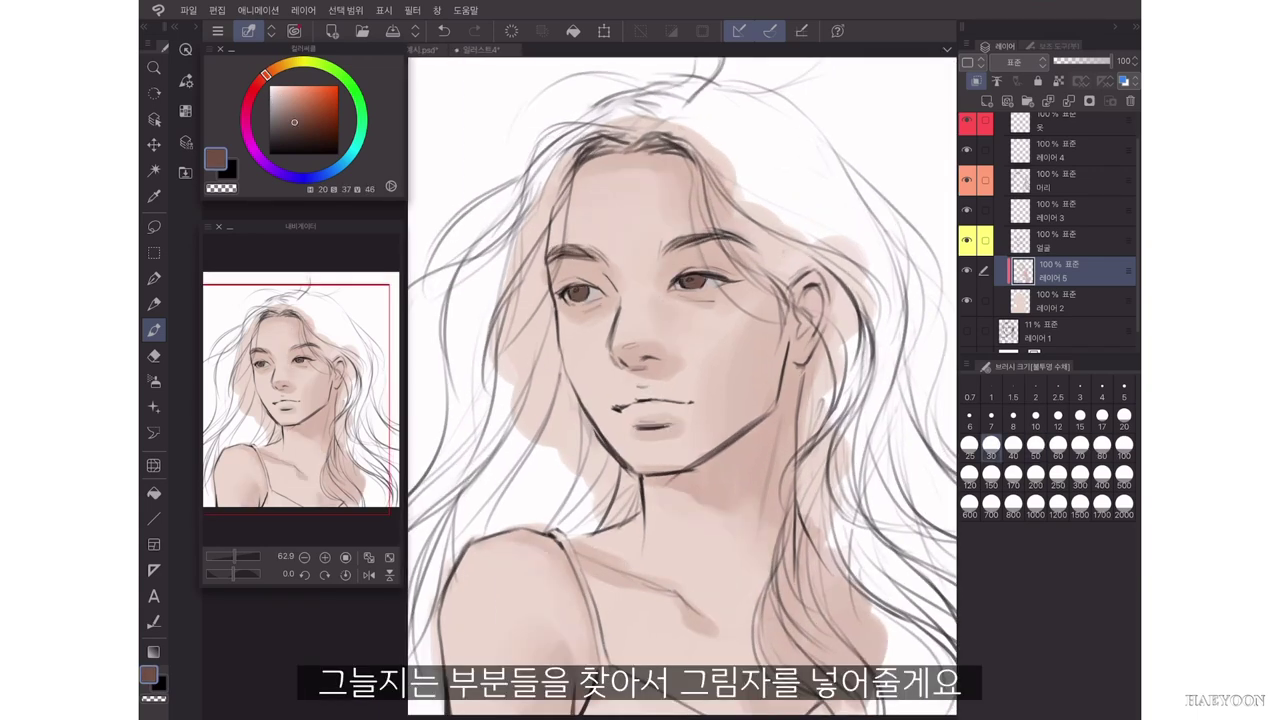
left_click_drag(678, 246, 738, 238)
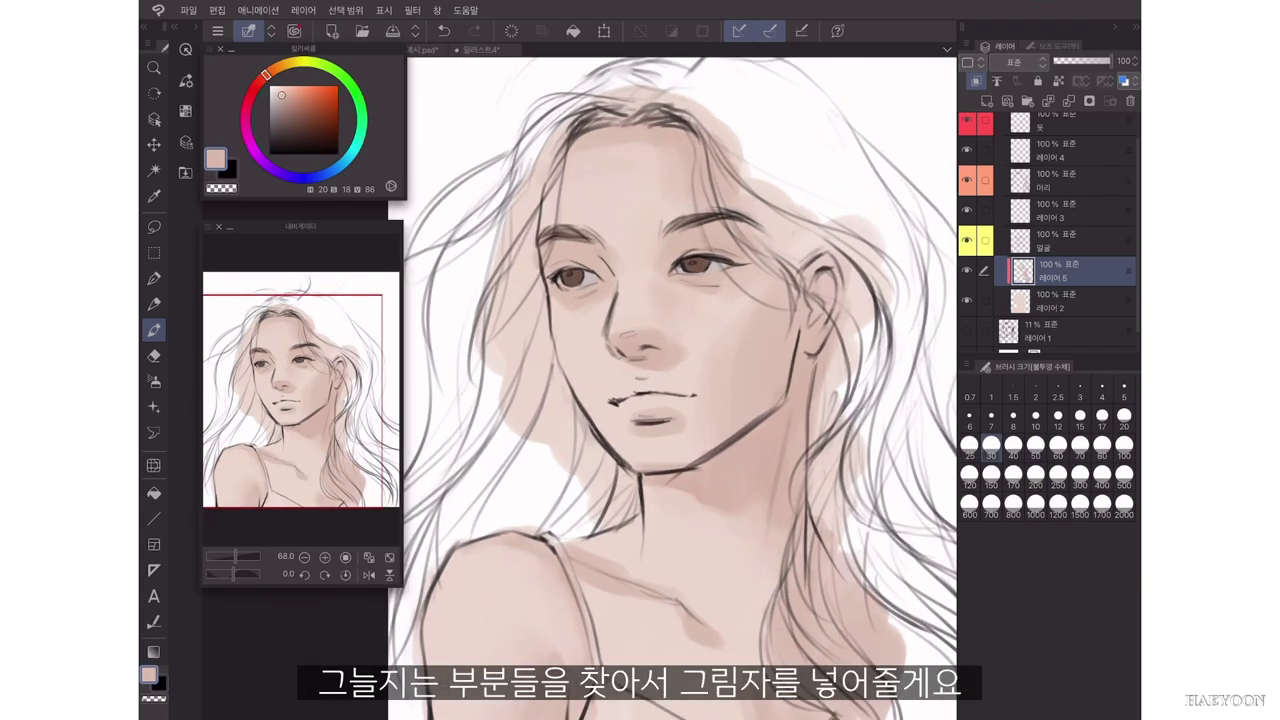
Paint the upper and lower lips in a soft pink on 레이어 5 at brush size 30.
left_click(290, 95)
left_click_drag(625, 385, 688, 400)
left_click_drag(620, 405, 676, 410)
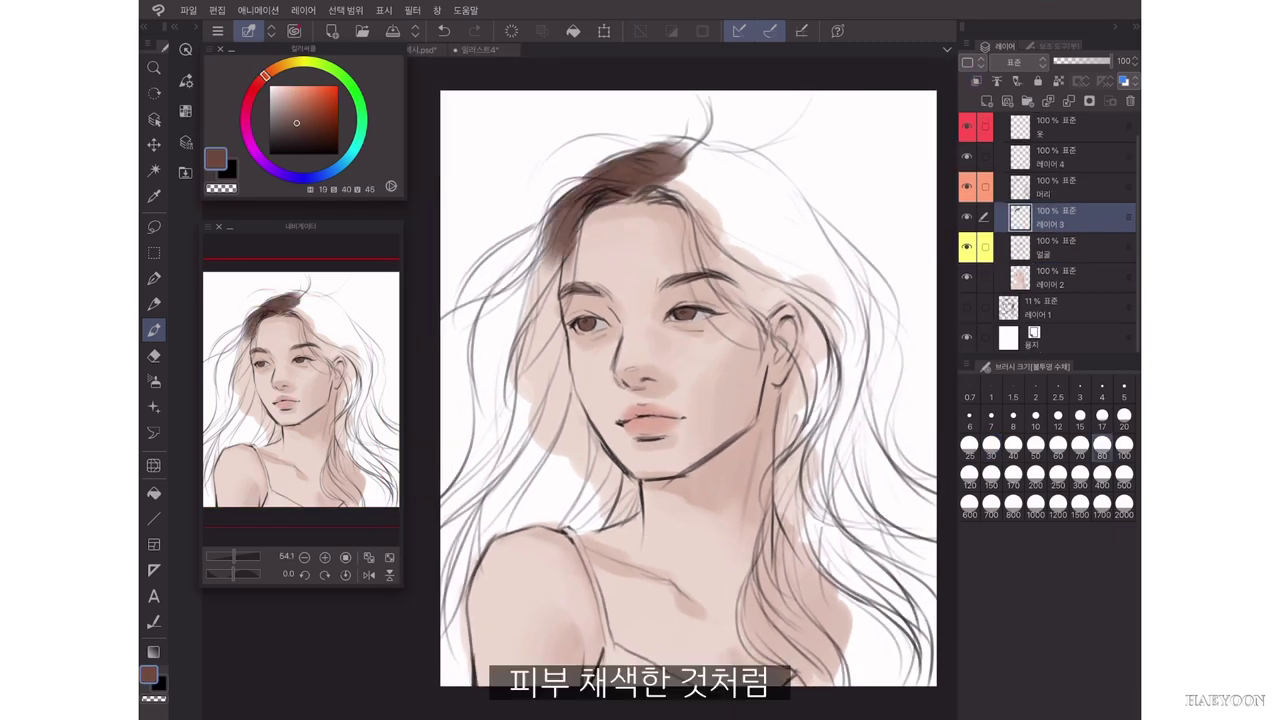
Paint the base brown (H 19, S 40, V 45) on 레이어 3 over the long hair beside the forehead and cheek, at size 80.
left_click_drag(545, 245, 515, 400)
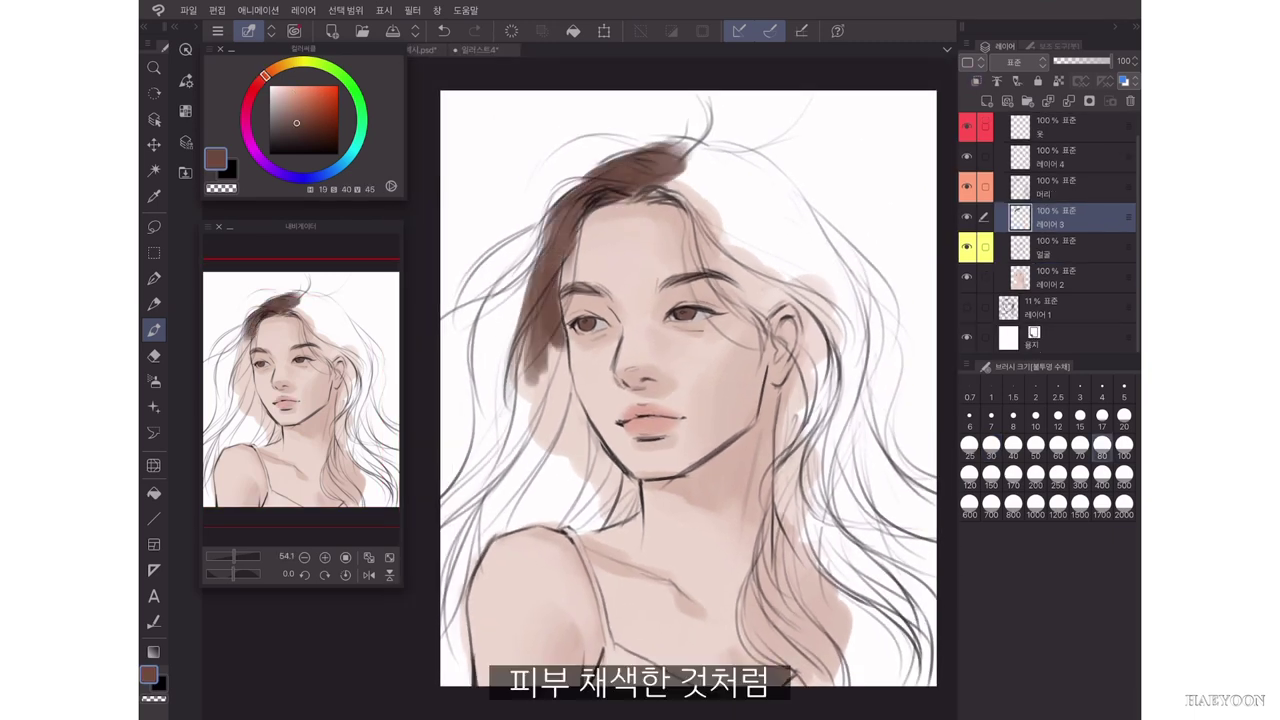
left_click_drag(560, 320, 600, 470)
left_click_drag(520, 420, 460, 590)
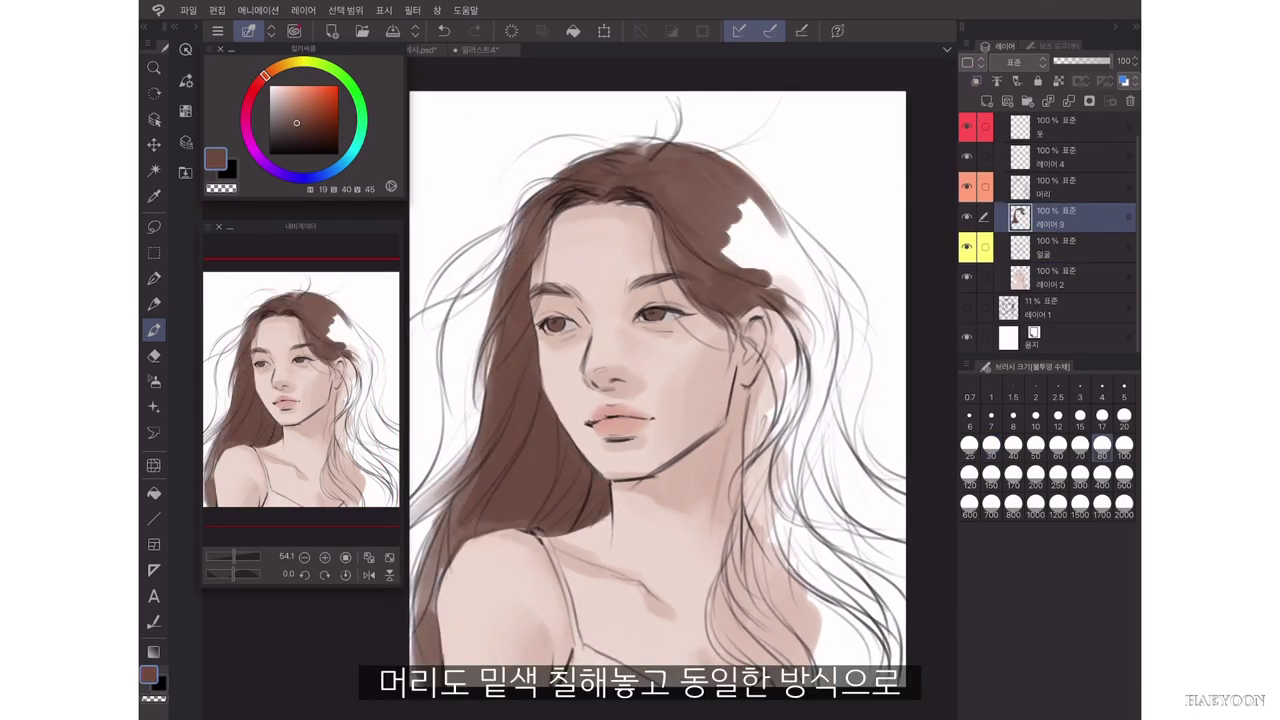
Fill the rest of the hair behind the ear and down over the shoulder with the same base brown on 레이어 3.
left_click_drag(690, 150, 780, 280)
left_click_drag(755, 175, 840, 340)
left_click_drag(790, 265, 770, 440)
left_click_drag(785, 340, 765, 470)
left_click_drag(750, 325, 788, 465)
left_click_drag(825, 340, 875, 520)
left_click_drag(785, 500, 860, 670)
left_click_drag(760, 410, 790, 680)
left_click_drag(870, 470, 830, 665)
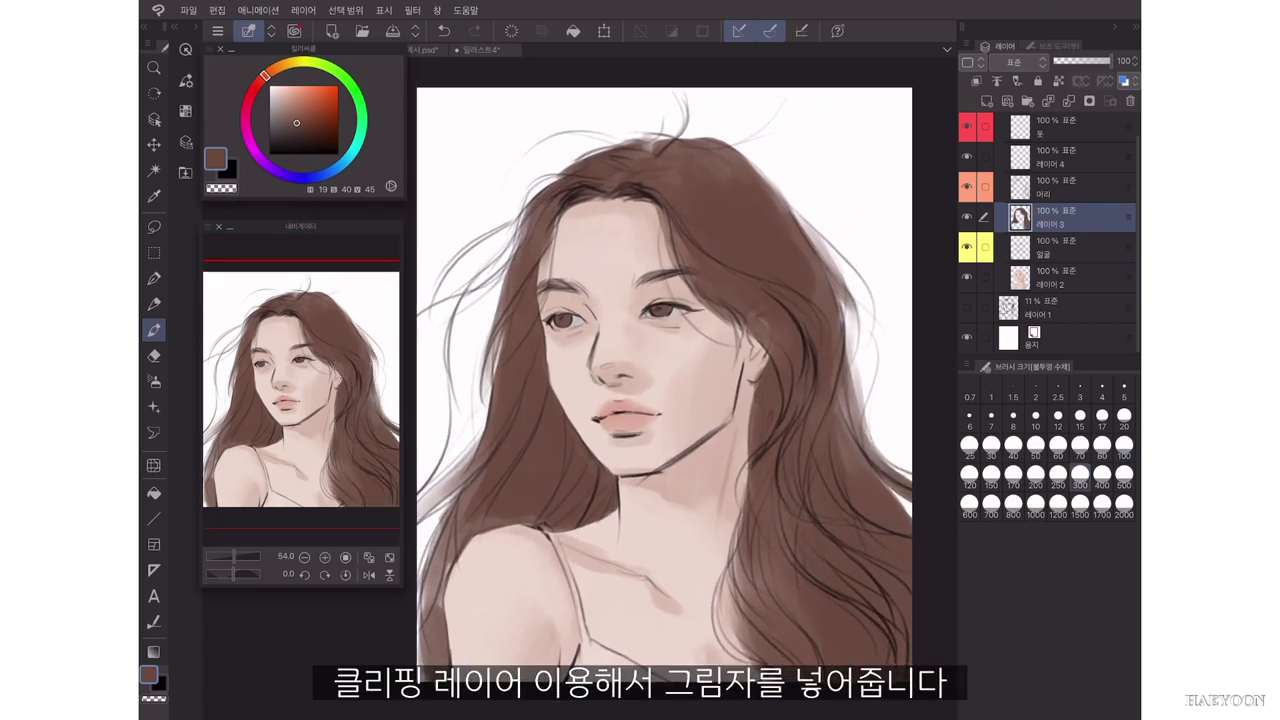
Add a layer clipped to 레이어 3, paint dark brown hair shadows (H 19, S 44, V 29) at size 80, and merge it down.
key("ctrl+shift+n")
left_click_drag(610, 155, 520, 320)
left_click_drag(540, 275, 495, 530)
left_click_drag(606, 440, 575, 525)
left_click_drag(668, 195, 795, 340)
left_click_drag(795, 262, 836, 400)
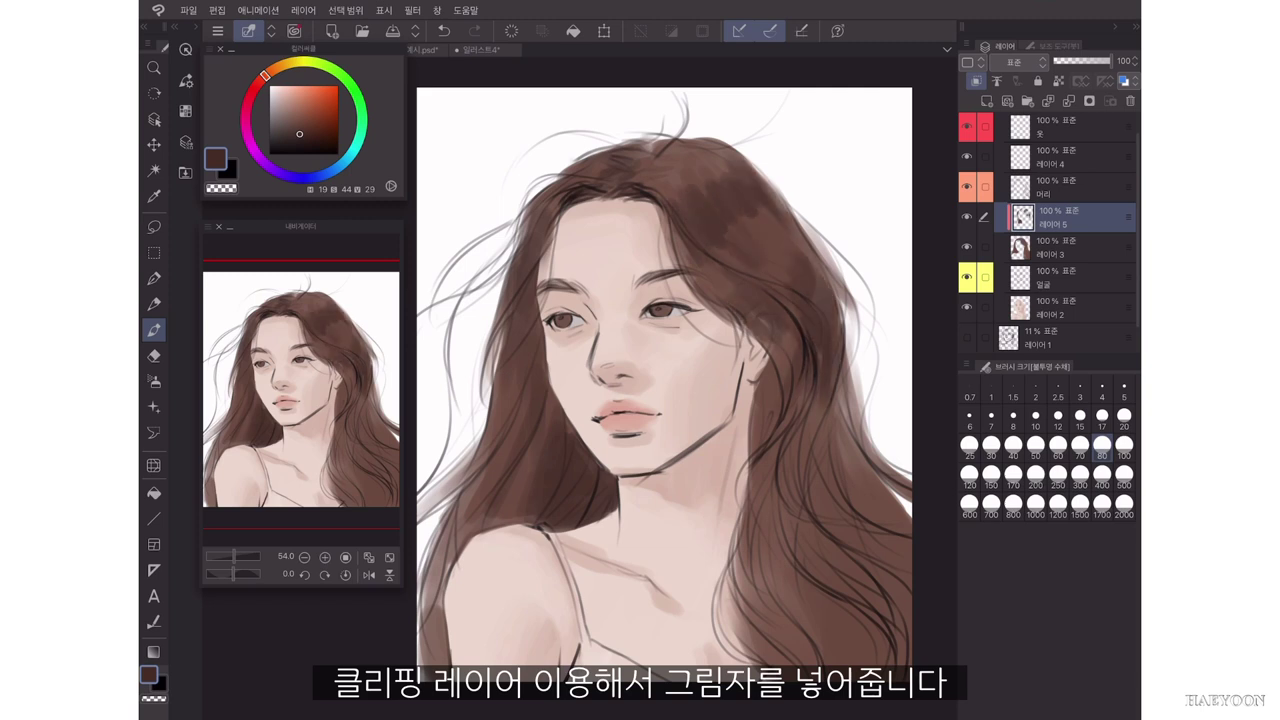
left_click_drag(800, 352, 765, 525)
left_click_drag(832, 440, 900, 568)
left_click_drag(785, 522, 862, 672)
left_click_drag(900, 562, 845, 675)
key("ctrl+e")
Paint the strap and neckline of the top blue (H 217, S 51, V 72) on 레이어 4 at brush size 40.
left_click(1060, 157)
left_click(327, 174)
left_click(304, 105)
left_click(1013, 448)
mouse_move(541, 524)
left_mouse_down()
mouse_move(572, 576)
mouse_move(586, 648)
mouse_move(612, 678)
mouse_move(665, 680)
left_mouse_up()
left_click_drag(762, 674, 774, 682)
left_click_drag(632, 664, 760, 674)
scroll(676, 536, "down", 1)
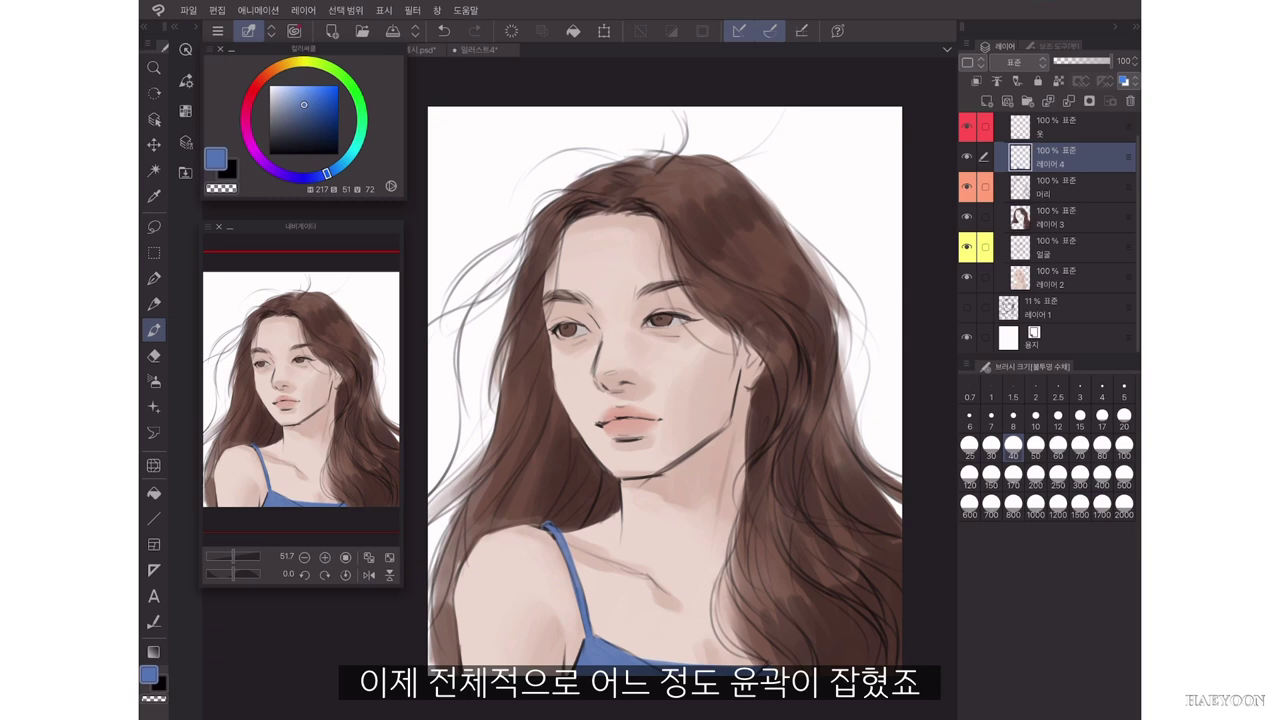
Lock the transparent pixels of the 얼굴 line layer and recolour the eyebrow lines brown (H 16, S 36, V 43).
left_click(1070, 248)
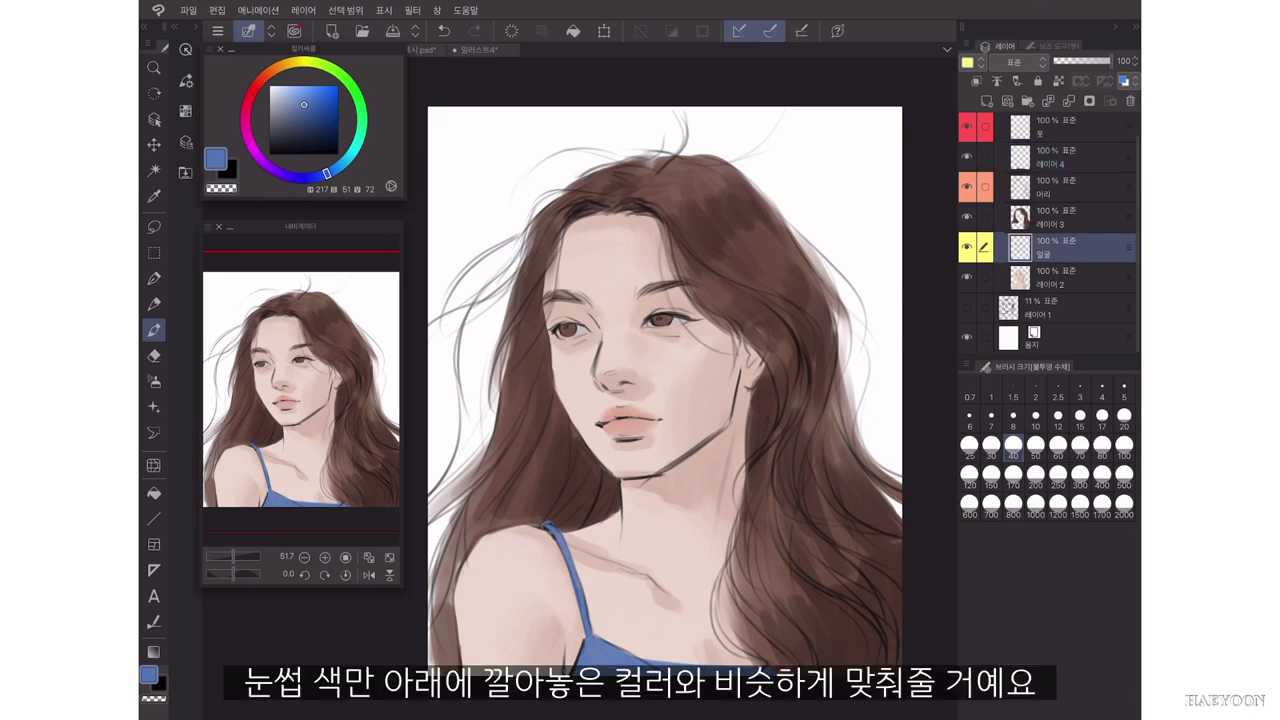
scroll(610, 323, "up", 5)
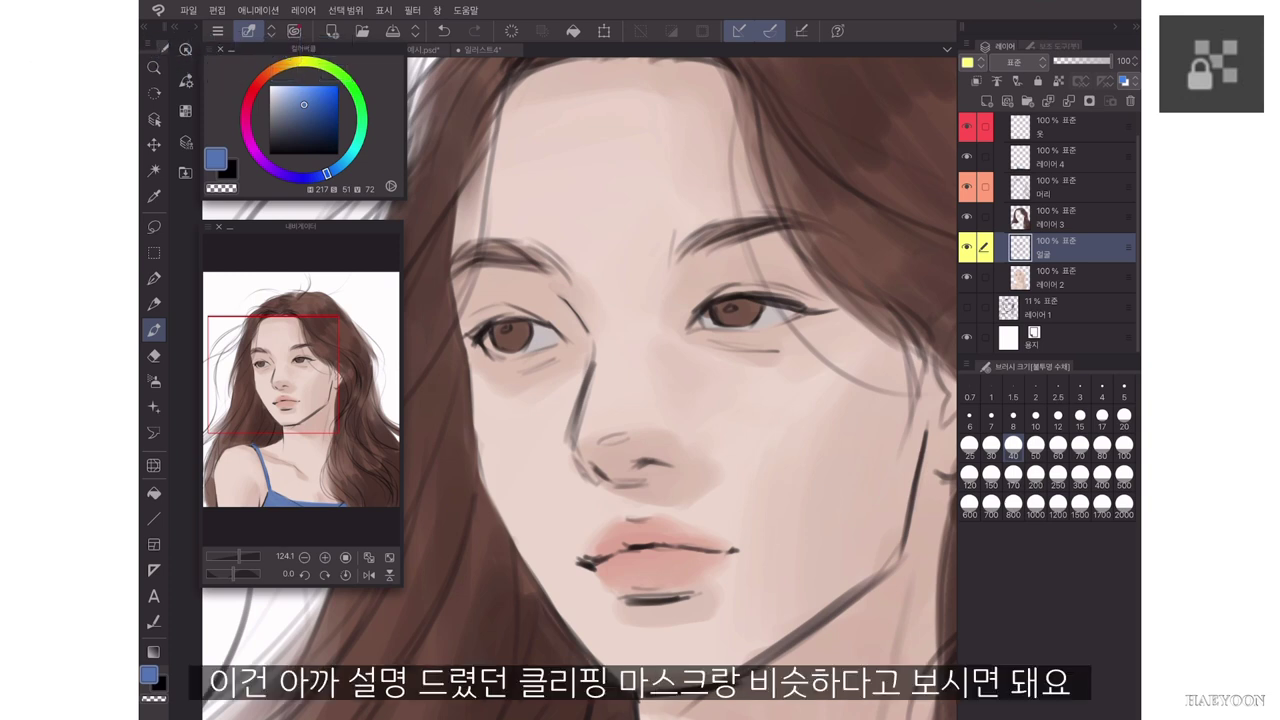
left_click(1060, 82)
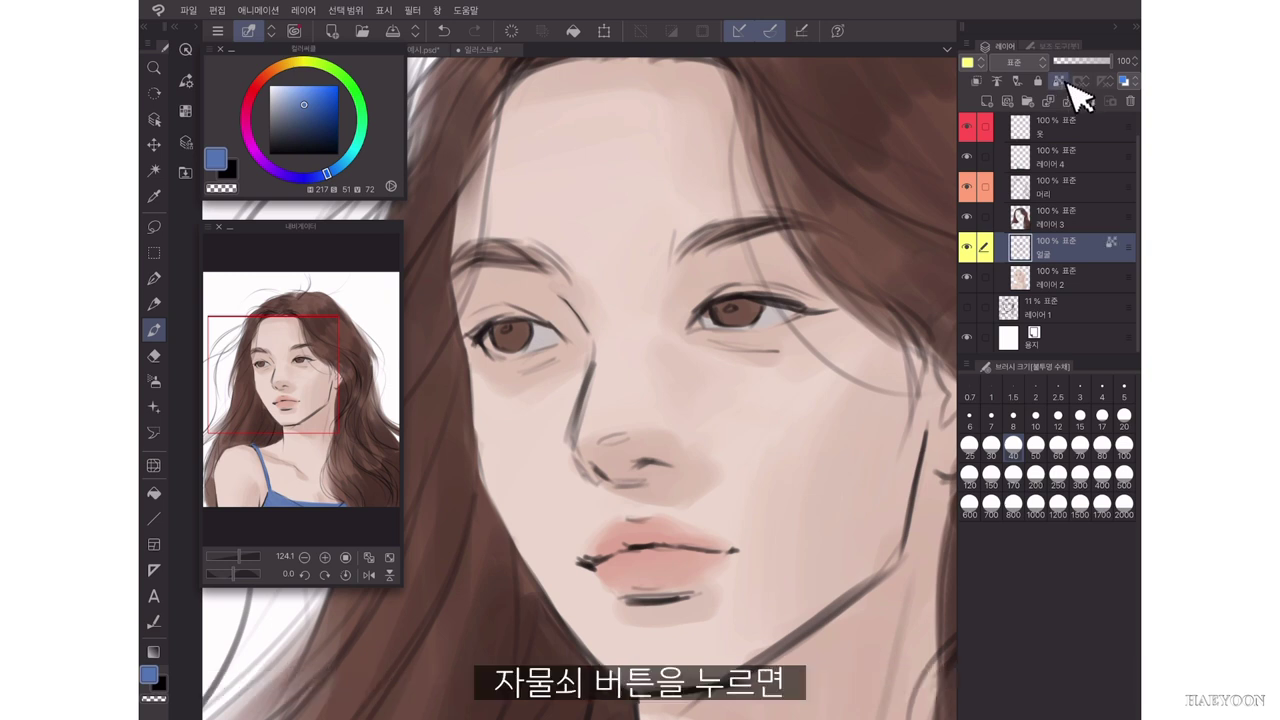
left_click(456, 371)
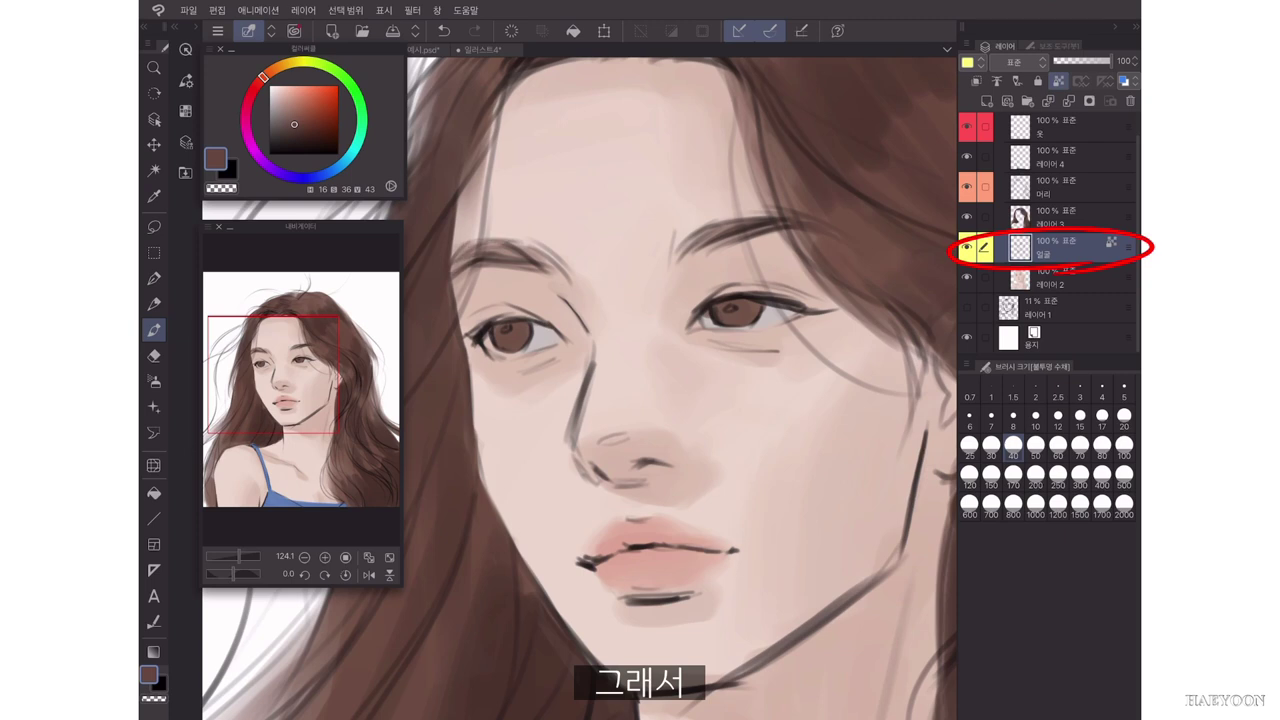
left_click_drag(681, 251, 813, 227)
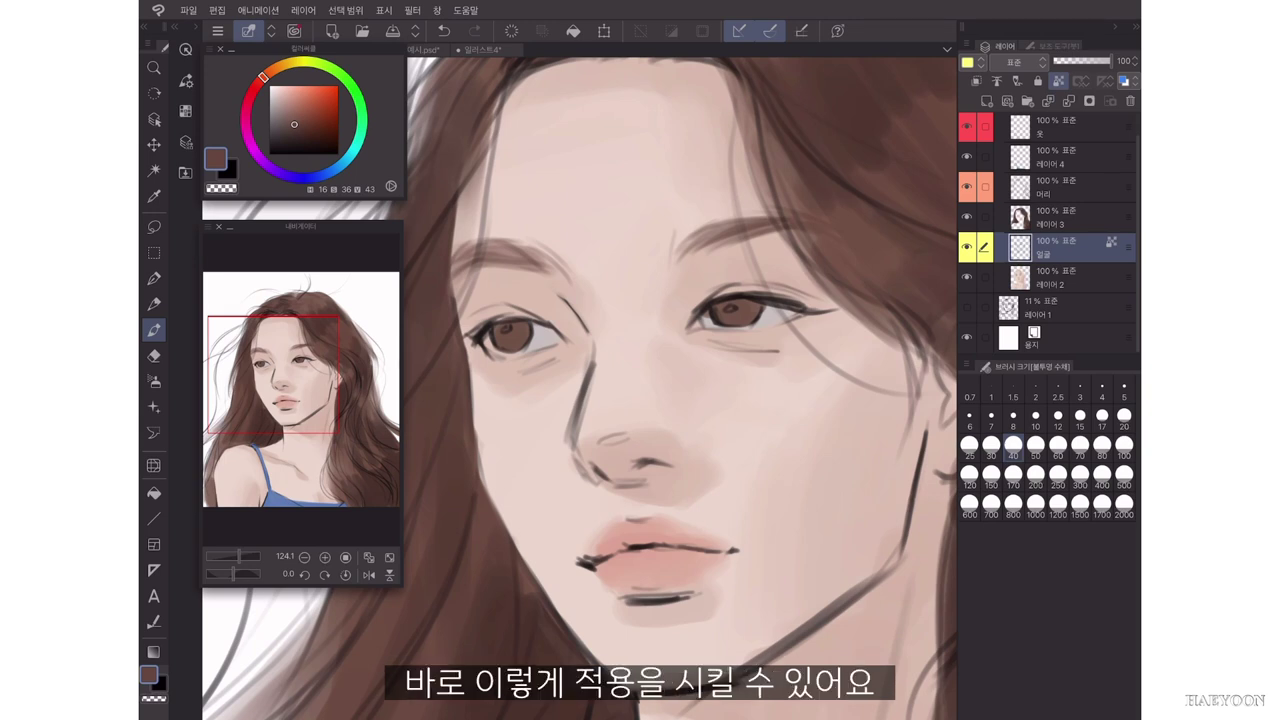
Recolour the lip lines reddish (H 16, S 56, V 68) on 얼굴 and release the transparent pixel lock.
left_click_drag(575, 520, 717, 514)
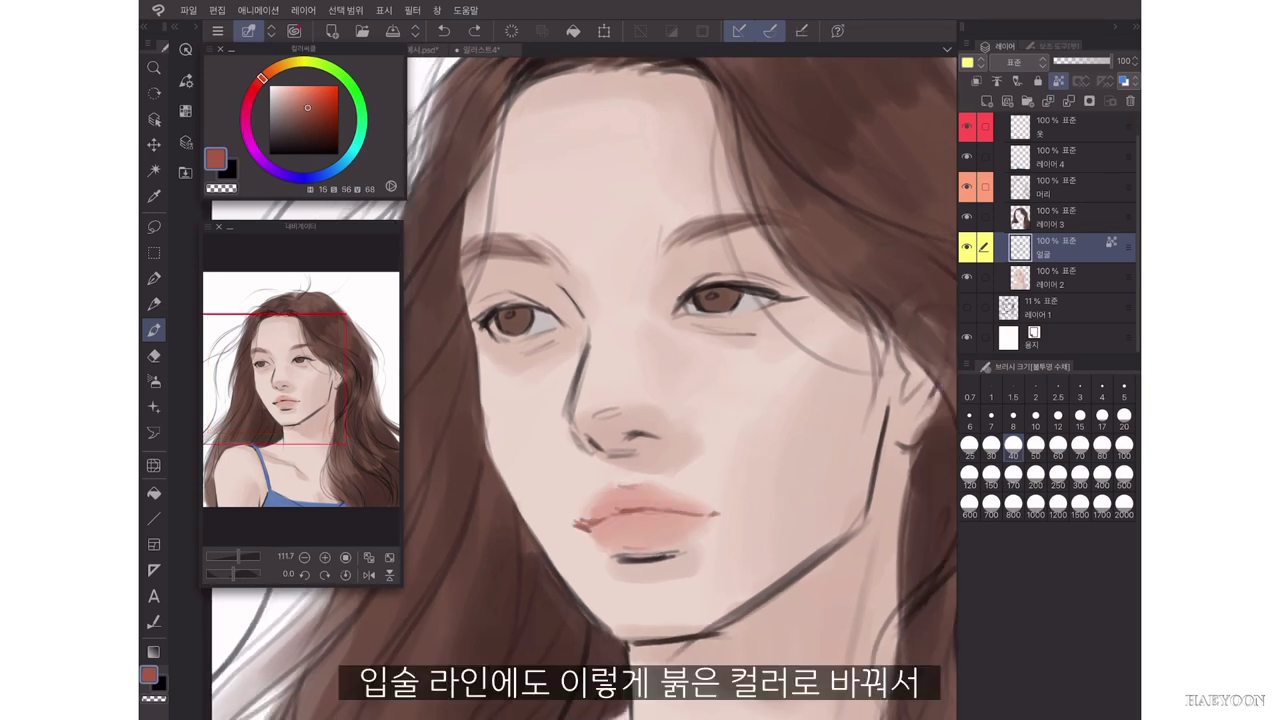
left_click_drag(612, 557, 678, 555)
scroll(632, 350, "down", 5)
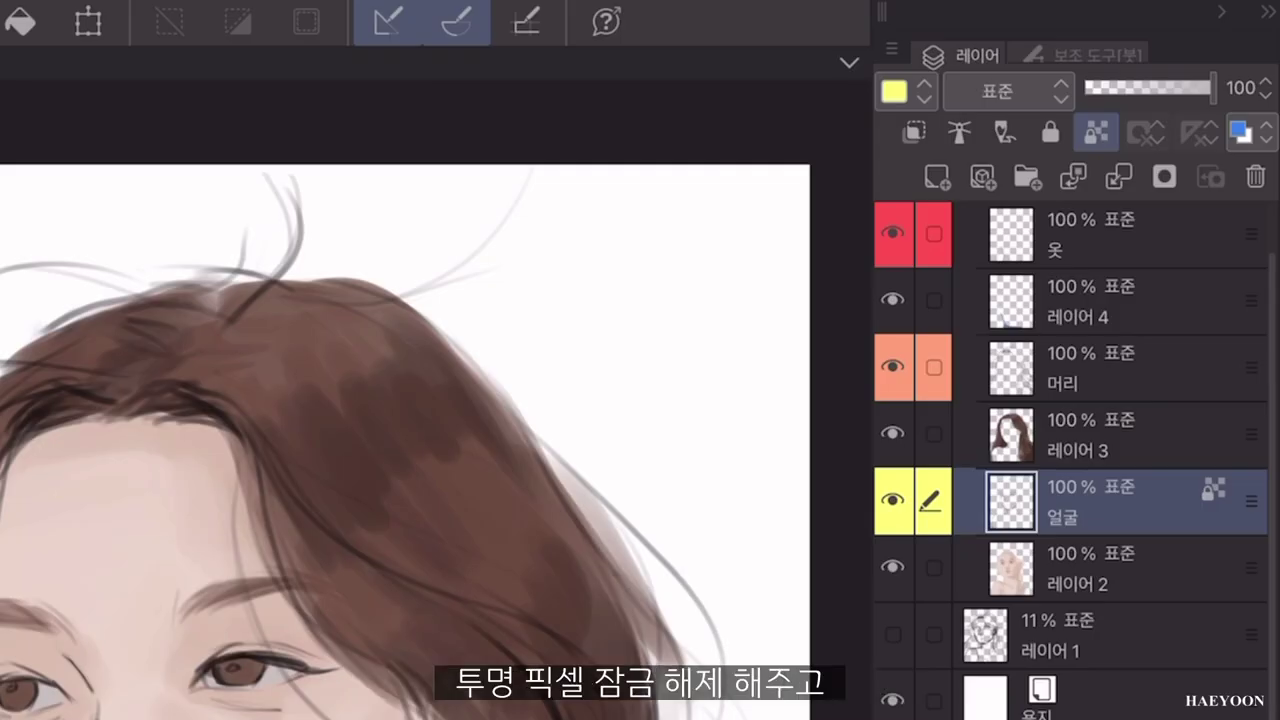
left_click(1058, 81)
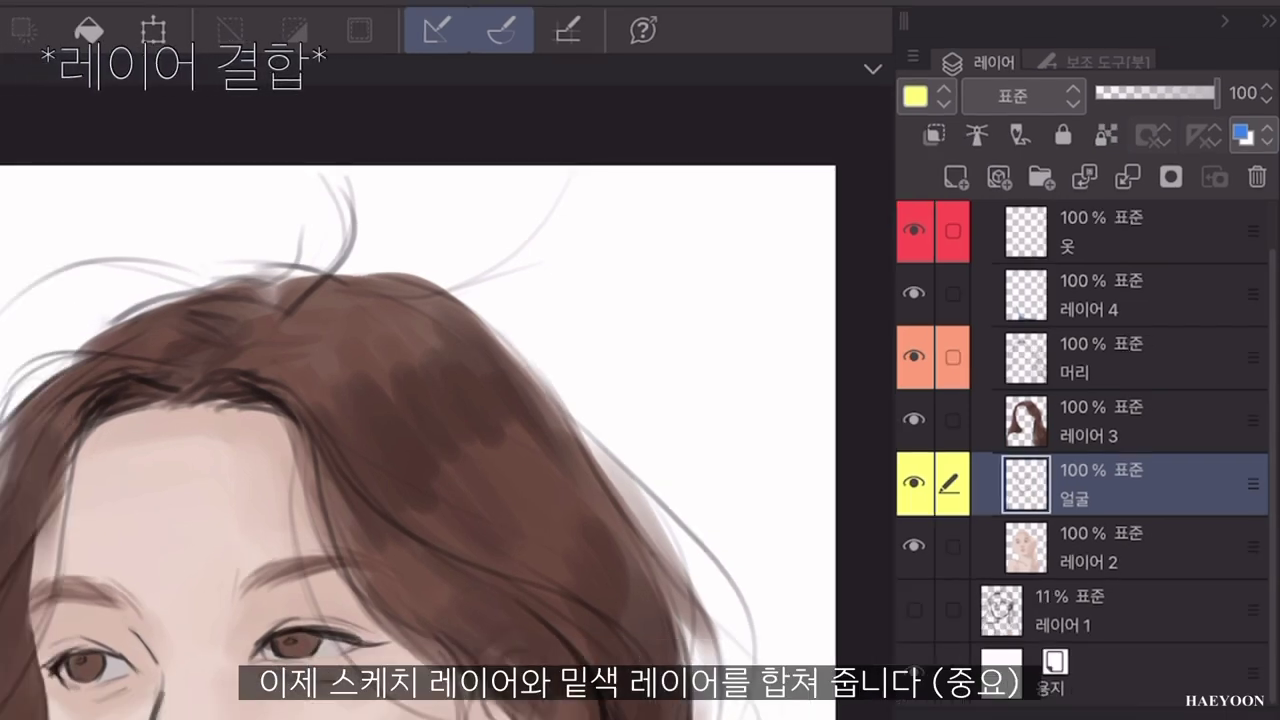
Merge the line layers 얼굴, 머리 and 옷 down into their base layers 레이어 2, 레이어 3 and 레이어 4.
left_click(1127, 177)
left_click(1130, 408)
left_click(1127, 177)
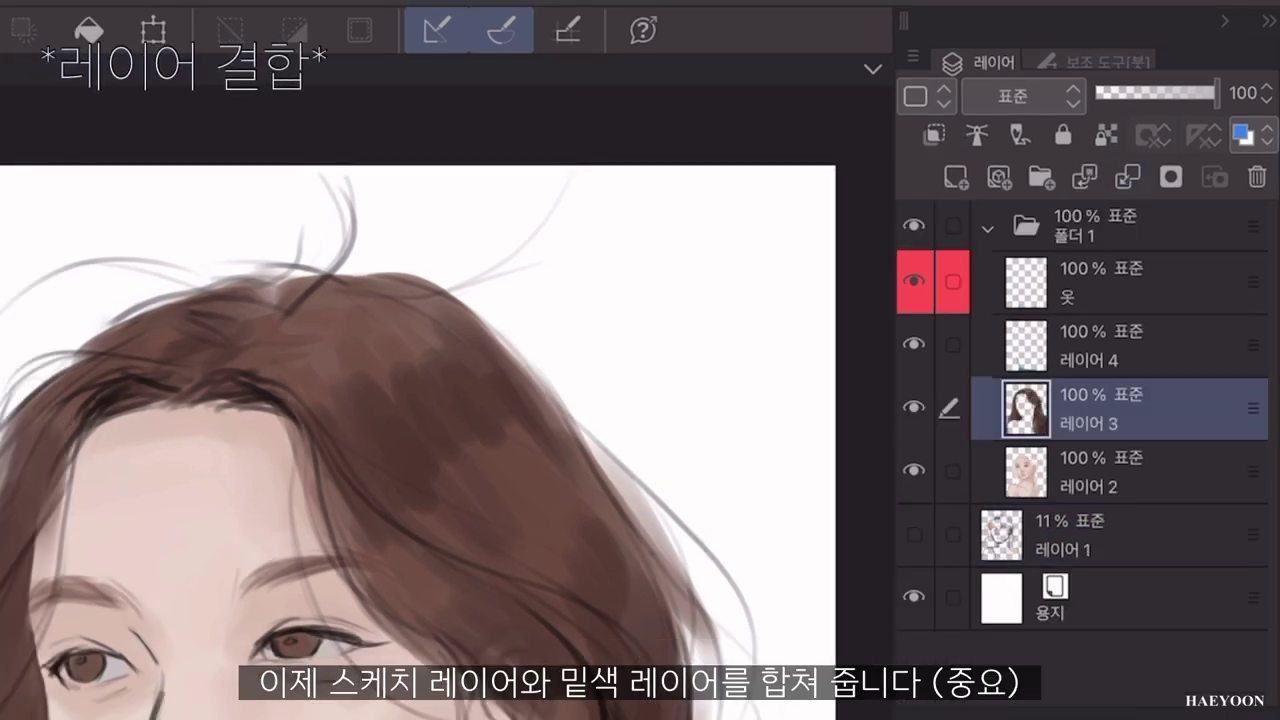
left_click(1130, 282)
left_click(1127, 177)
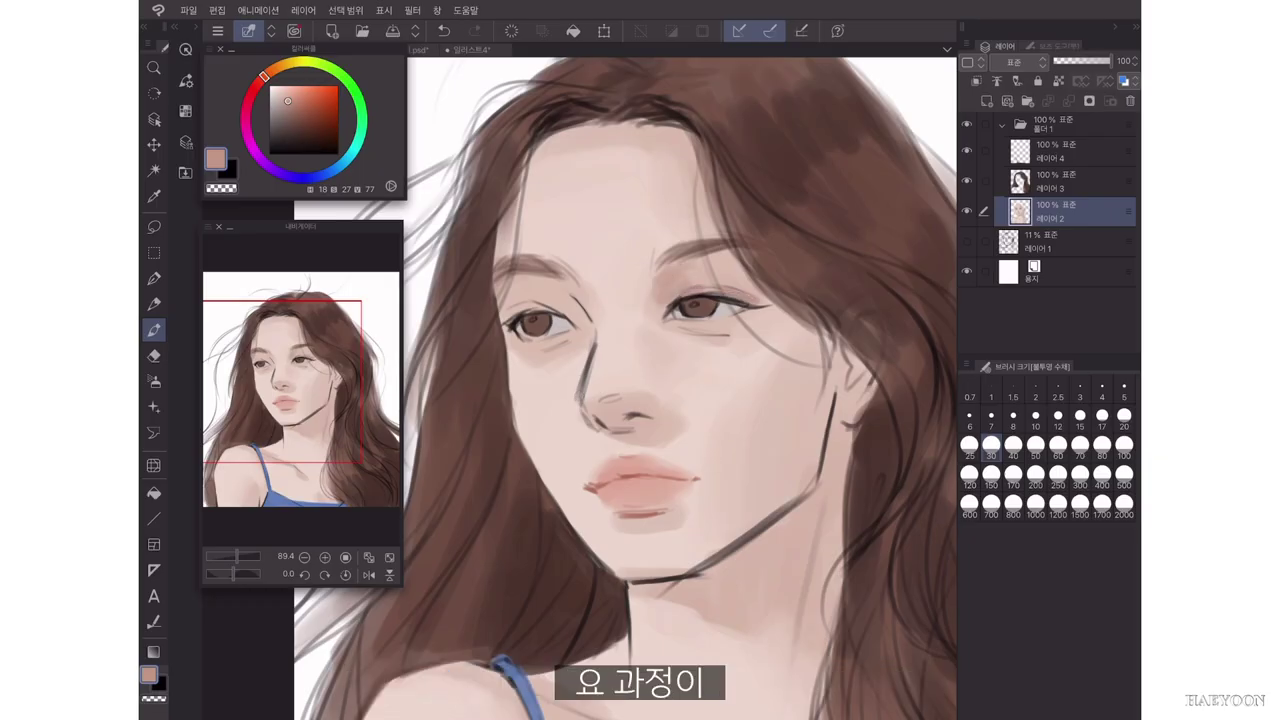
Paint over the lines around both eyes on 레이어 2 with sampled skin shades at brush sizes 30 and 20.
mouse_move(599, 302)
left_mouse_down()
mouse_move(591, 319)
mouse_move(552, 308)
mouse_move(508, 332)
mouse_move(547, 345)
left_mouse_up()
left_click_drag(707, 303, 753, 293)
left_click(516, 314, "alt")
left_click(1124, 418)
key("ctrl+z")
mouse_move(506, 320)
left_mouse_down()
mouse_move(519, 310)
mouse_move(576, 322)
left_mouse_up()
mouse_move(670, 306)
left_mouse_down()
mouse_move(742, 287)
mouse_move(728, 295)
left_mouse_up()
Soften the outer corners of both eyes with sampled colours at brush sizes 20 and 30.
left_click(712, 284, "alt")
scroll(670, 286, "up", 2)
left_click_drag(753, 305, 785, 311)
left_click(548, 318, "alt")
left_click(991, 447)
mouse_move(480, 350)
left_mouse_down()
mouse_move(511, 361)
mouse_move(491, 320)
left_mouse_up()
left_click(1124, 418)
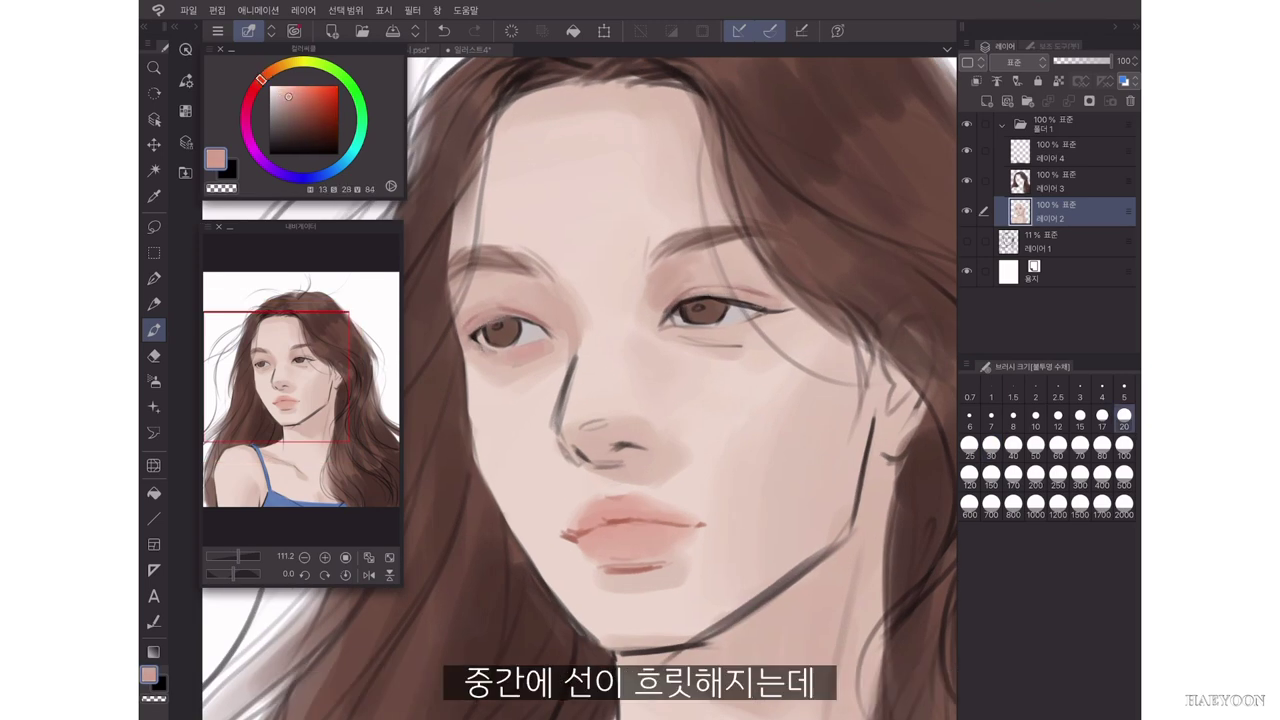
left_click_drag(754, 318, 790, 310)
scroll(740, 260, "down", 1)
Blend the lower eyelid lines of both eyes into the skin with sampled tones at brush size 25.
left_click_drag(674, 332, 758, 336)
left_click(736, 344, "alt")
left_click(969, 447)
left_click(718, 322, "alt")
key("ctrl+z")
left_click(738, 346, "alt")
left_click_drag(528, 354, 578, 354)
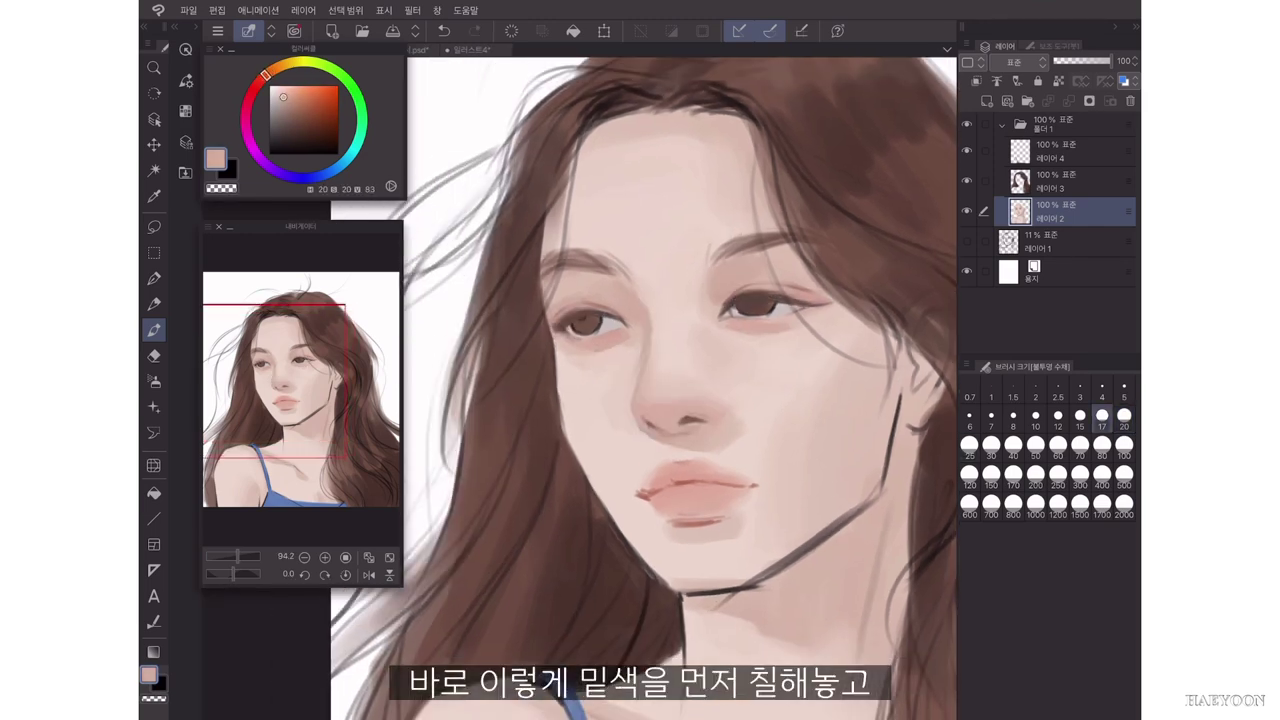
Darken one iris and define the other eye's inner corner and lash line with sampled colours at brush size 17.
left_click(592, 322, "alt")
left_click_drag(586, 320, 602, 331)
left_click(604, 312, "alt")
left_click_drag(722, 320, 737, 314)
left_click_drag(750, 318, 802, 308)
scroll(740, 340, "up", 1)
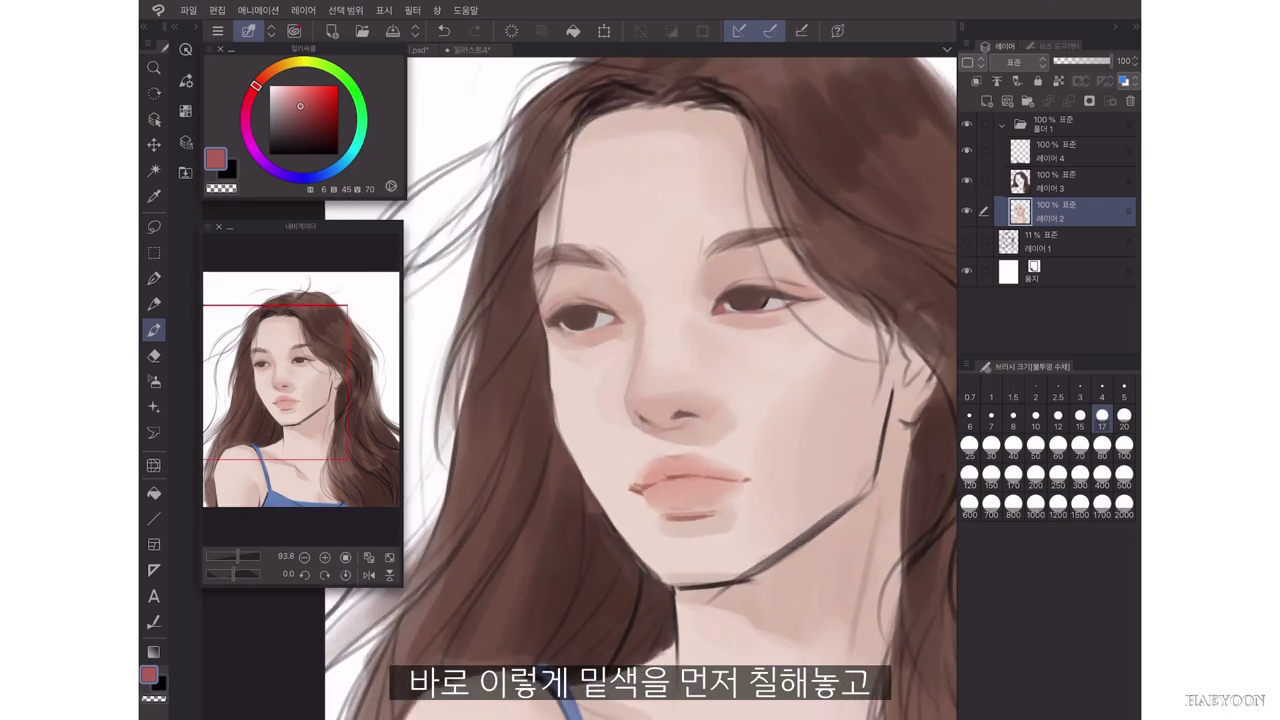
Refine the inner corners of the eyes with sampled colours at brush size 30.
left_click(735, 330, "alt")
left_click(969, 447)
left_click(991, 447)
left_click(720, 310, "alt")
mouse_move(700, 296)
left_mouse_down()
mouse_move(682, 312)
mouse_move(720, 325)
left_mouse_up()
left_click_drag(616, 330, 603, 335)
Flip the view horizontally and brighten the nose with a sampled pale skin tone (H 21, S 12, V 91).
scroll(680, 380, "down", 3)
left_click(369, 575)
left_click(690, 335, "alt")
left_click_drag(697, 338, 696, 364)
scroll(640, 380, "down", 1)
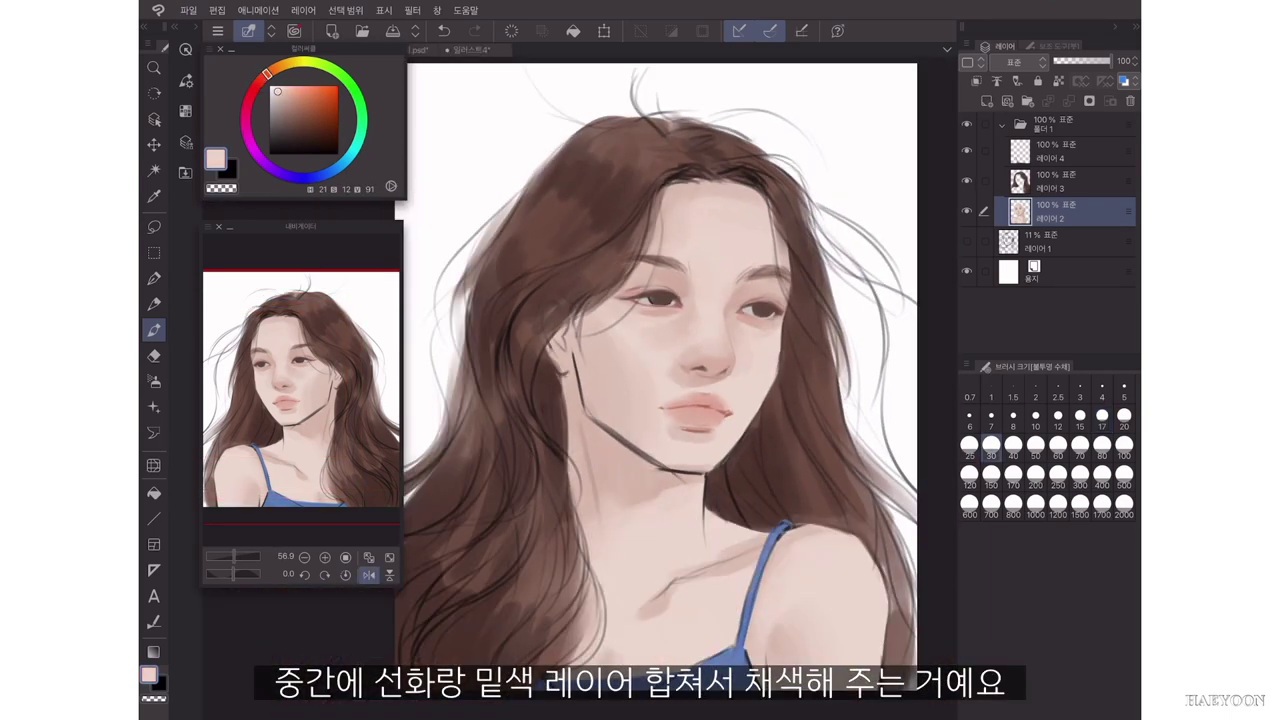
Restore the unflipped view and refine the lips and mouth area with sampled colours.
left_click(369, 575)
scroll(620, 380, "up", 3)
left_click(625, 458, "alt")
mouse_move(632, 441)
left_mouse_down()
mouse_move(583, 460)
mouse_move(686, 457)
left_mouse_up()
mouse_move(602, 474)
left_mouse_down()
mouse_move(658, 482)
mouse_move(584, 470)
left_mouse_up()
left_click(562, 478, "alt")
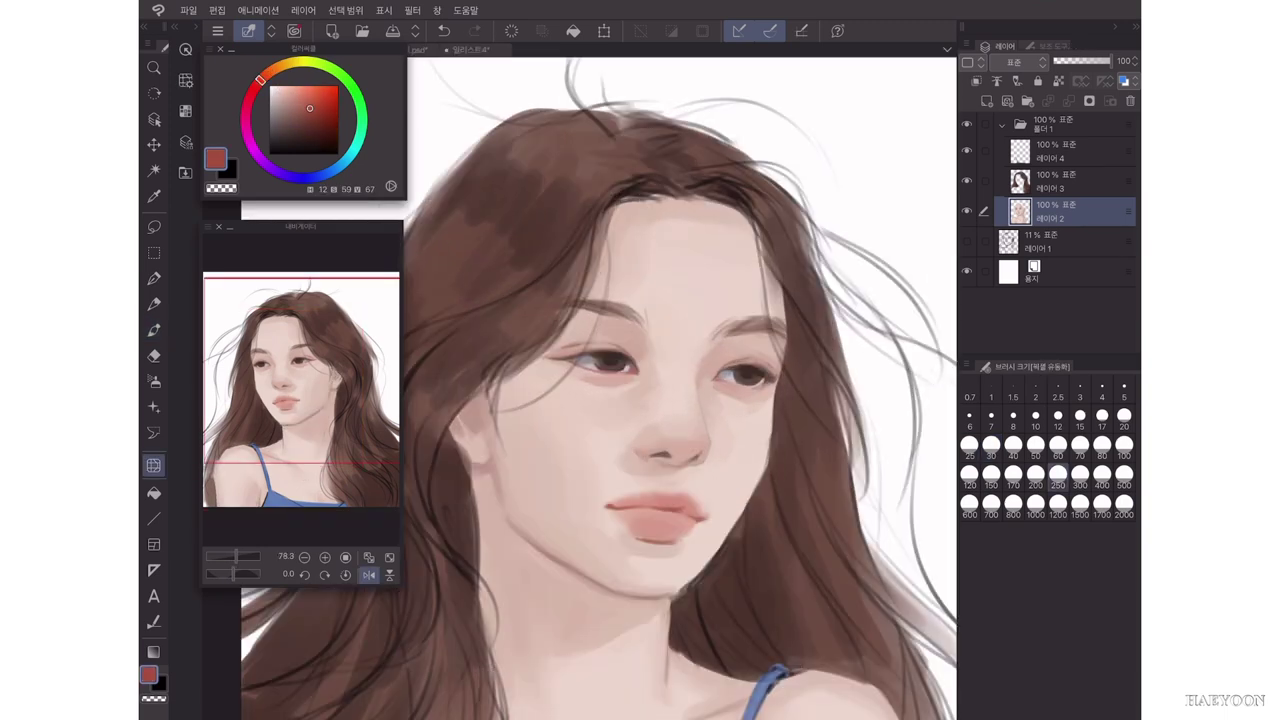
Dot a white highlight in the eye on 레이어 4 at brush size 7.
scroll(683, 394, "down", 4)
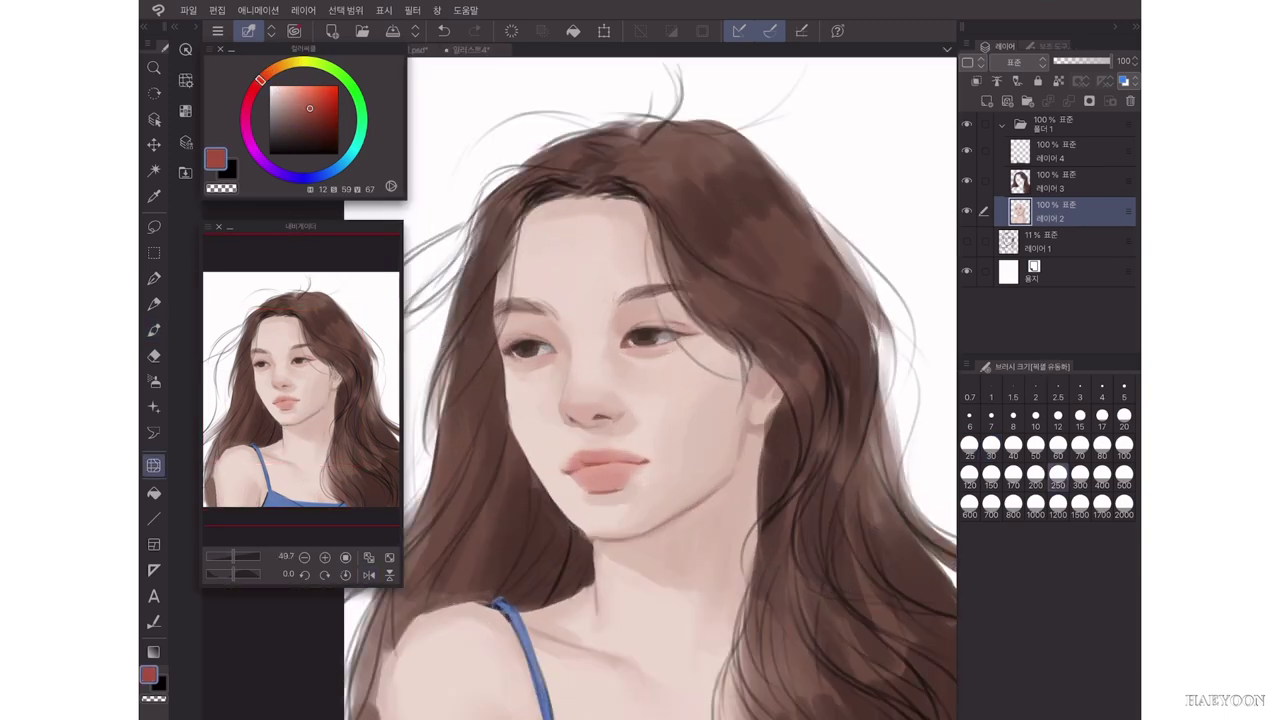
scroll(650, 380, "up", 3)
left_click(1057, 151)
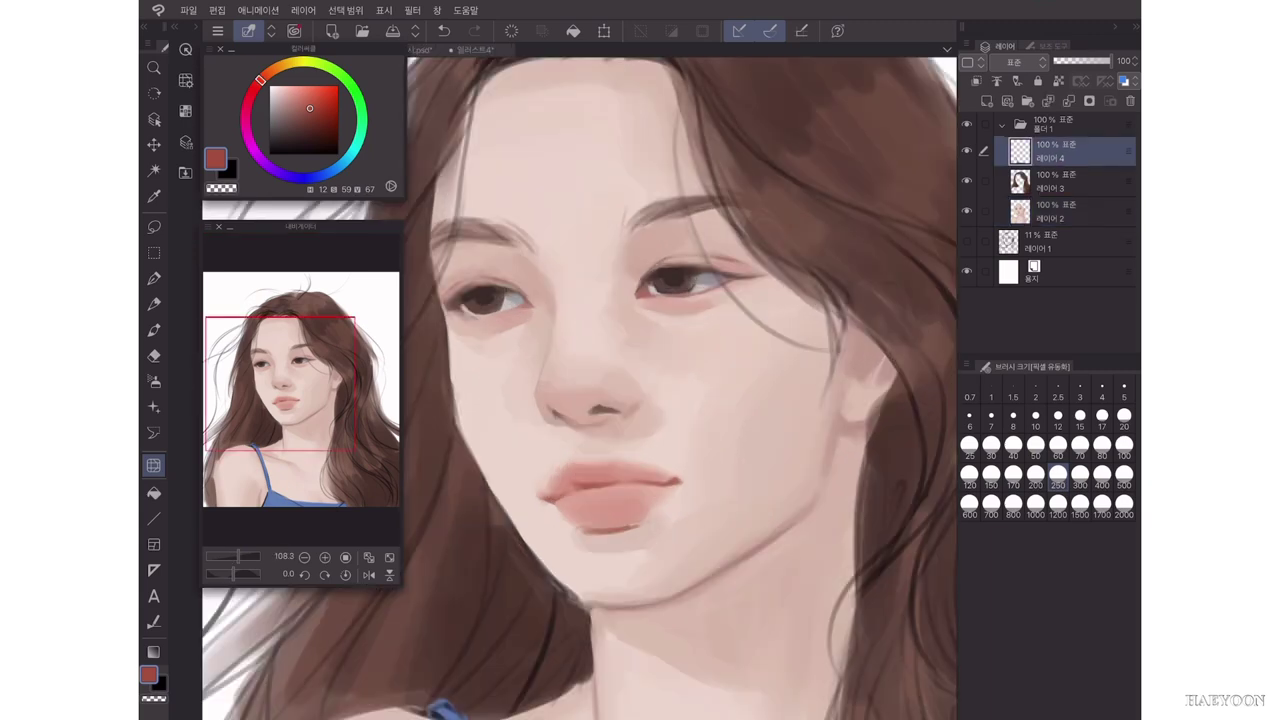
left_click(154, 330)
left_click(270, 87)
scroll(580, 380, "up", 1)
left_click(991, 418)
left_click(477, 309)
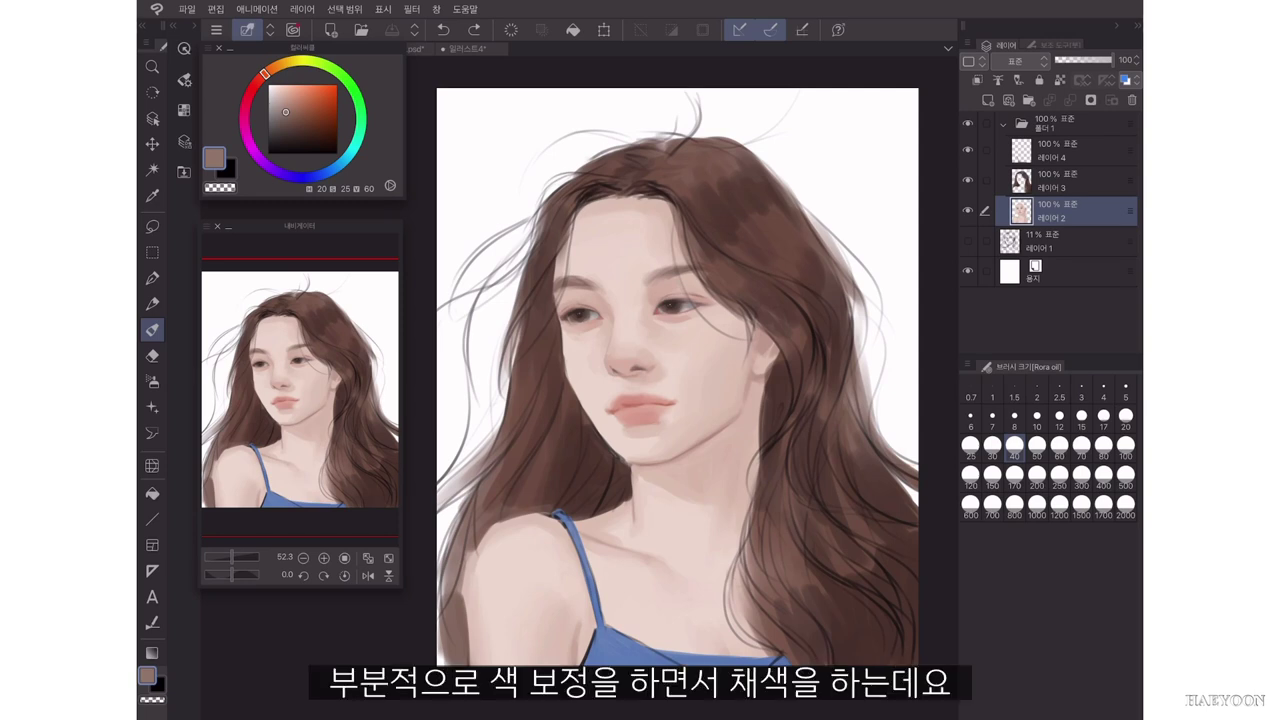
Apply a level correction to the skin layer 레이어 2, adjusting the RGB midtone input.
left_click(216, 9)
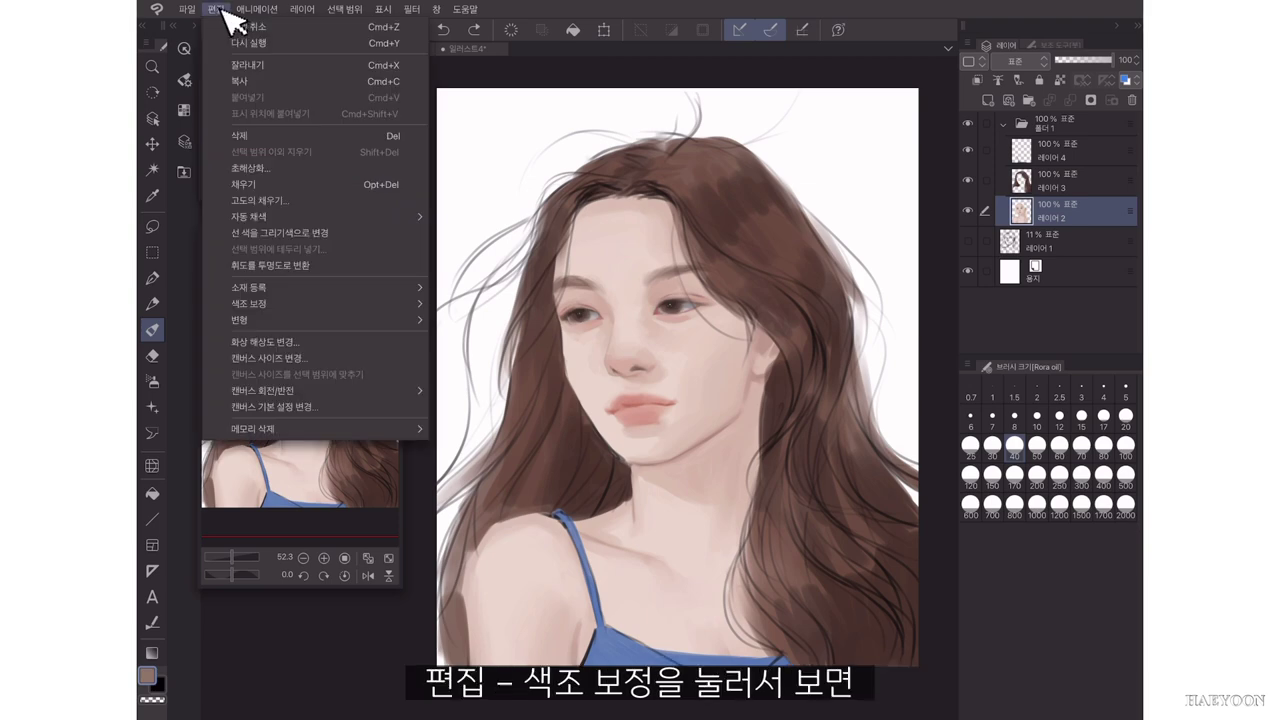
mouse_move(272, 305)
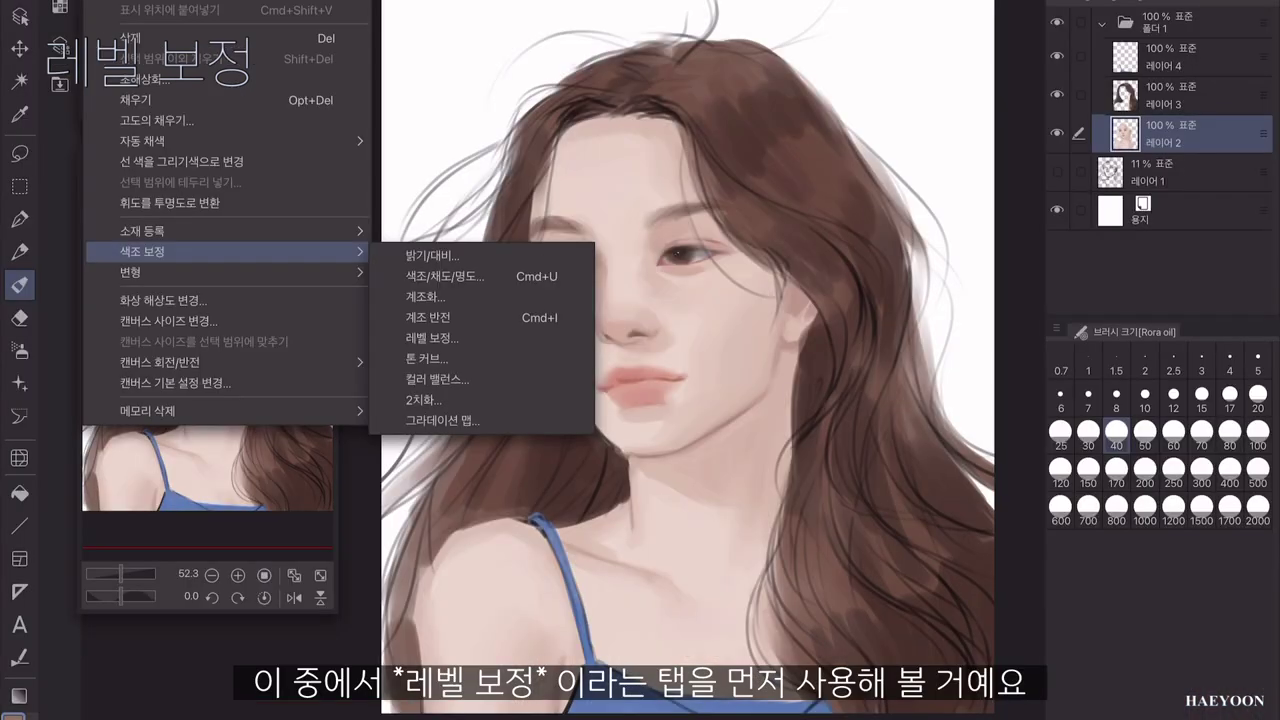
left_click(577, 352)
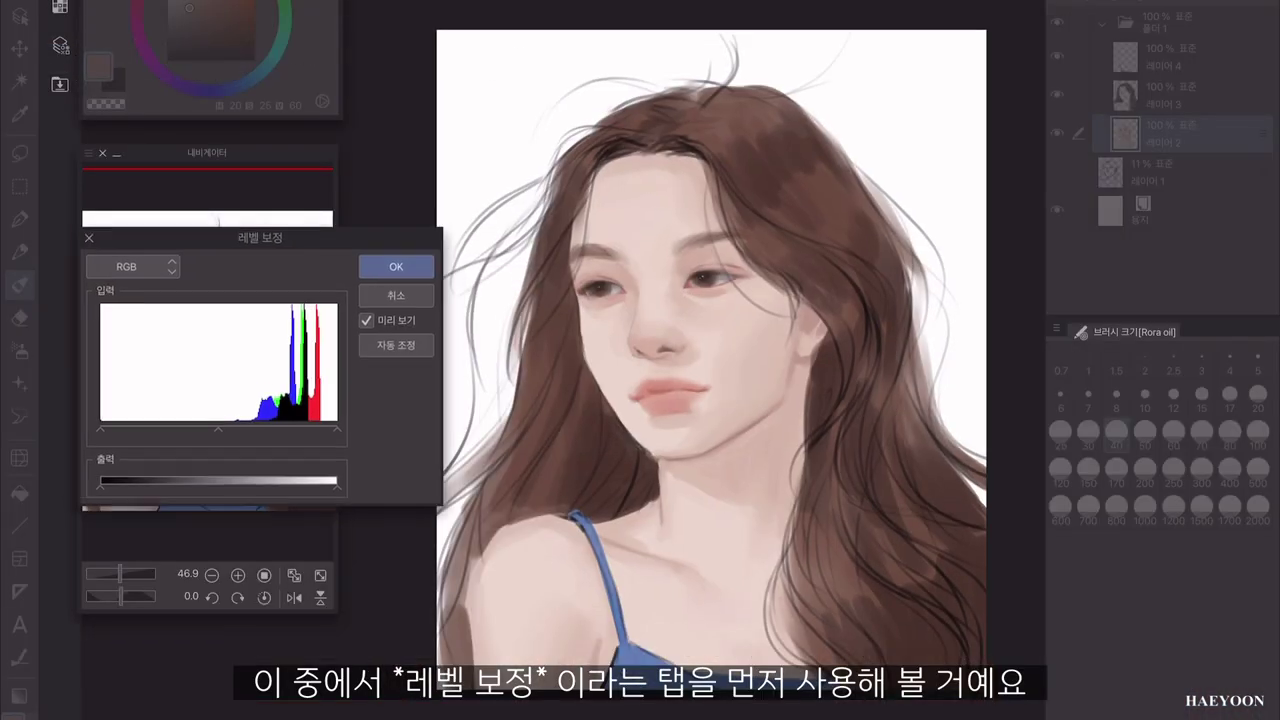
left_click_drag(254, 434, 264, 408)
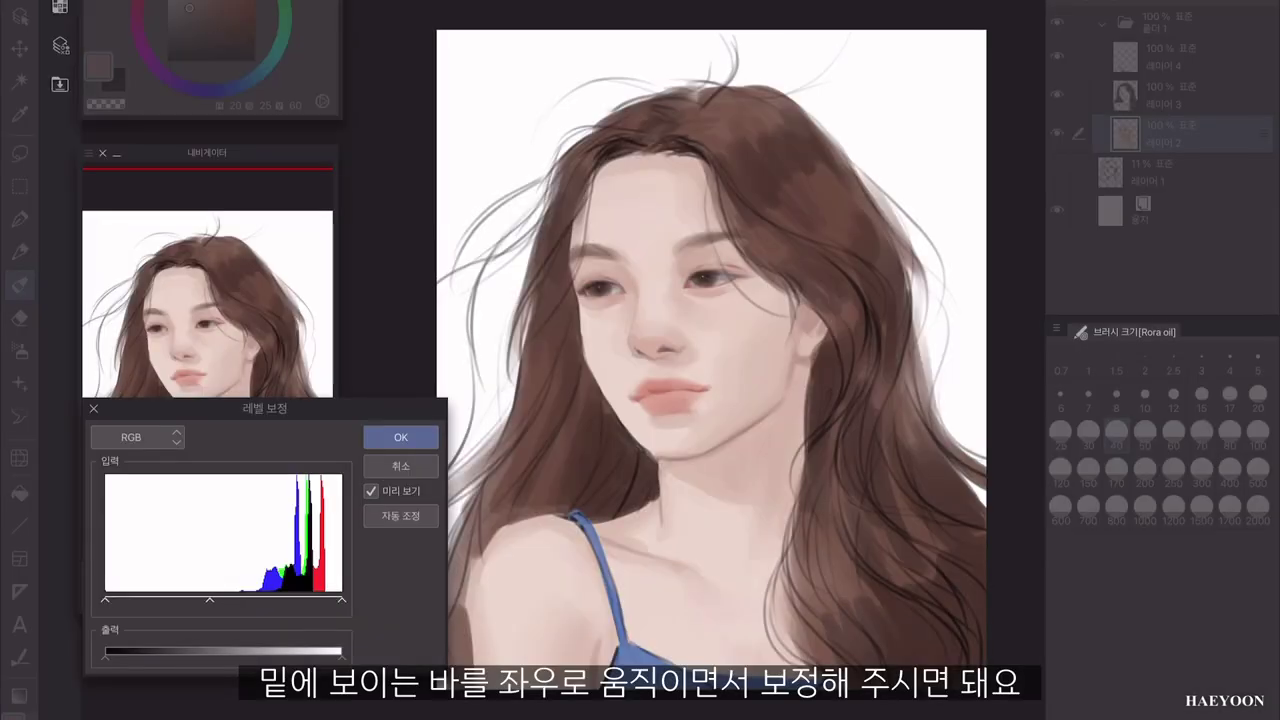
left_click_drag(209, 599, 237, 599)
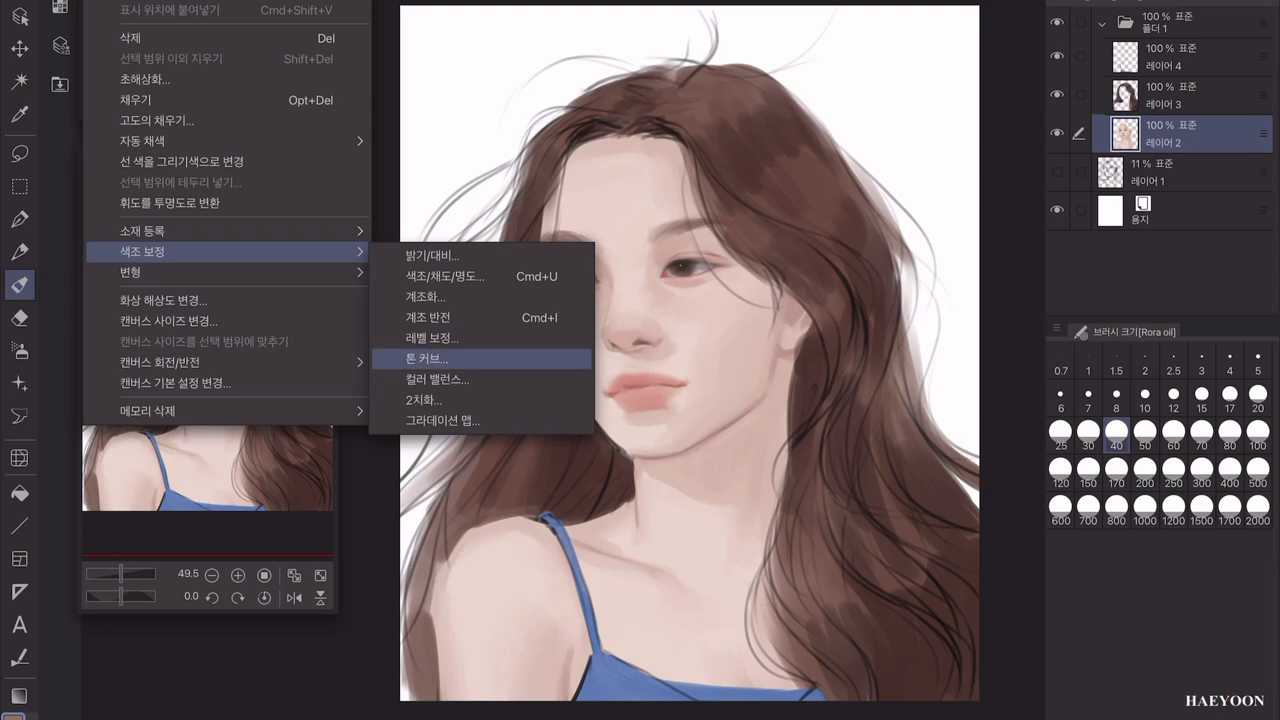
Reshape the RGB tone curve of 레이어 2 with control points in the shadows, midtones and highlights, and apply it.
left_click(620, 366)
left_click_drag(329, 264, 290, 284)
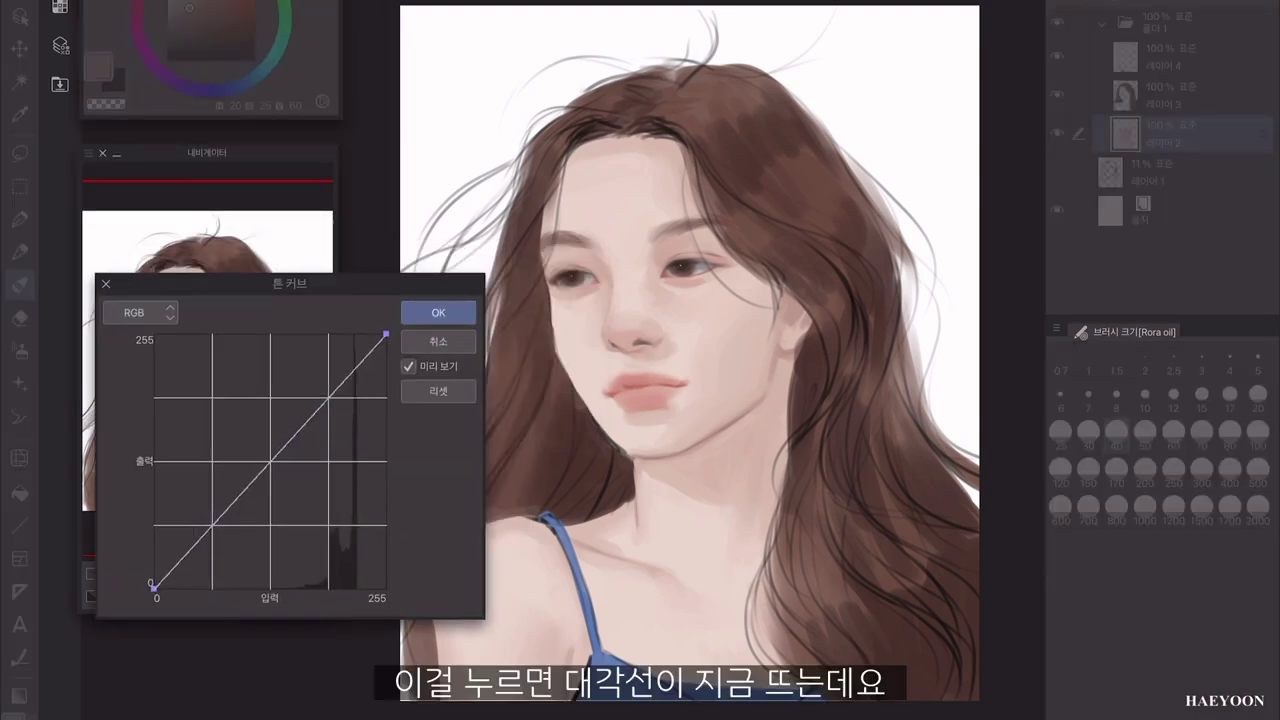
left_click_drag(342, 382, 343, 408)
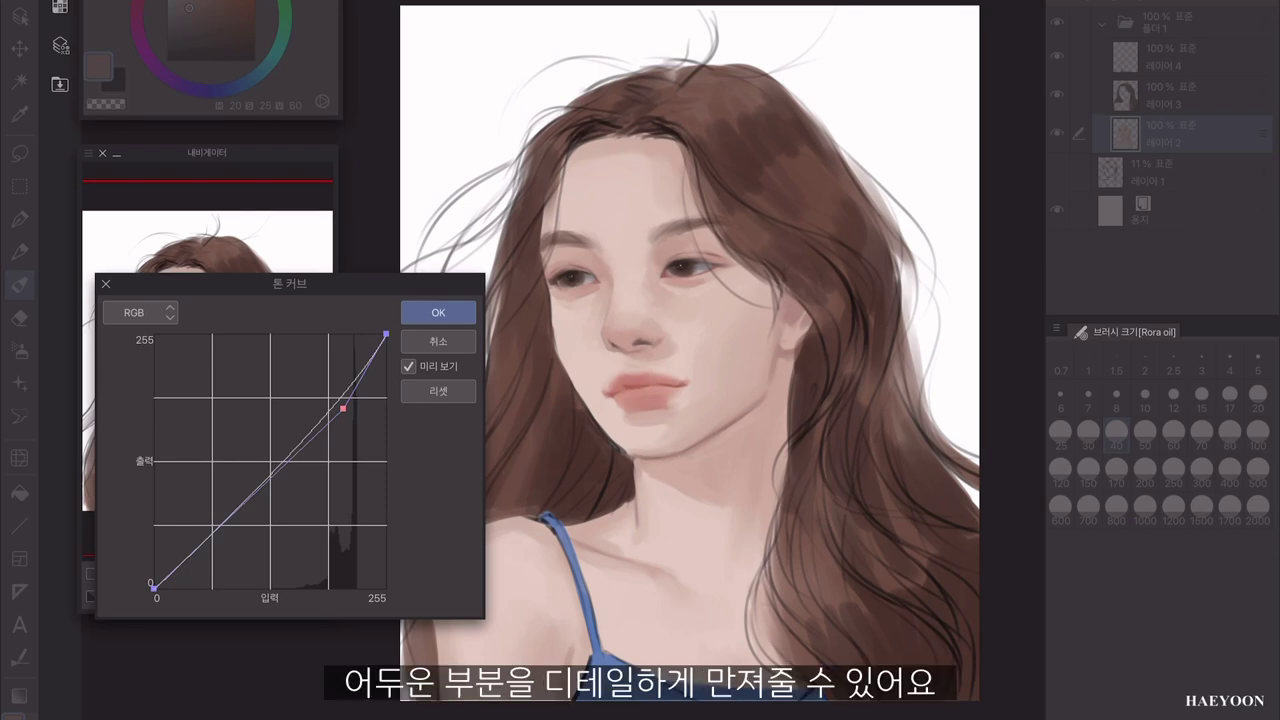
left_click_drag(343, 408, 336, 387)
left_click_drag(292, 437, 297, 438)
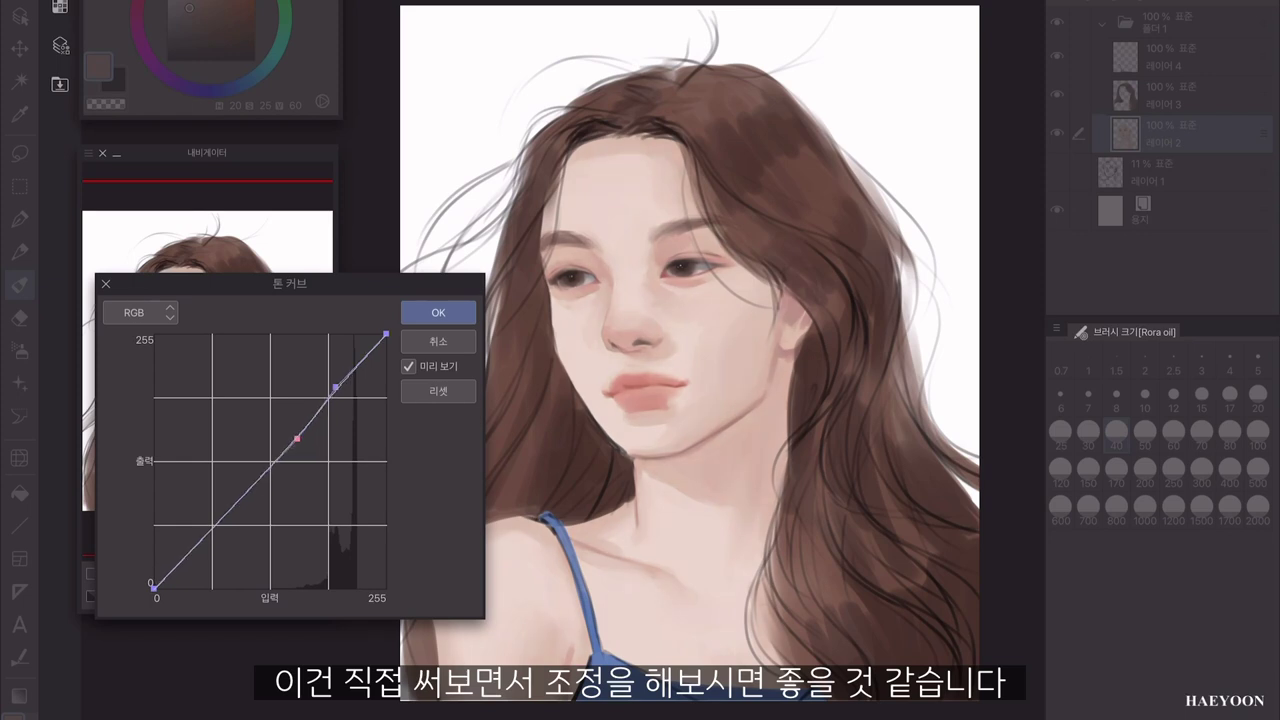
left_click_drag(248, 489, 216, 532)
left_click_drag(206, 528, 218, 540)
mouse_move(254, 487)
left_mouse_down()
mouse_move(249, 472)
mouse_move(258, 484)
left_mouse_up()
left_click_drag(297, 438, 298, 432)
left_click_drag(335, 387, 344, 380)
left_click(438, 313)
Apply a Hue/Saturation/Luminosity correction to the hair layer 레이어 3 with hue 3 and saturation -25, adjusting the luminosity as well.
left_click(1170, 95)
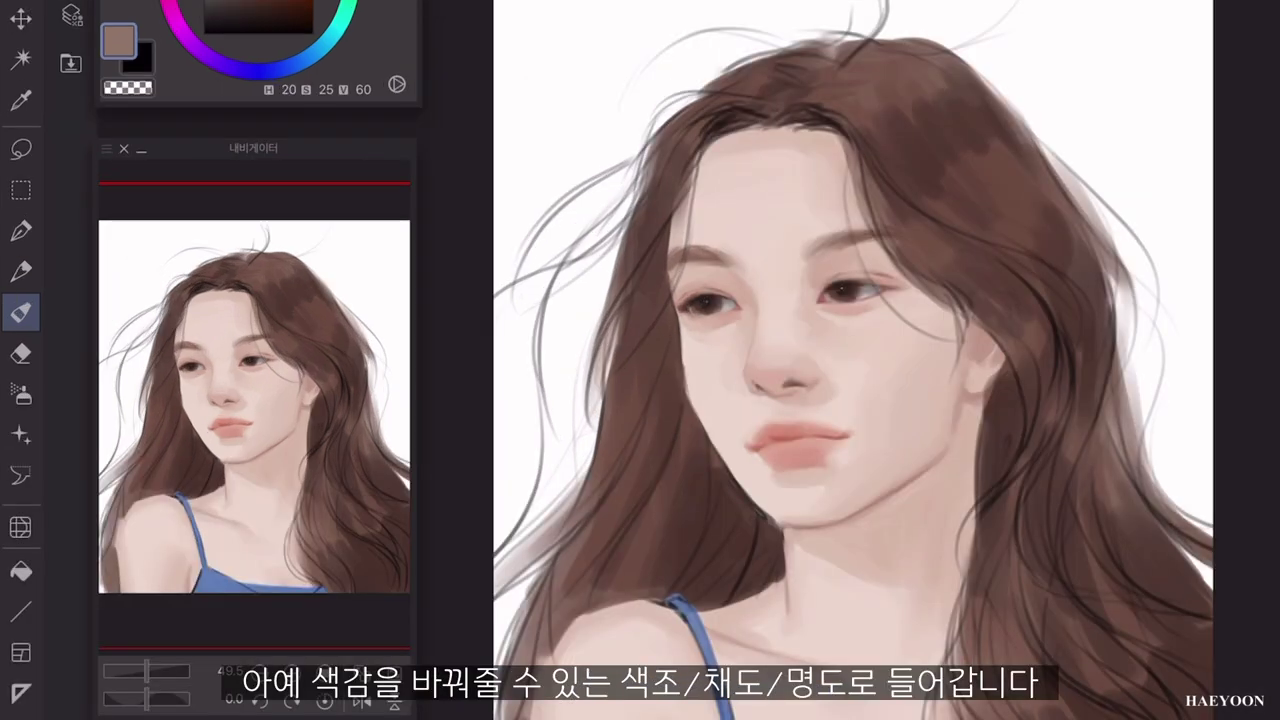
left_click(122, 1)
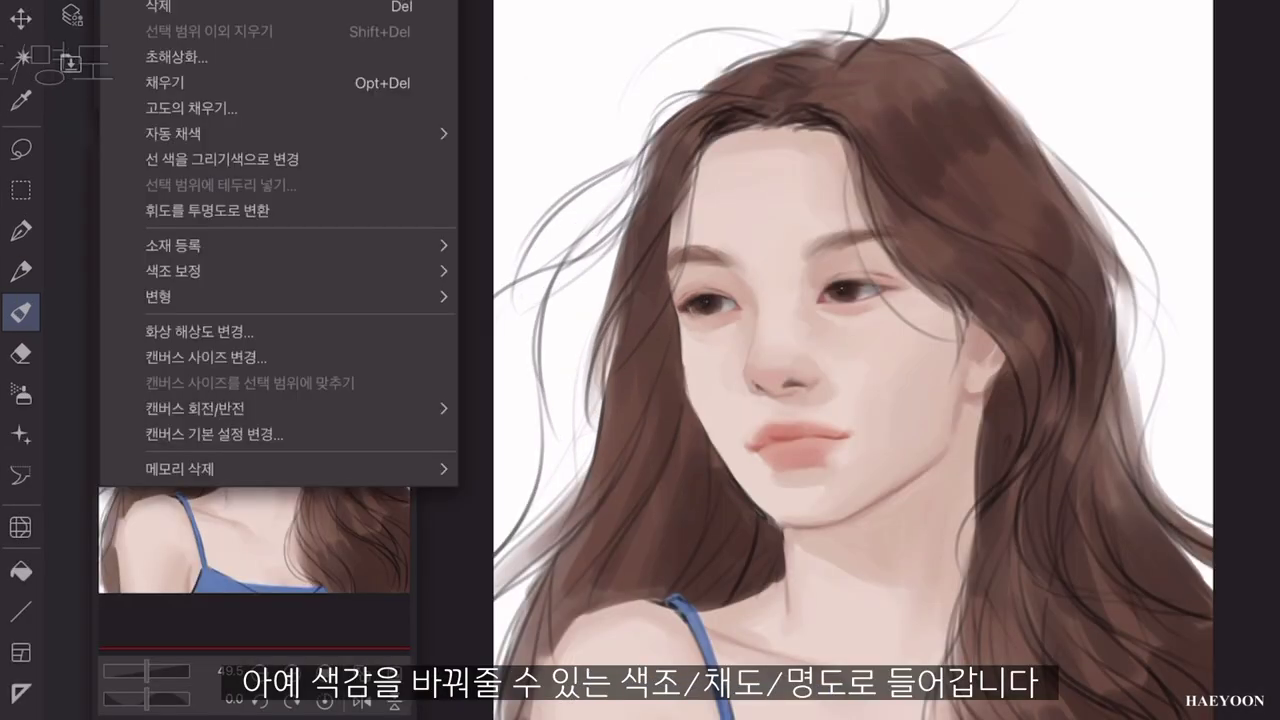
left_click(174, 271)
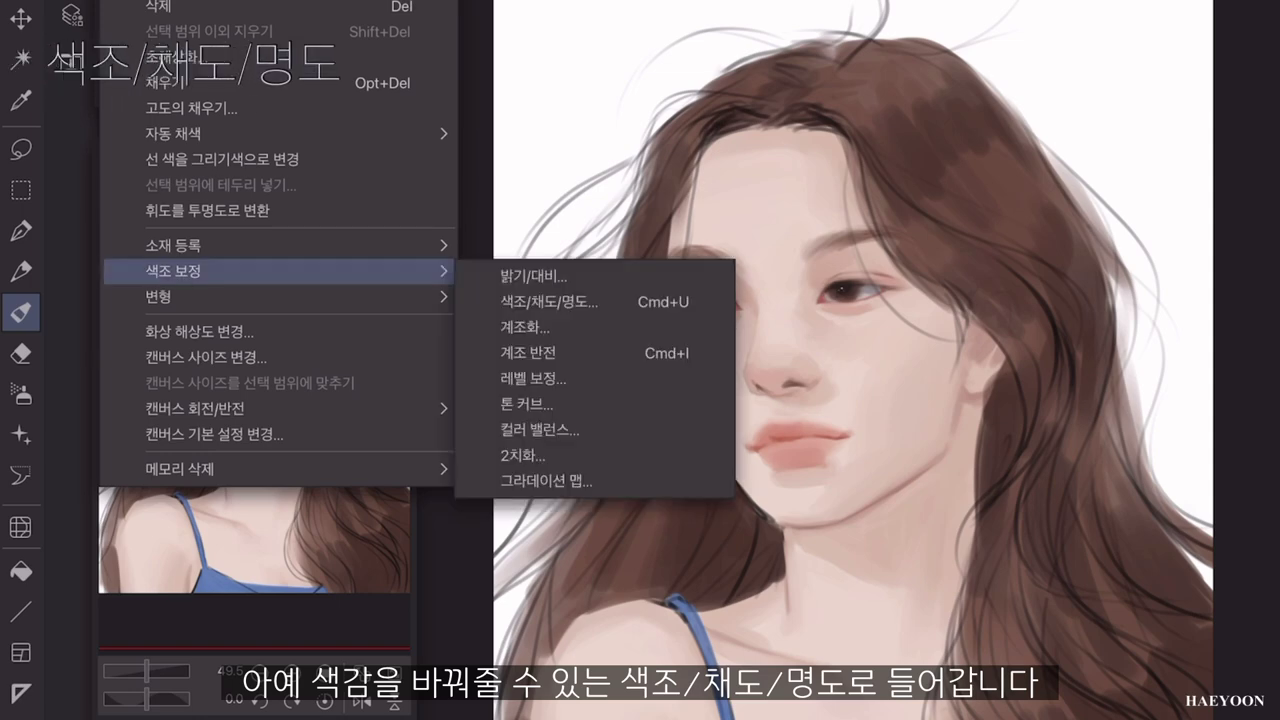
left_click(610, 301)
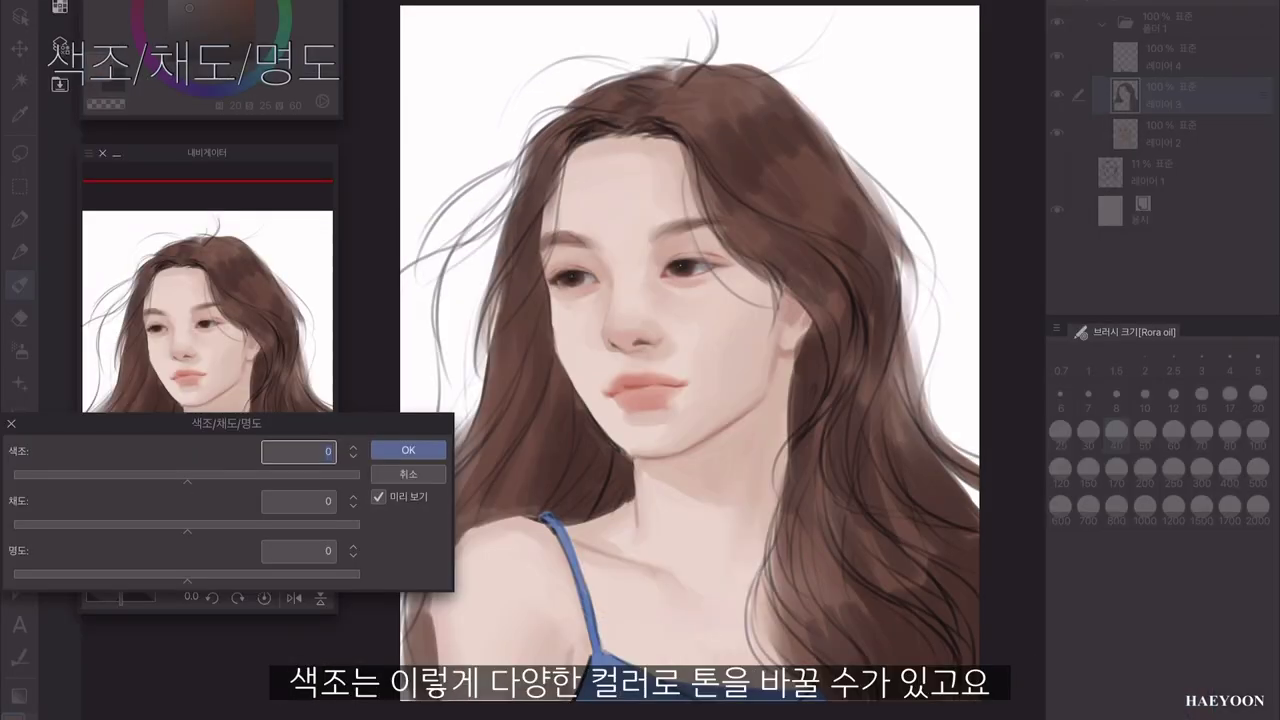
left_click_drag(227, 424, 270, 431)
left_click_drag(64, 483, 234, 486)
mouse_move(230, 536)
left_mouse_down()
mouse_move(257, 536)
mouse_move(230, 536)
left_mouse_up()
mouse_move(230, 586)
left_mouse_down()
mouse_move(260, 586)
mouse_move(196, 586)
mouse_move(228, 586)
left_mouse_up()
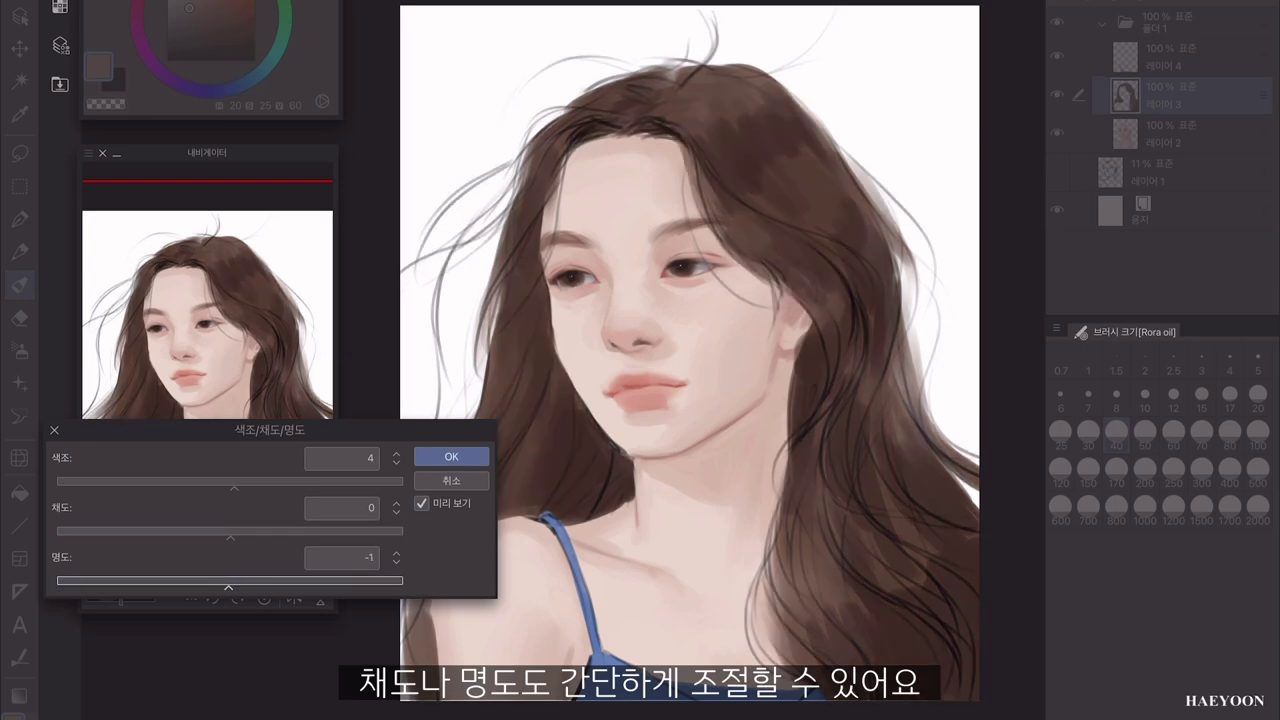
left_click_drag(234, 486, 233, 486)
left_click_drag(230, 536, 186, 536)
left_click_drag(228, 586, 208, 586)
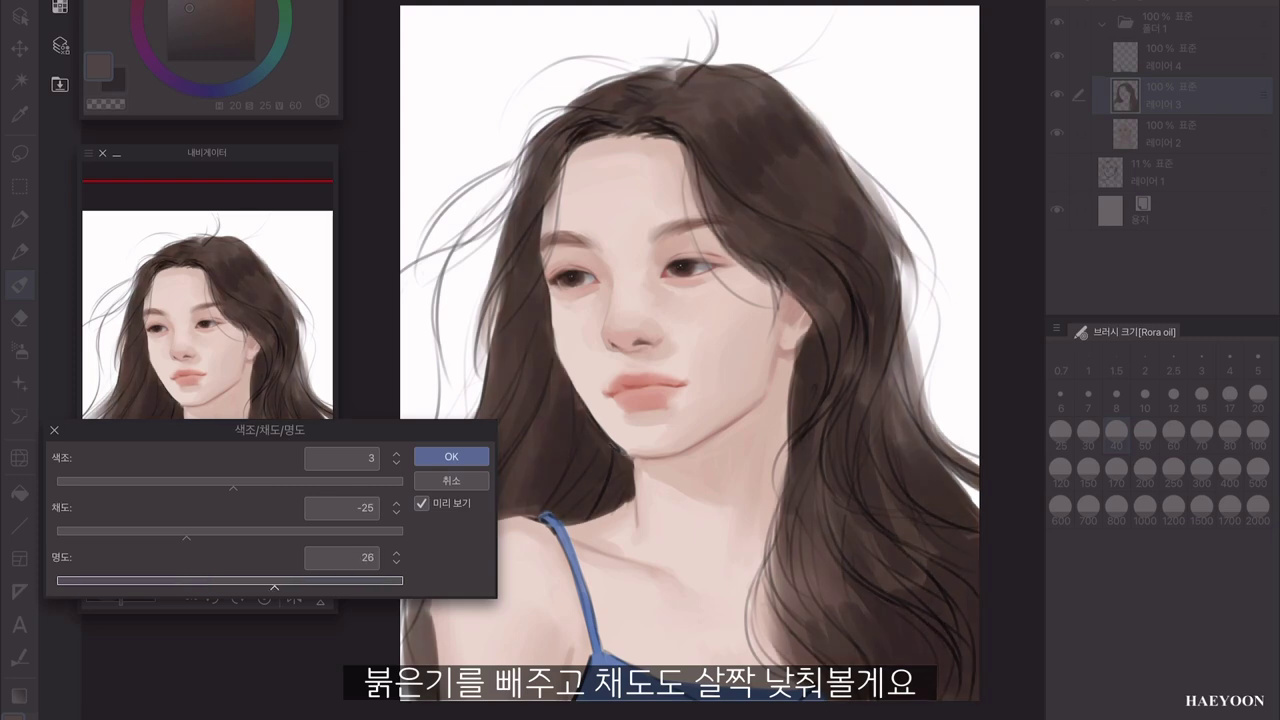
key("Return")
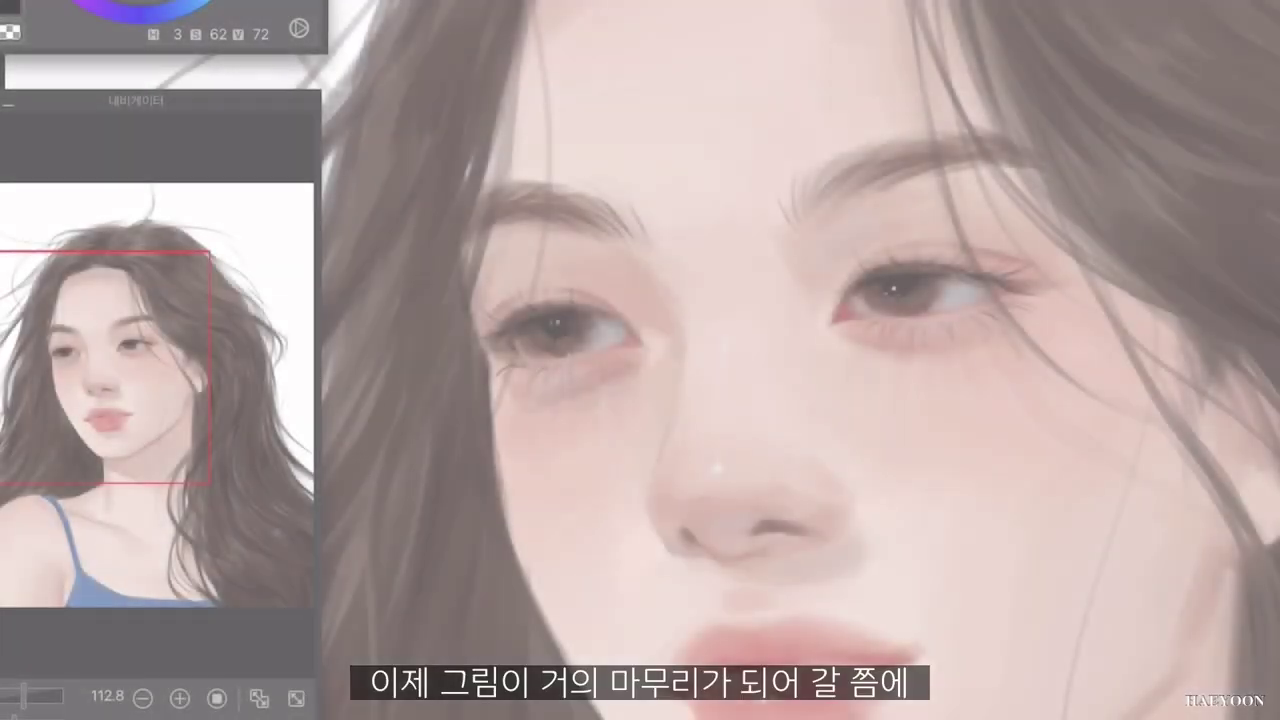
Examine the detailed portrait's eyes, nose, lips and surrounding hair at several zoom levels.
mouse_move(956, 444)
left_mouse_down()
mouse_move(563, 274)
mouse_move(570, 330)
mouse_move(584, 320)
left_mouse_up()
scroll(800, 360, "down", 3)
scroll(681, 300, "up", 3)
left_click_drag(898, 298, 932, 291)
scroll(873, 302, "down", 4)
scroll(950, 276, "up", 3)
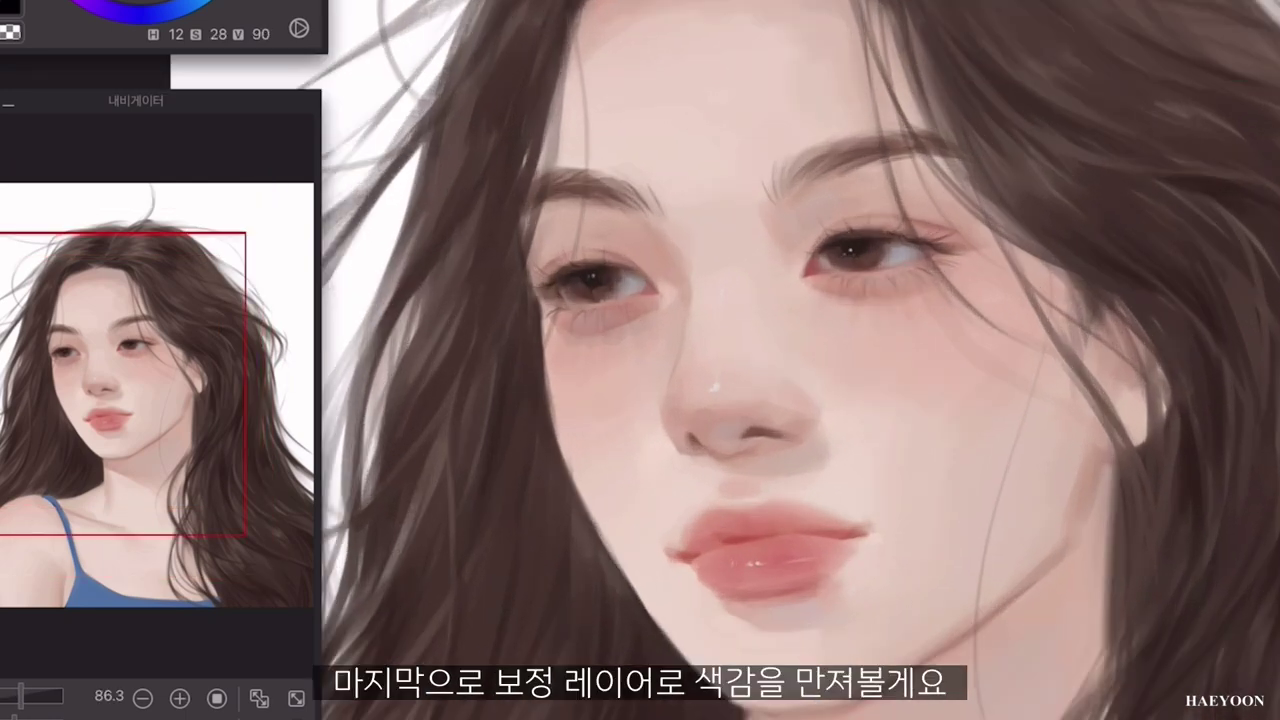
left_click_drag(876, 274, 976, 292)
scroll(1070, 410, "down", 2)
scroll(1030, 305, "up", 3)
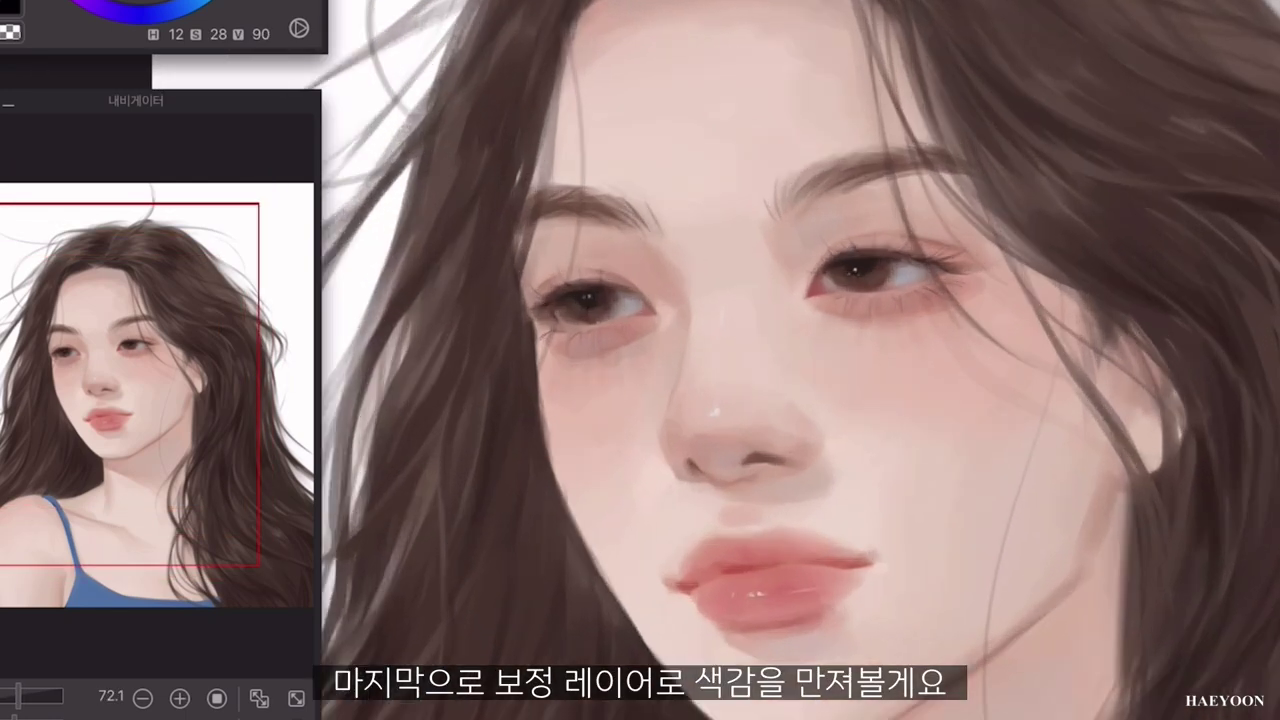
left_click_drag(626, 264, 644, 254)
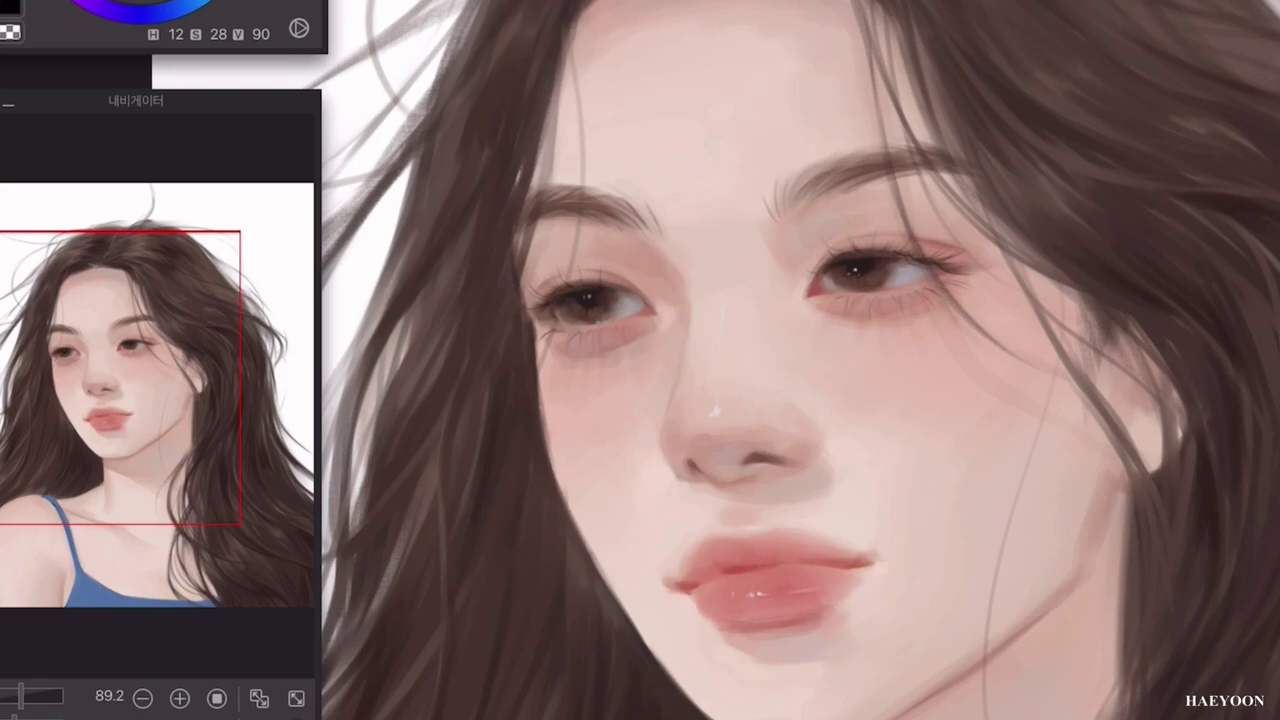
scroll(1018, 282, "down", 4)
scroll(1200, 345, "up", 2)
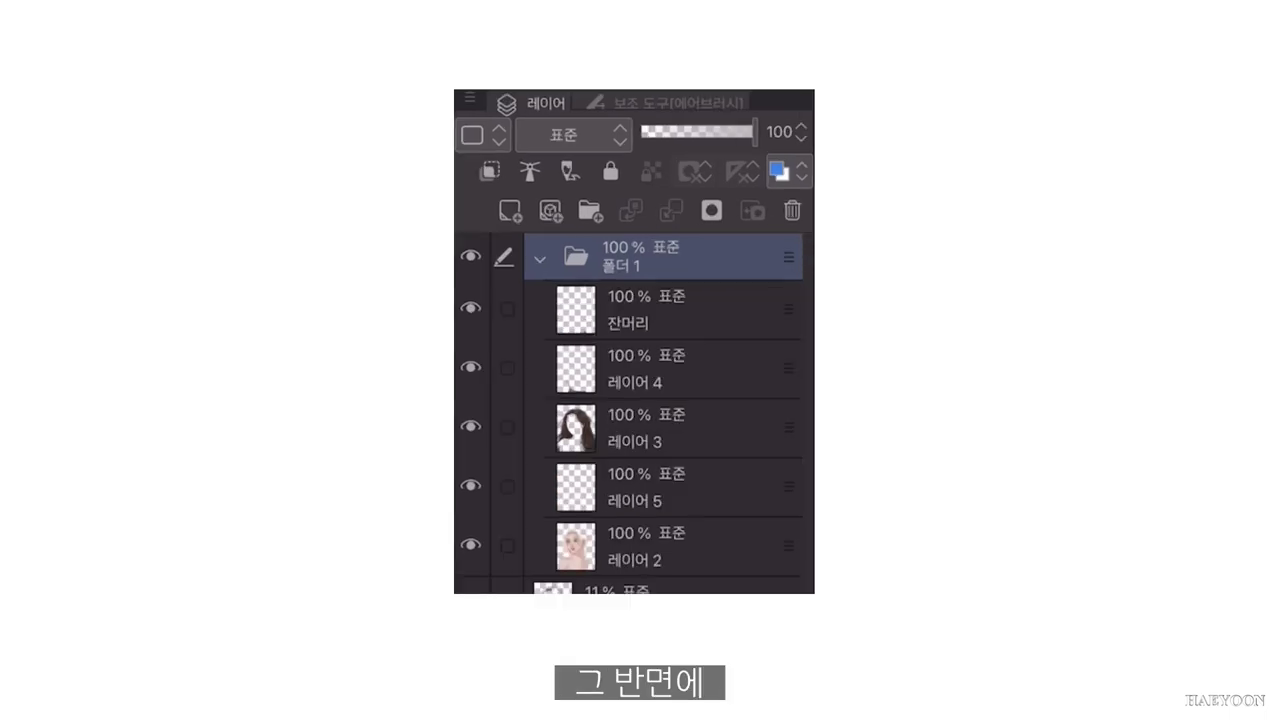
Paint a purple circle on 레이어 1 and an overlapping orange circle on 레이어 2, both in standard mode.
left_click(592, 132)
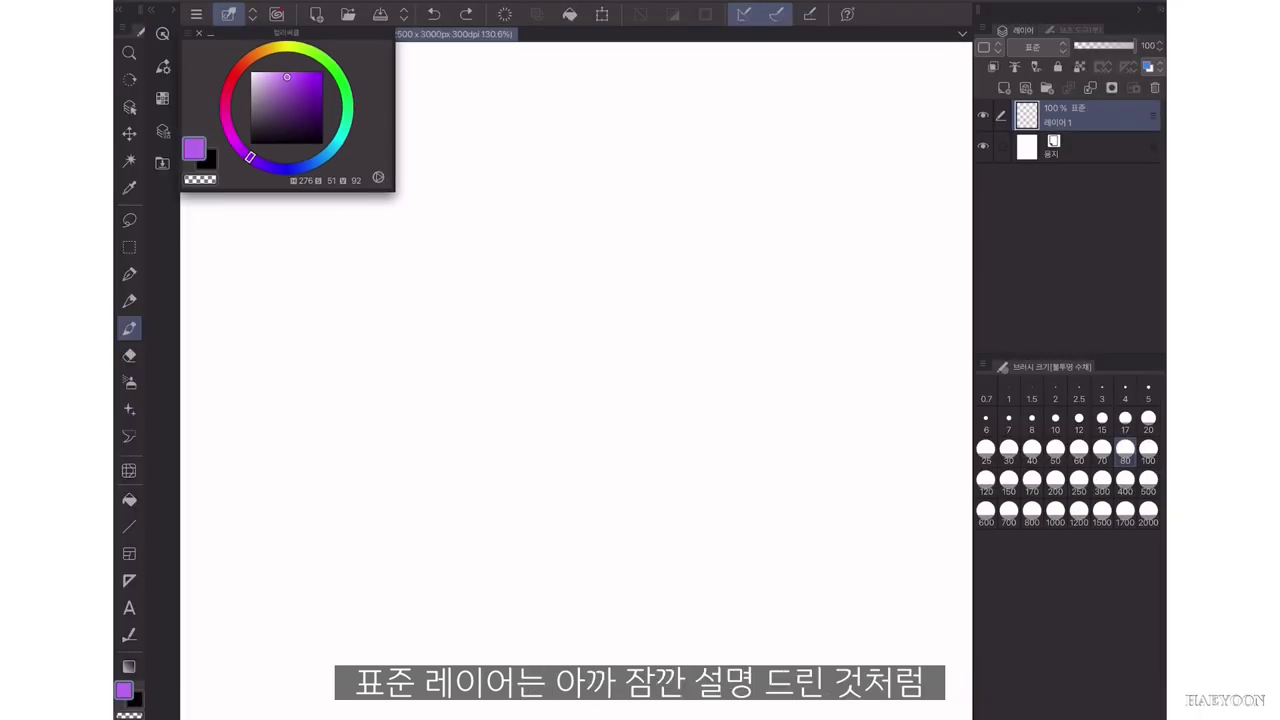
mouse_move(505, 457)
left_mouse_down()
mouse_move(550, 641)
mouse_move(708, 440)
mouse_move(492, 390)
mouse_move(598, 480)
mouse_move(585, 482)
mouse_move(572, 440)
mouse_move(665, 410)
mouse_move(560, 375)
mouse_move(675, 480)
mouse_move(490, 480)
mouse_move(695, 355)
mouse_move(595, 400)
mouse_move(725, 400)
left_mouse_up()
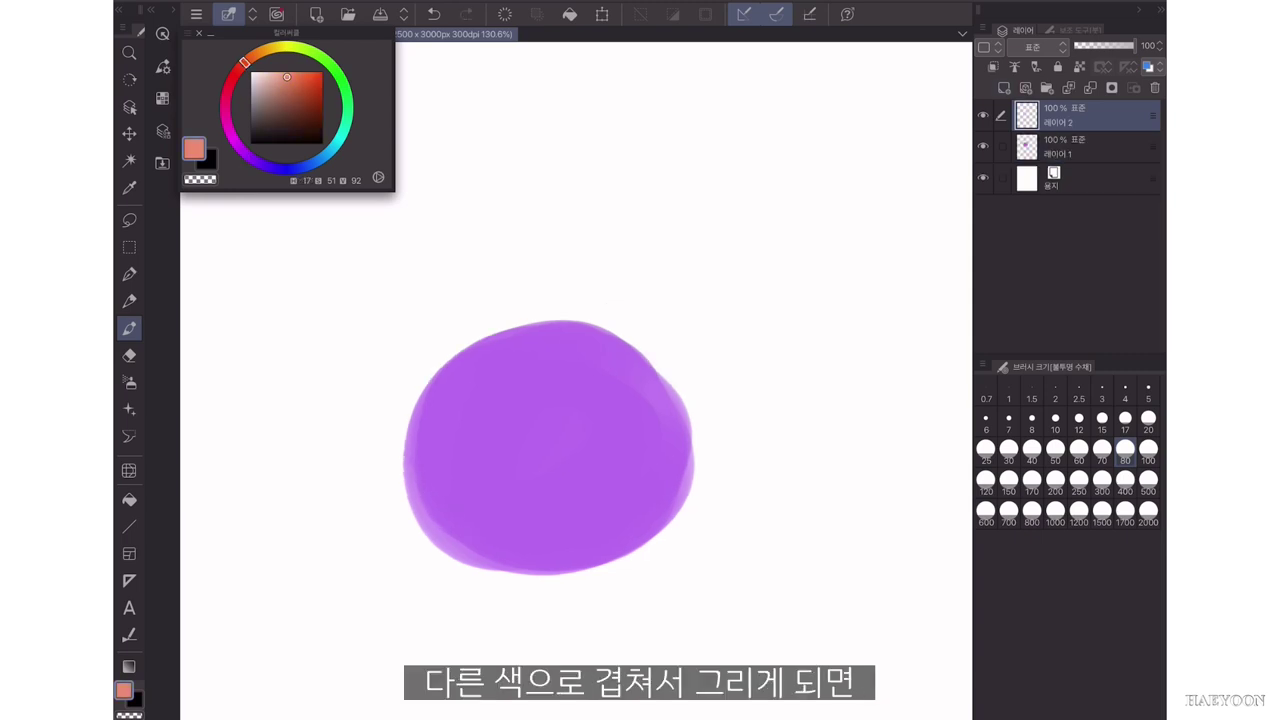
mouse_move(655, 292)
left_mouse_down()
mouse_move(780, 345)
mouse_move(618, 430)
mouse_move(755, 425)
mouse_move(775, 370)
mouse_move(750, 390)
mouse_move(665, 385)
left_mouse_up()
scroll(740, 390, "up", 2)
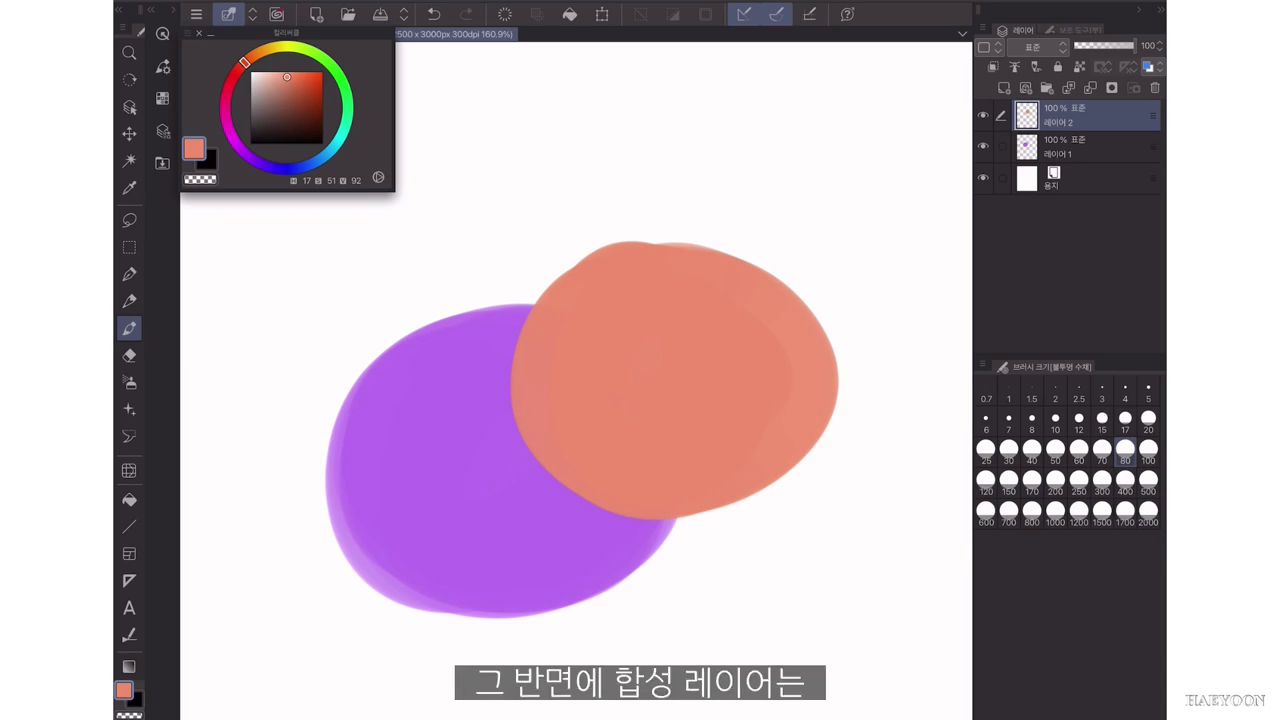
Set the orange circle's layer 레이어 2 to 곱하기 and try the 색상 닷지 and 발광 닷지 blend modes on it.
left_click(1038, 47)
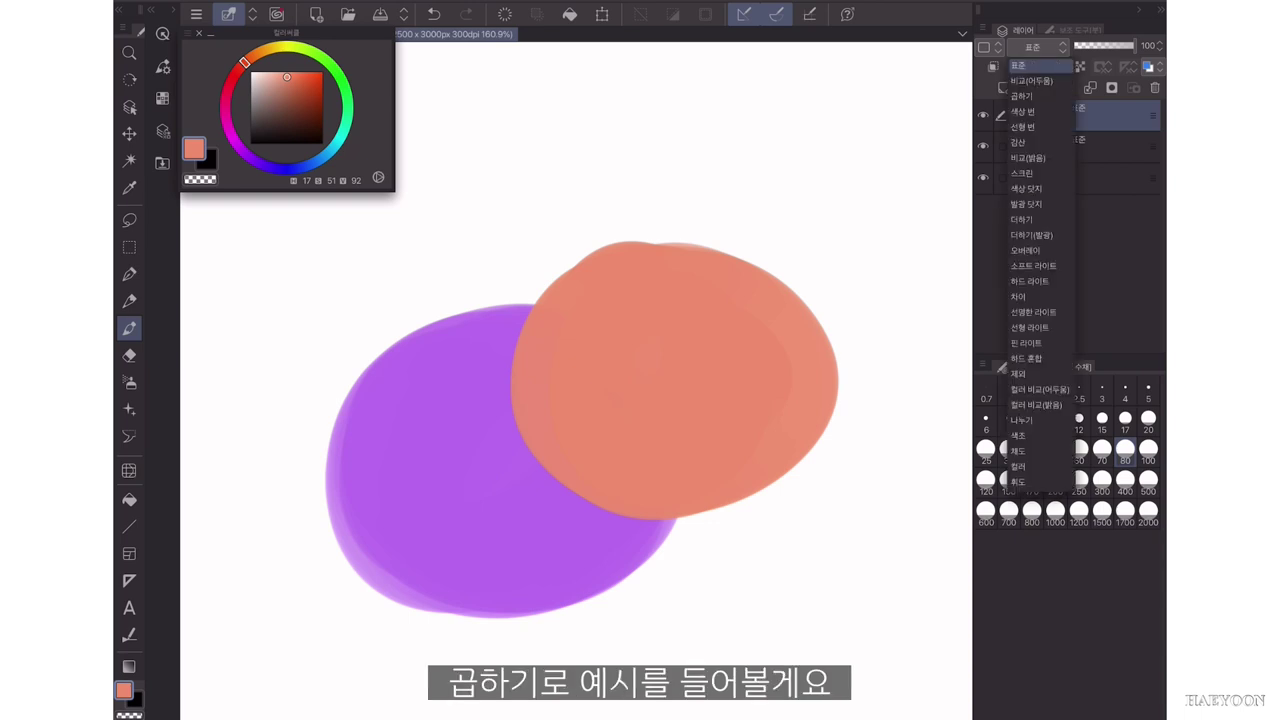
left_click(1021, 95)
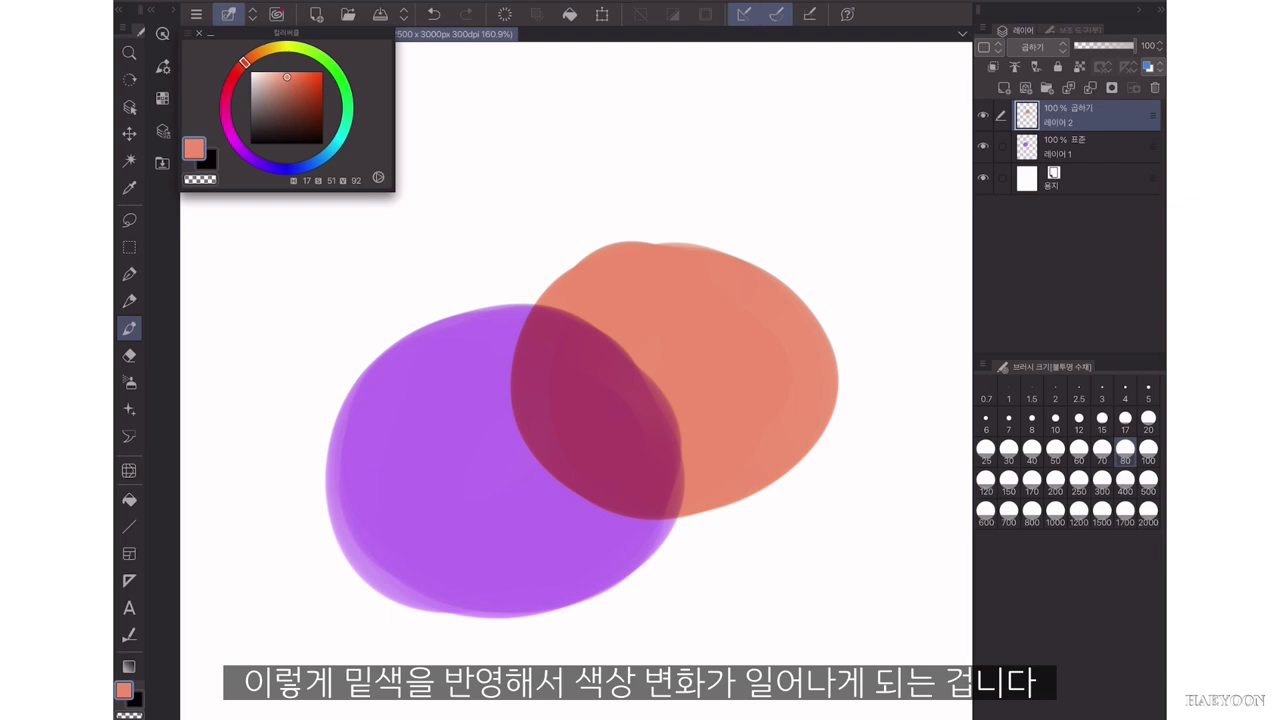
left_click(1035, 46)
left_click(1026, 188)
left_click(1035, 46)
left_click(1026, 204)
Compare the 오버레이, 하드 라이트 and 선명한 라이트 blend modes on 레이어 2 and set it to 핀 라이트.
left_click(1035, 46)
left_click(1035, 46)
left_click(1035, 46)
left_click(1026, 250)
left_click(1035, 46)
left_click(1030, 281)
left_click(1035, 46)
left_click(1033, 312)
left_click(1035, 46)
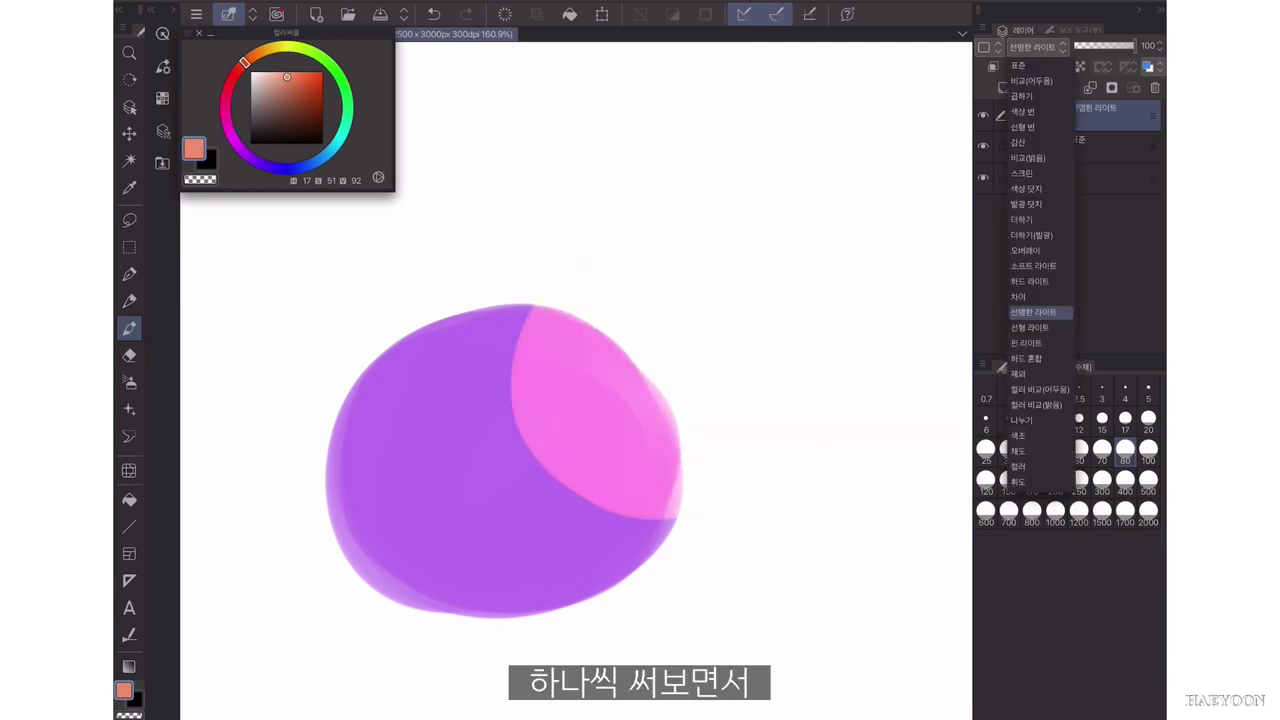
left_click(1026, 343)
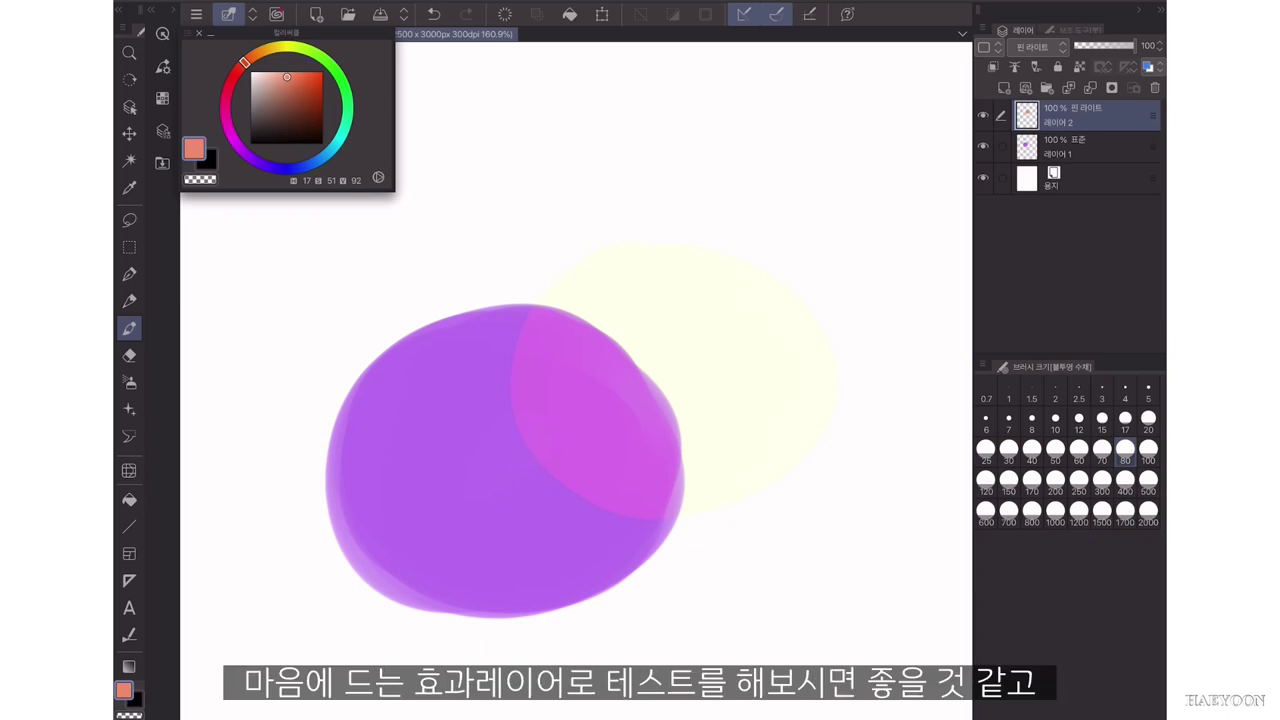
left_click(1035, 46)
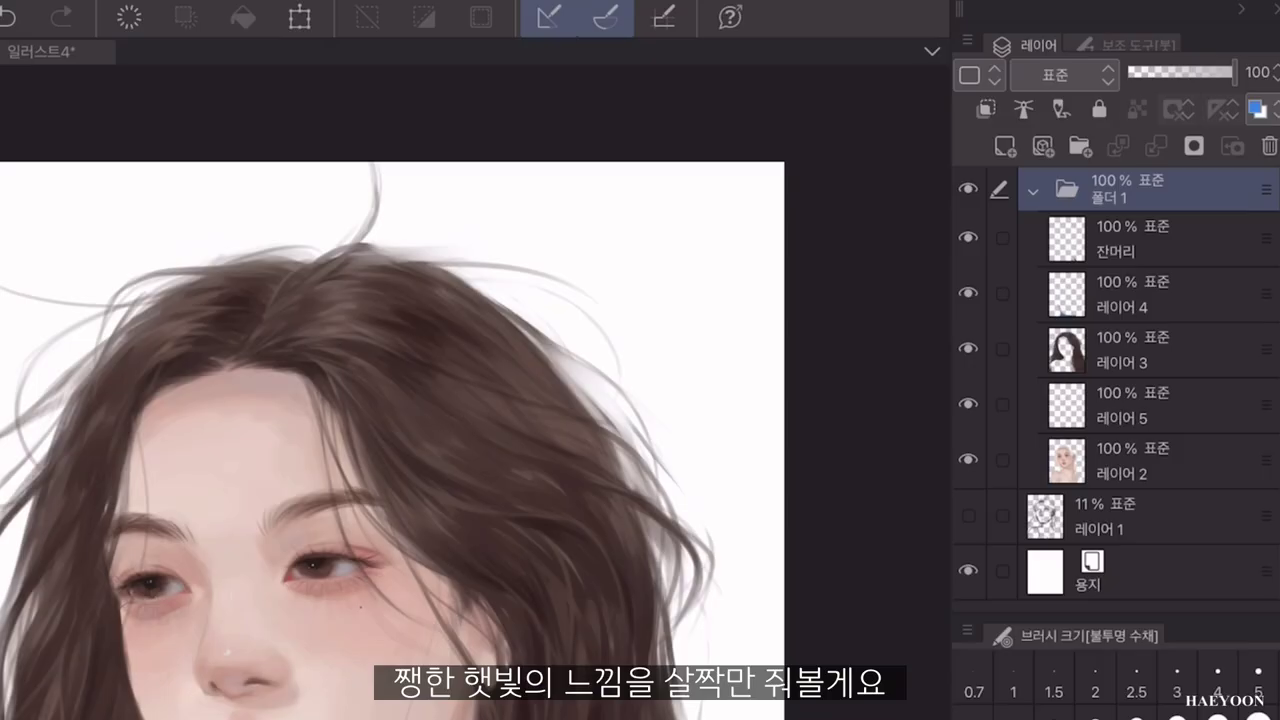
Add a new layer above 폴더 1 in the portrait file and set its blend mode to 더하기(발광).
left_click(1004, 88)
left_click_drag(1266, 238, 1266, 178)
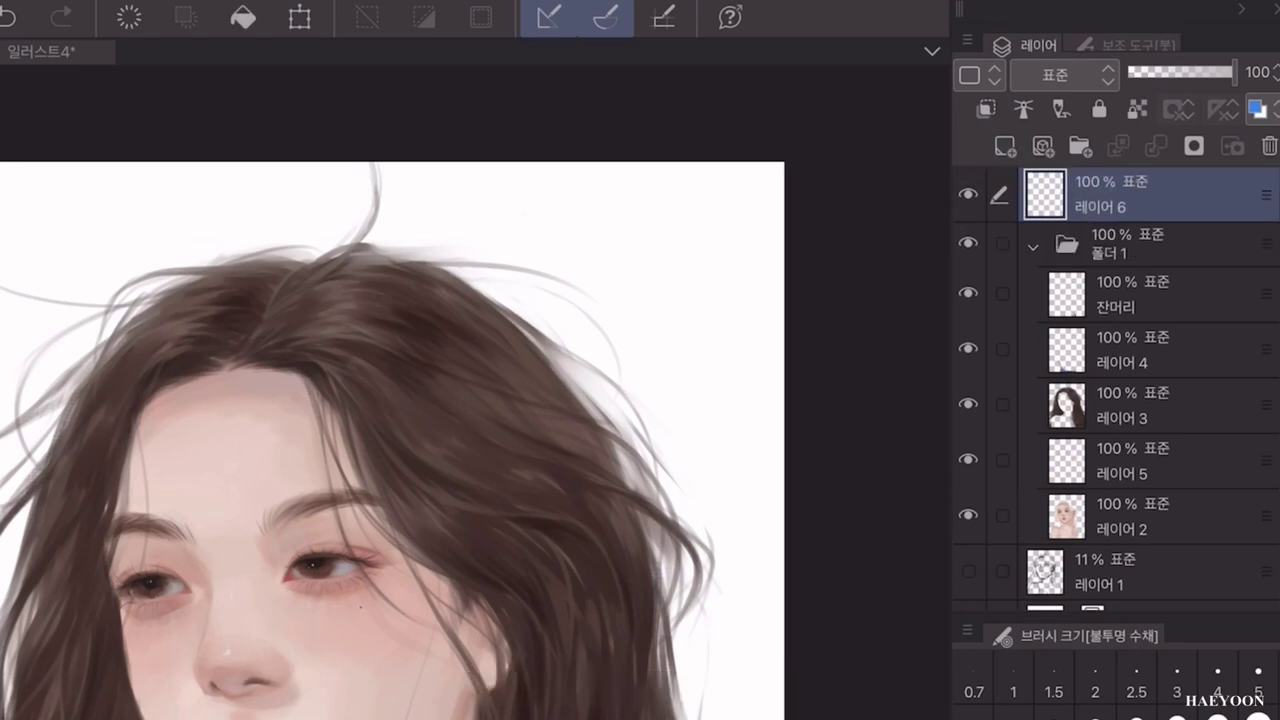
left_click(1064, 75)
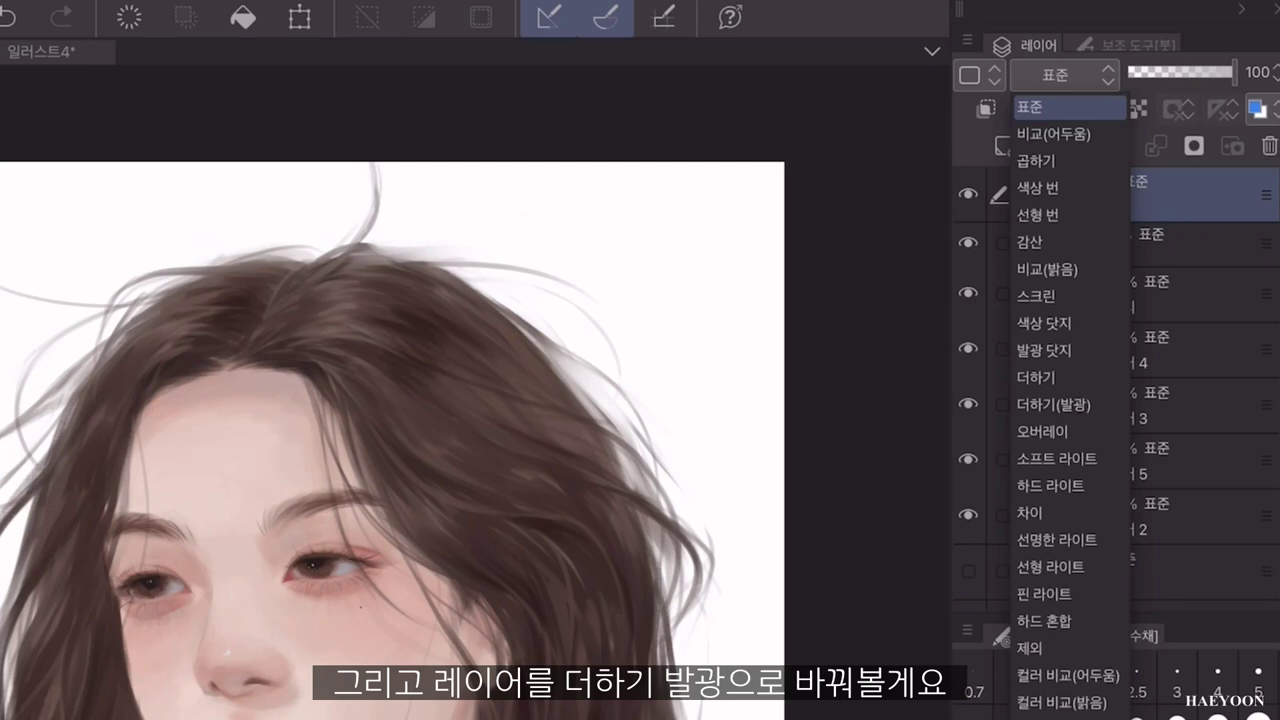
left_click(1054, 405)
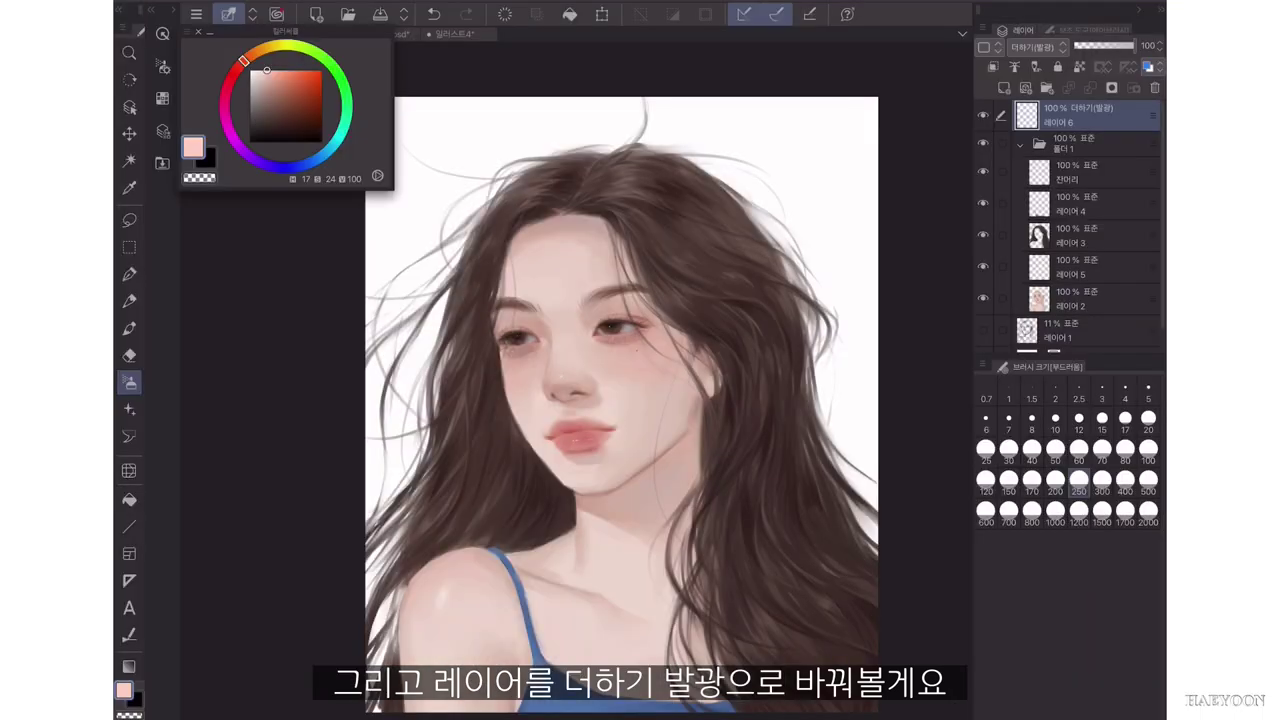
Try a broad pale pink airbrush glow across the hair on 레이어 6 at brush size 250, and undo it.
mouse_move(545, 335)
left_mouse_down()
mouse_move(385, 430)
mouse_move(530, 355)
mouse_move(345, 440)
left_mouse_up()
mouse_move(730, 435)
left_mouse_down()
mouse_move(935, 365)
mouse_move(840, 425)
left_mouse_up()
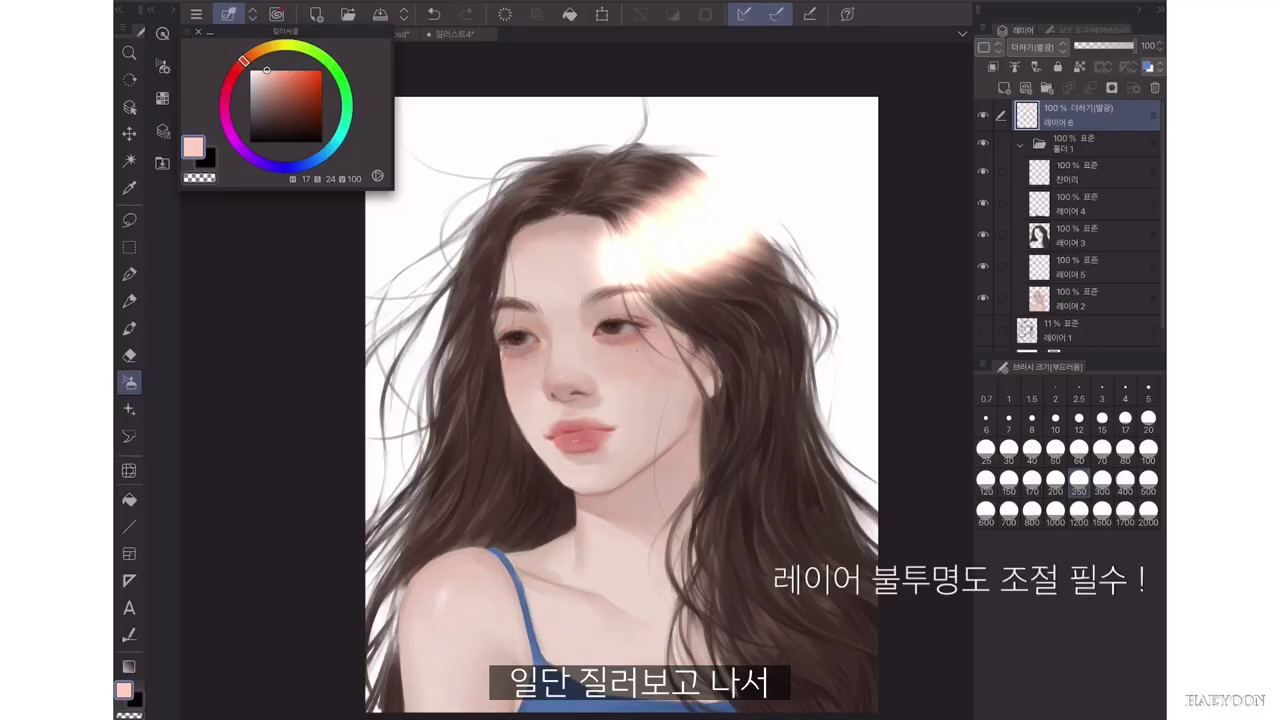
key("ctrl+z")
Enlarge the airbrush to 300 and brush sunlight glow over the hair on 레이어 6, undoing unwanted strokes.
scroll(779, 428, "down", 1)
key("bracketright")
mouse_move(562, 203)
left_mouse_down()
mouse_move(488, 266)
mouse_move(448, 345)
mouse_move(443, 400)
mouse_move(462, 430)
left_mouse_up()
left_click_drag(700, 192, 755, 232)
left_click_drag(816, 425, 850, 545)
scroll(795, 445, "up", 1)
left_click_drag(755, 525, 795, 612)
key("ctrl+z")
left_click_drag(708, 282, 734, 376)
key("ctrl+z")
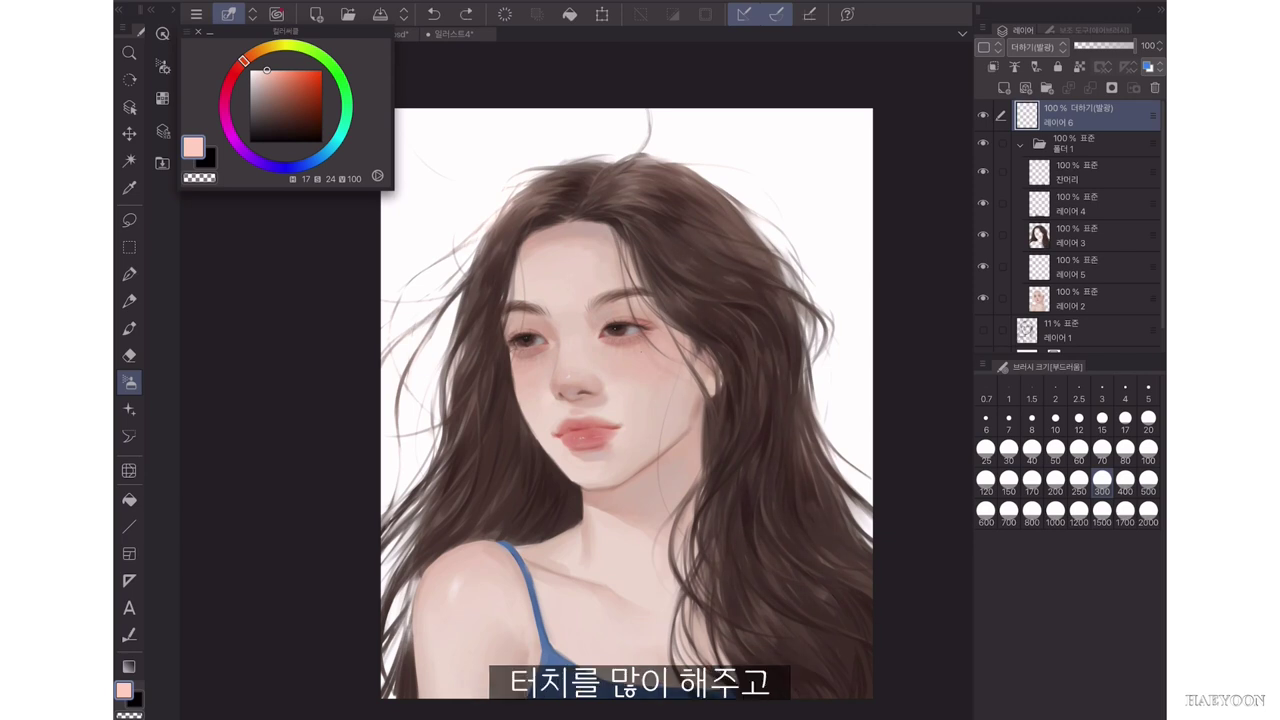
Brush soft glow along the crown and left side of the hair, and lower the opacity of 레이어 6 to 25%.
left_click_drag(506, 250, 458, 354)
left_click_drag(608, 178, 574, 188)
left_click_drag(452, 464, 418, 524)
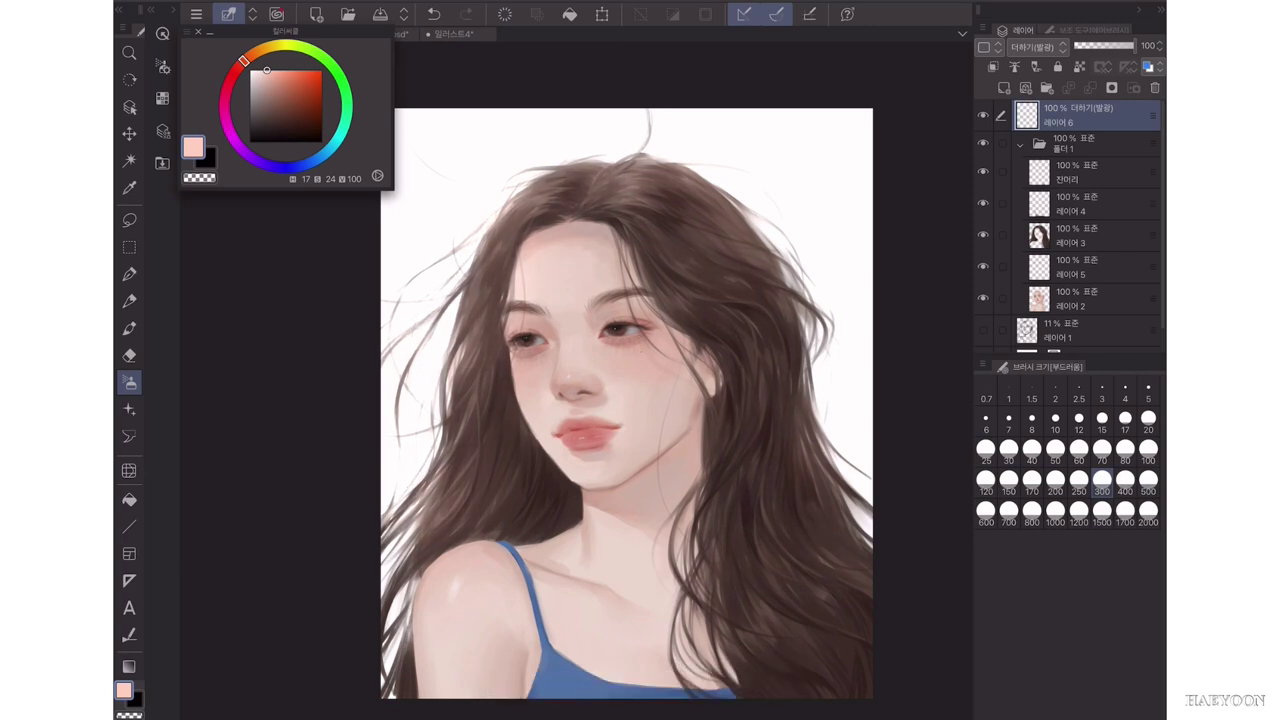
left_click_drag(1133, 46, 1090, 46)
Try finer strokes over the portrait at brush sizes 80 and 40, undoing them.
left_click_drag(707, 320, 617, 549)
scroll(592, 342, "up", 3)
left_click(1125, 452)
mouse_move(472, 332)
left_mouse_down()
mouse_move(492, 340)
mouse_move(485, 348)
left_mouse_up()
key("ctrl+z")
left_click(1032, 452)
key("ctrl+z")
left_click_drag(636, 323, 651, 332)
left_click_drag(458, 324, 468, 340)
scroll(626, 279, "down", 4)
key("ctrl+z")
Try further strokes over the portrait, switching to brush size 100, and undo them.
left_click_drag(569, 369, 599, 376)
key("ctrl+z")
left_click(1148, 452)
key("ctrl+z")
scroll(648, 388, "down", 1)
left_click_drag(468, 394, 458, 462)
key("ctrl+z")
scroll(648, 400, "down", 1)
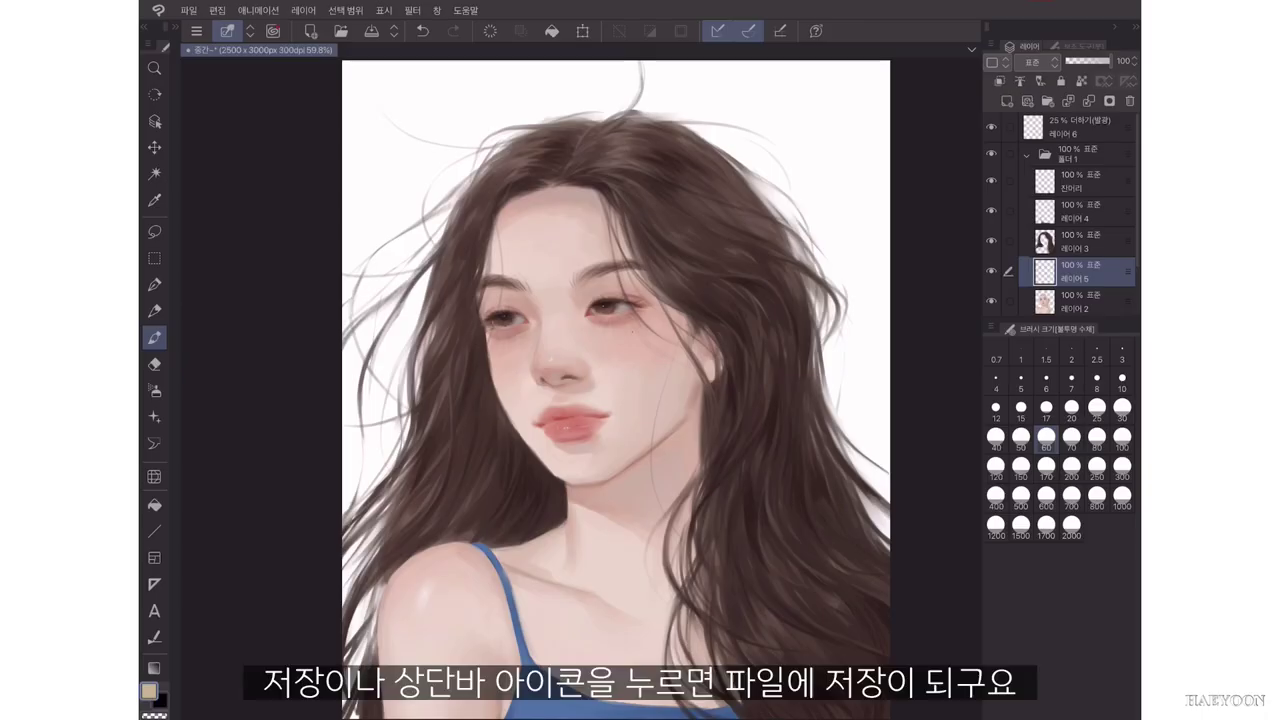
Review the save commands and the Save As dialog's file name and format options for the illustration.
left_click(188, 10)
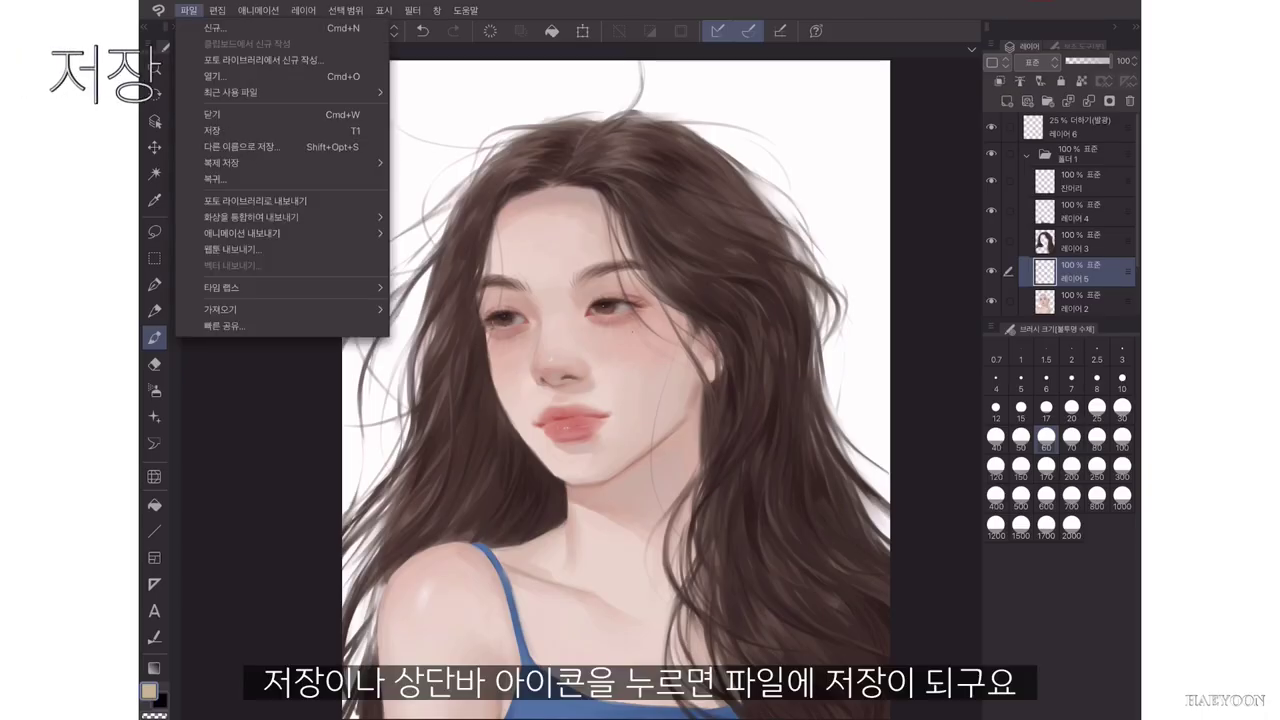
key("Escape")
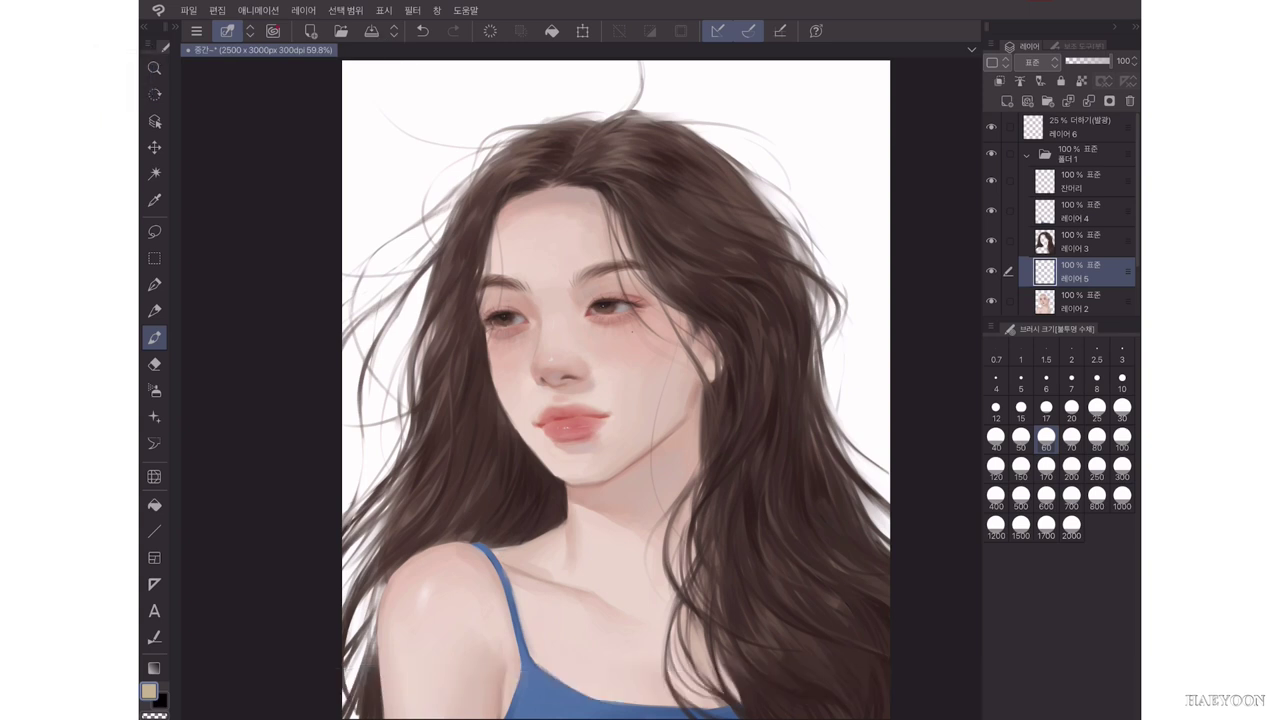
left_click(188, 10)
left_click(300, 160)
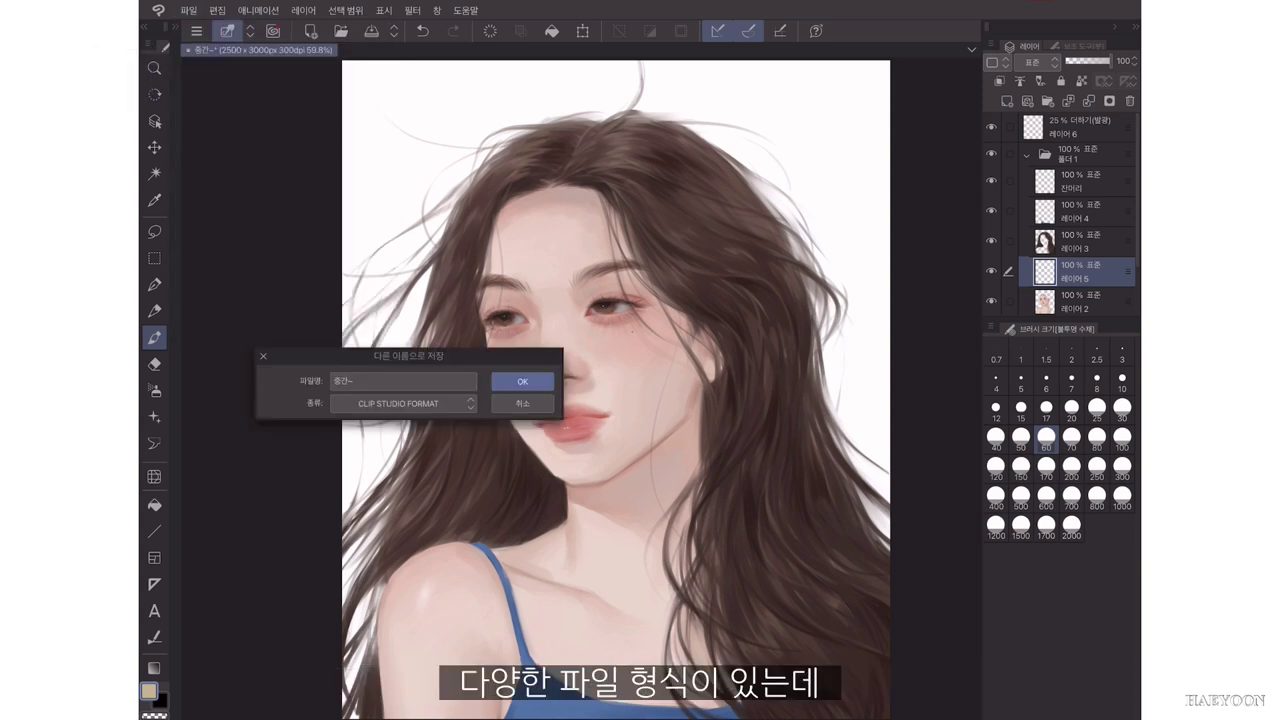
left_click(350, 333)
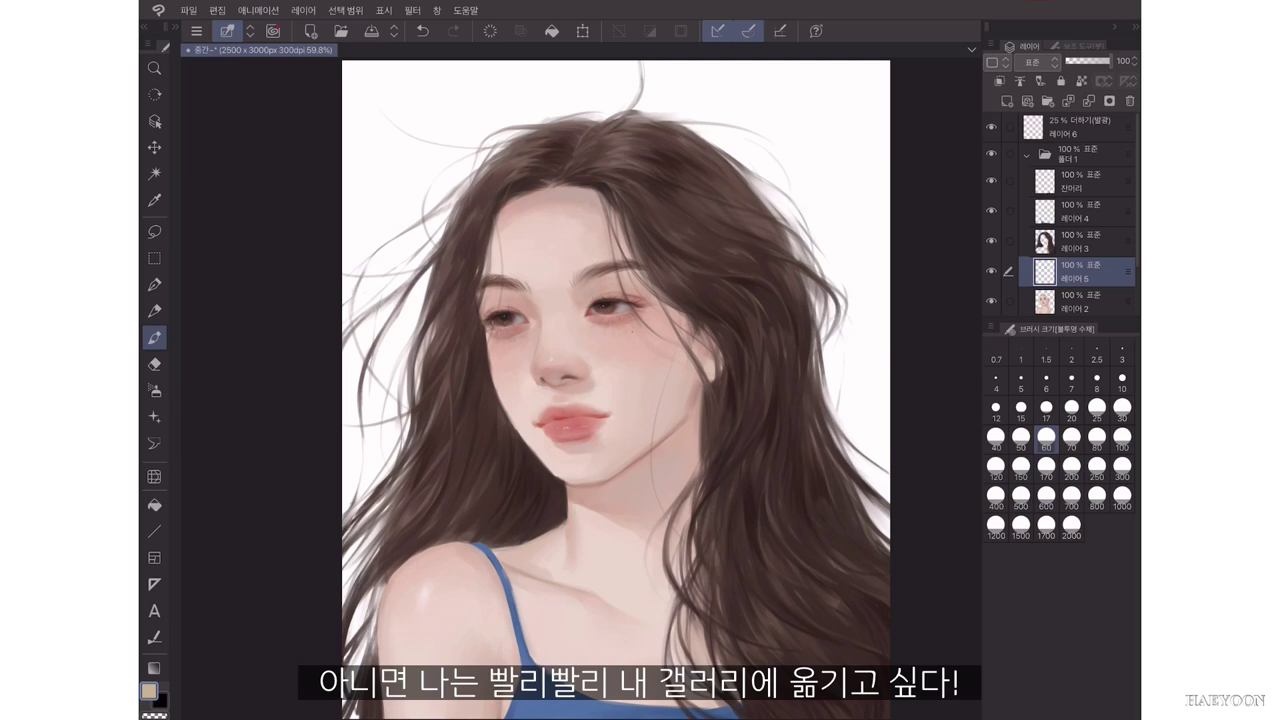
Open the quick share (빠른 공유) options for the finished illustration.
left_click(188, 10)
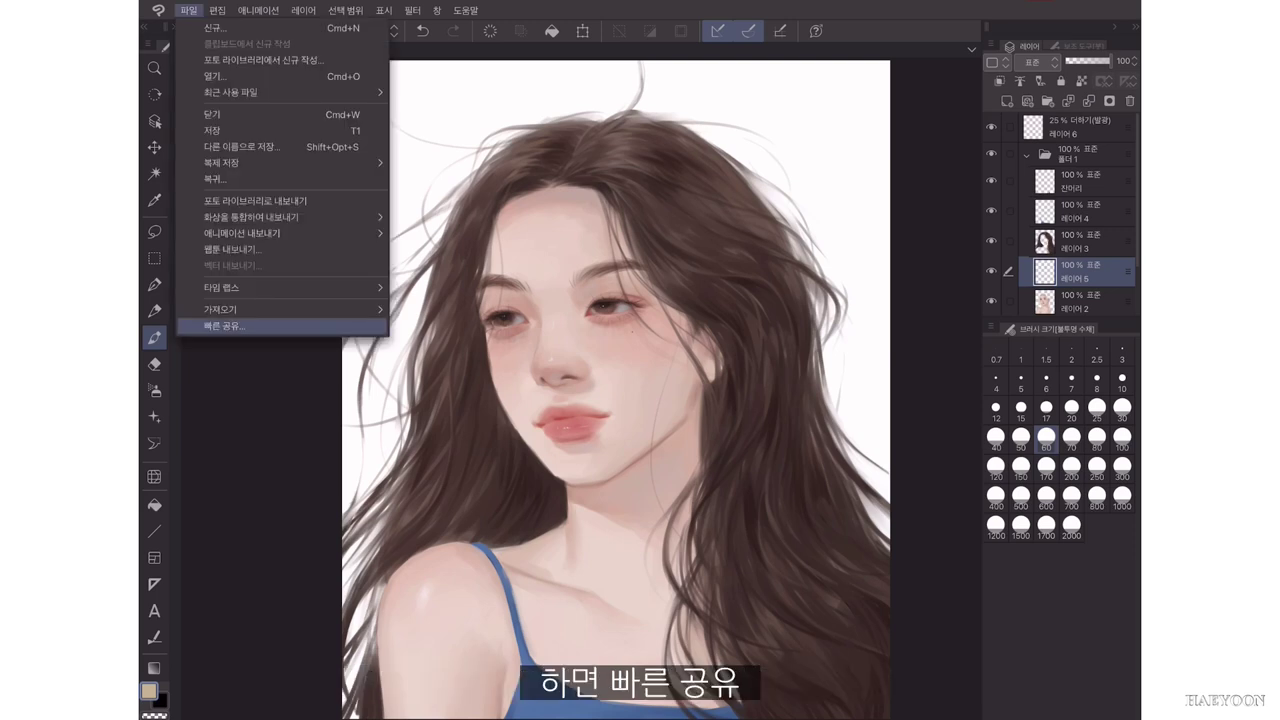
left_click(266, 327)
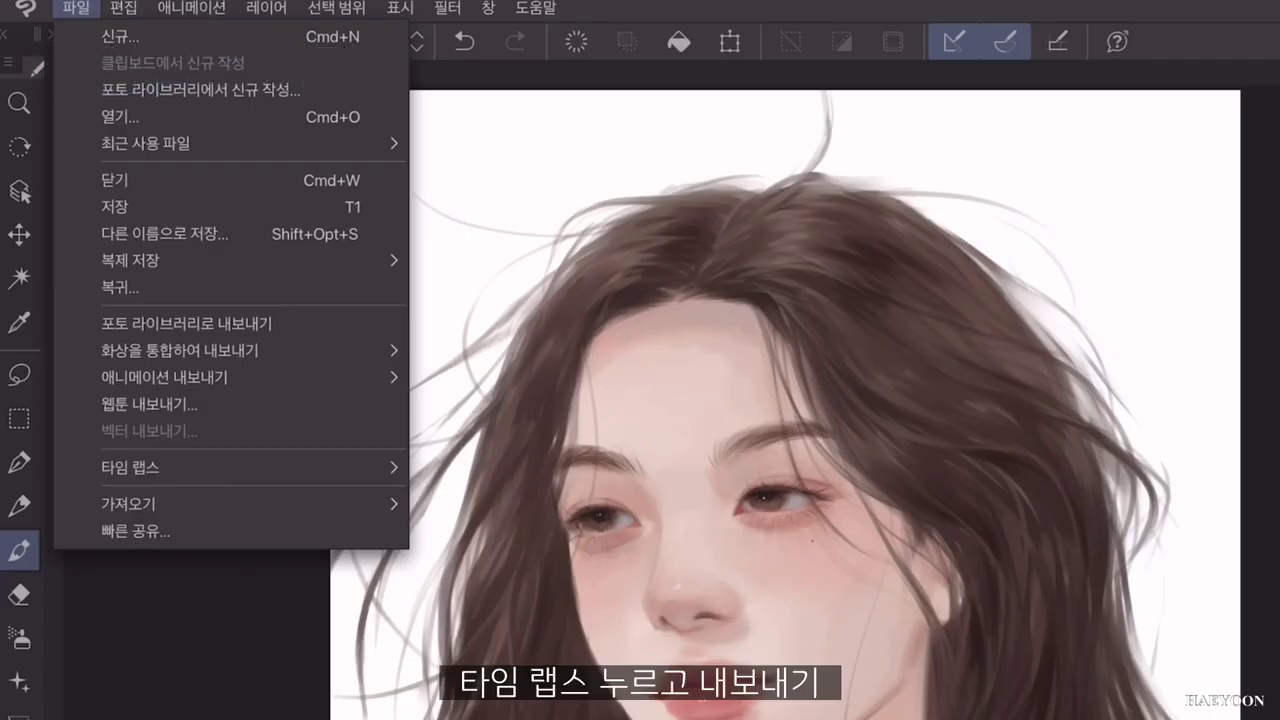
Open the time-lapse export, check the video size and aspect ratio options, and set the video length to 60초.
mouse_move(300, 467)
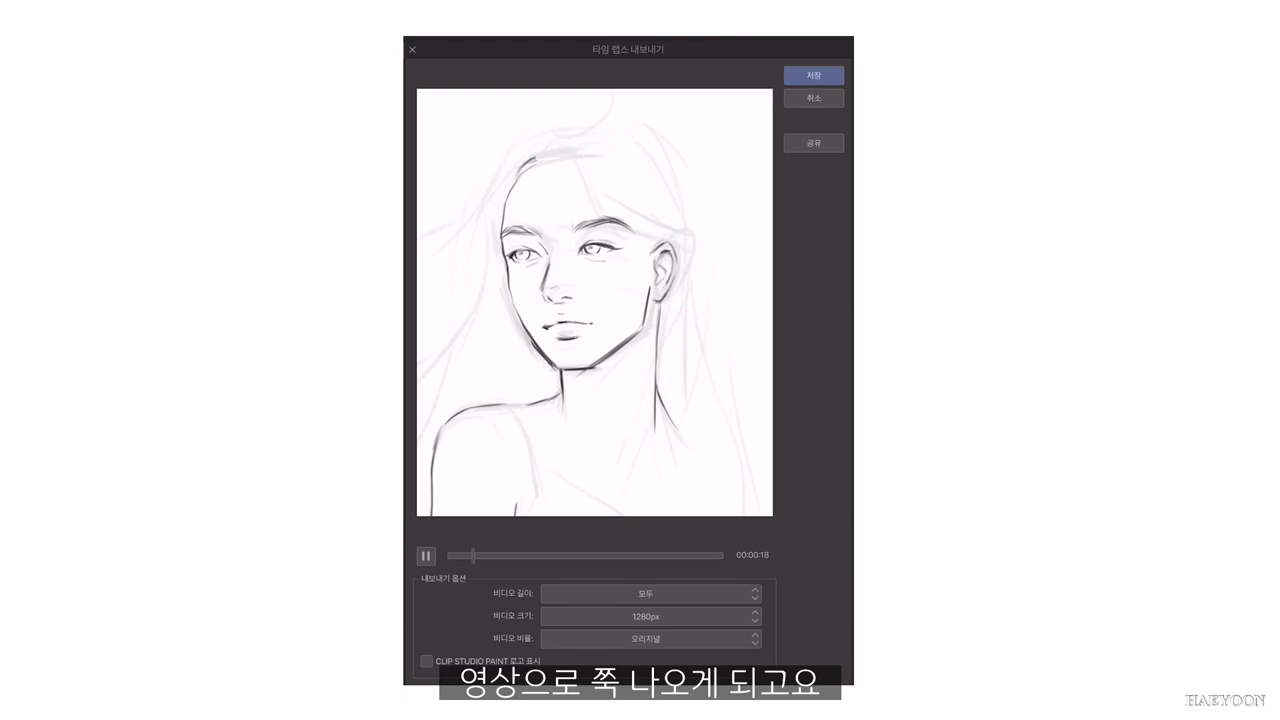
left_click(650, 594)
left_click(650, 617)
left_click(650, 639)
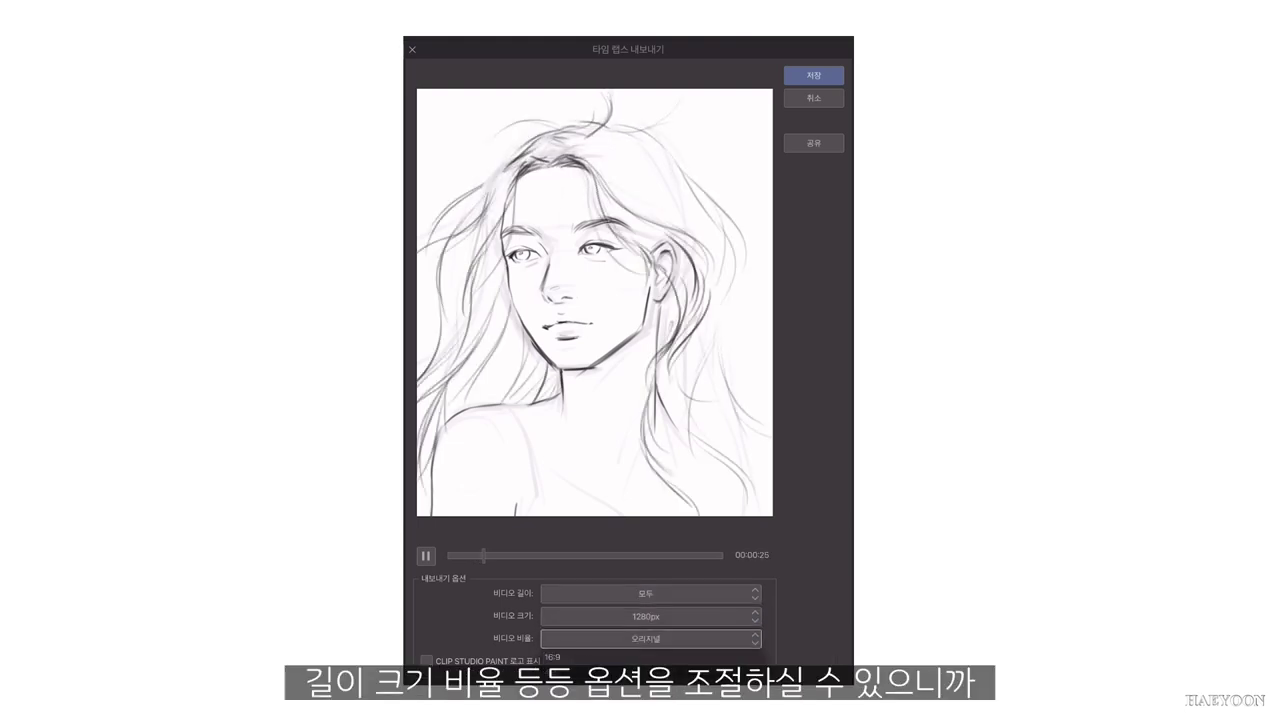
left_click(650, 593)
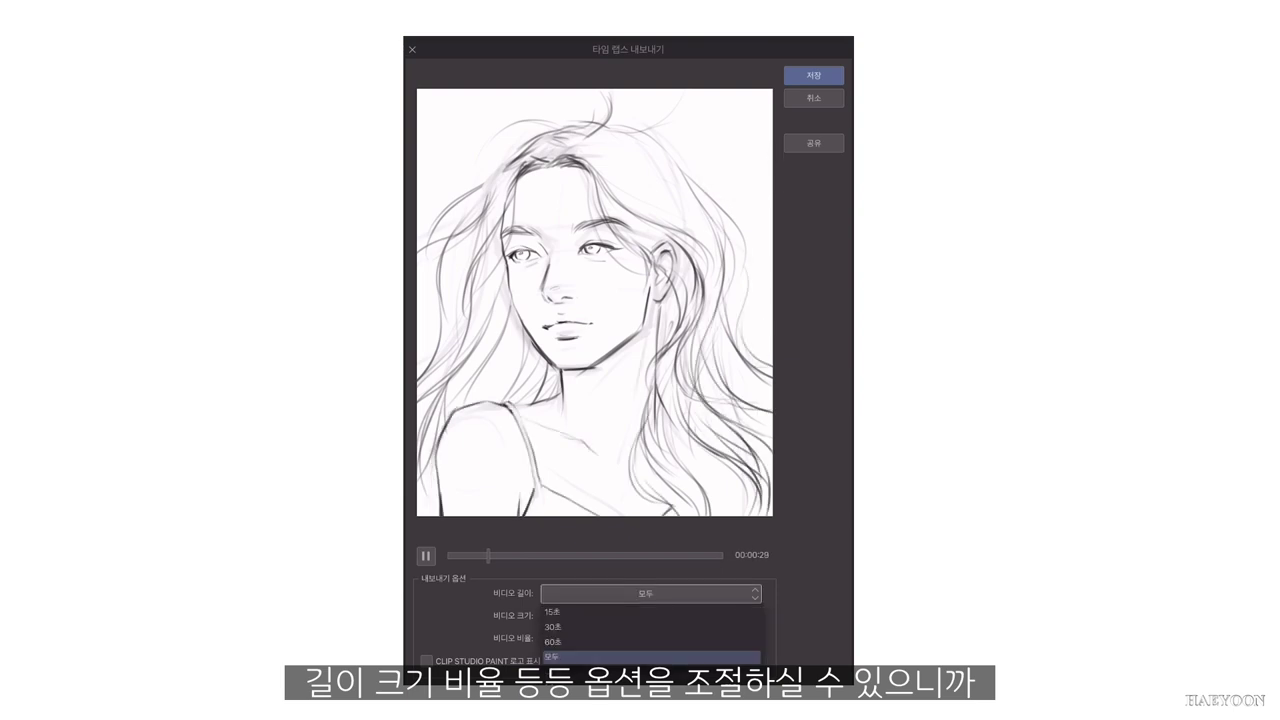
left_click(650, 641)
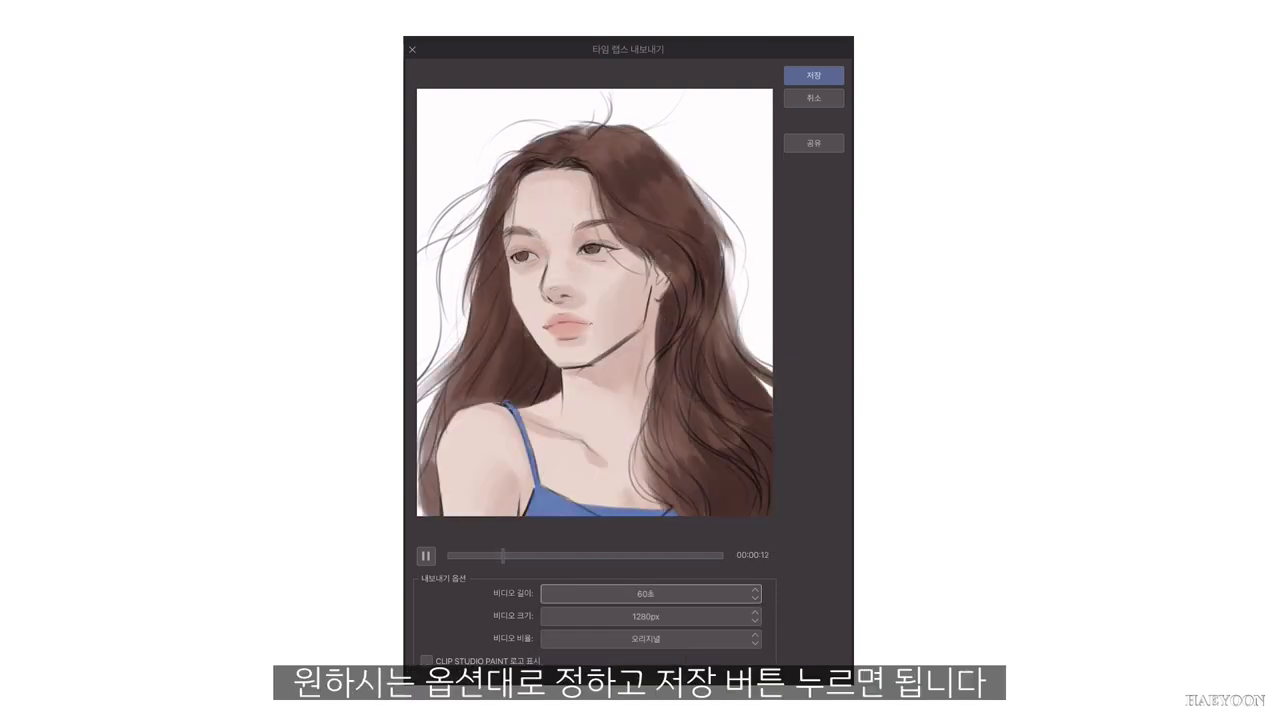